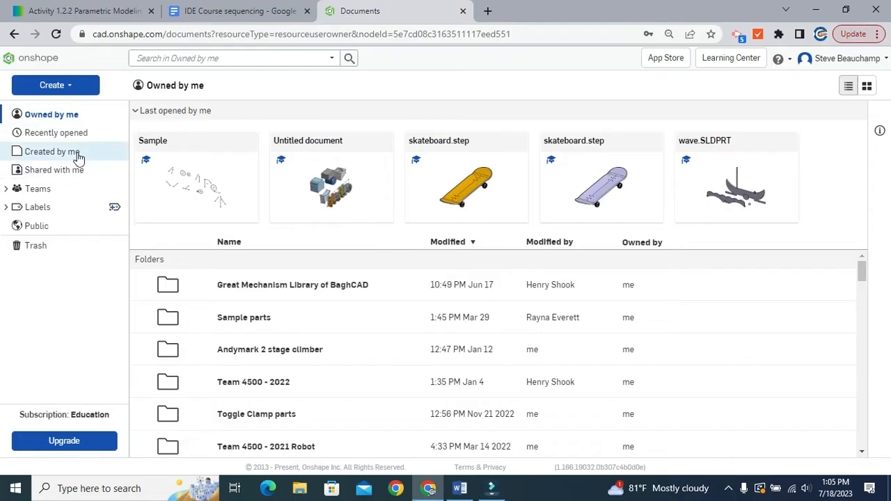
Open the Sample document from the recently opened documents
{"action": "left_click", "coordinate": [68, 86]}
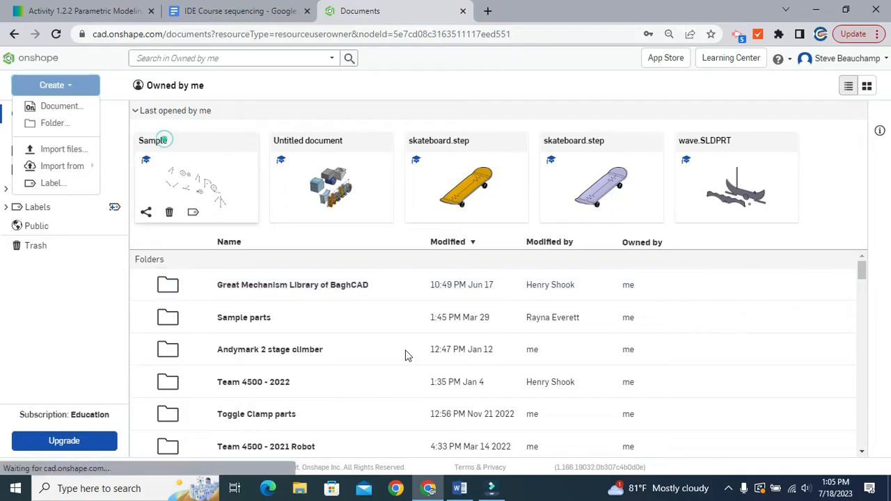
{"action": "left_click", "coordinate": [229, 171]}
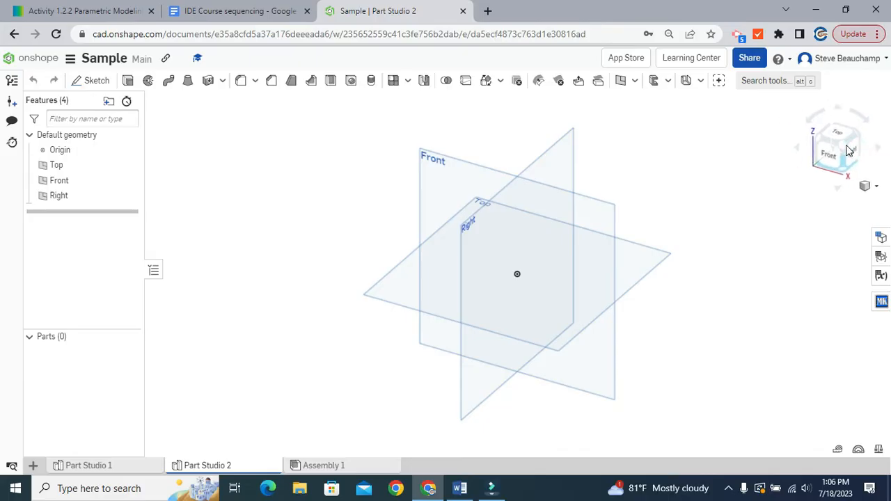
Examine the three default planes from the front, left and isometric orientations, rotating the view in small increments
{"action": "left_click", "coordinate": [836, 153]}
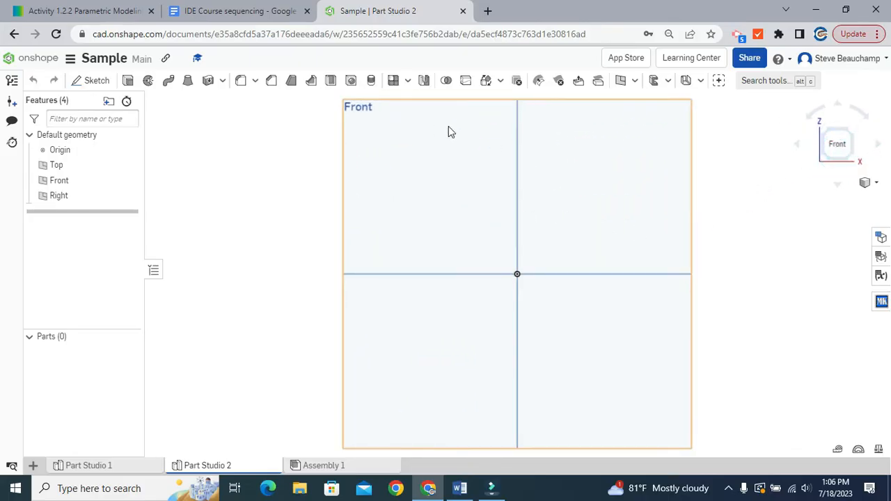
{"action": "left_click", "coordinate": [879, 146]}
{"action": "left_click", "coordinate": [826, 149]}
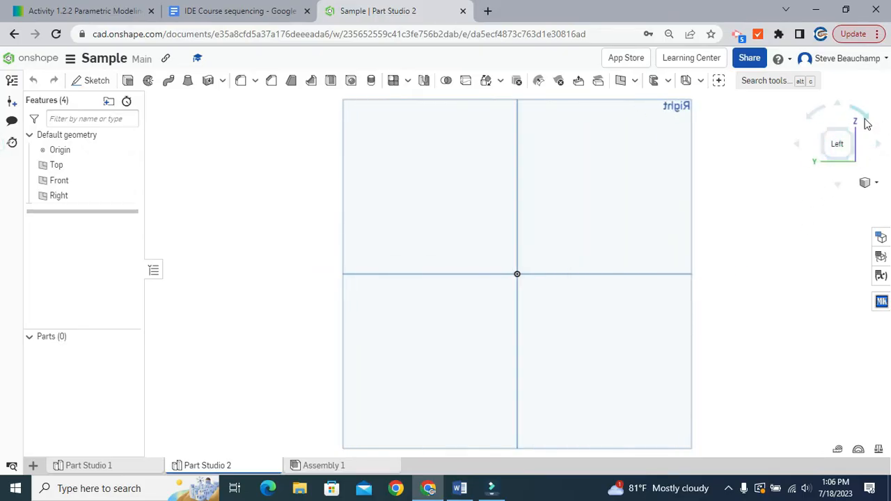
{"action": "left_click", "coordinate": [861, 134]}
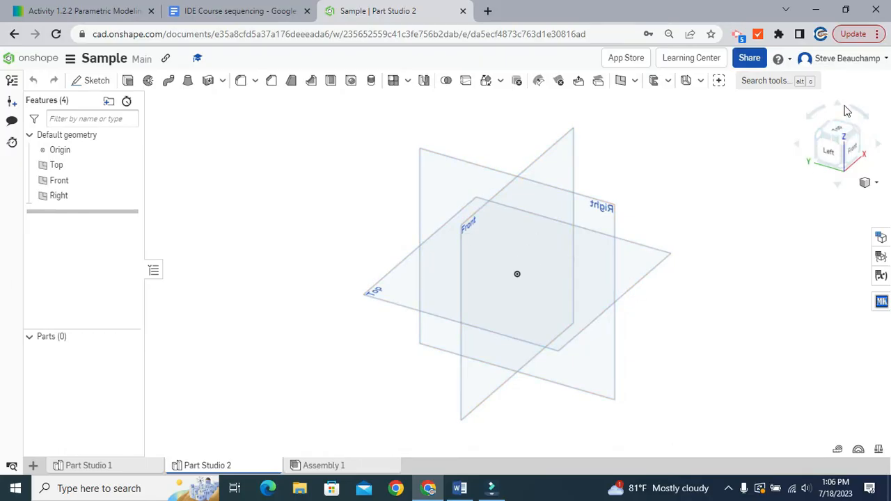
{"action": "left_click", "coordinate": [878, 145]}
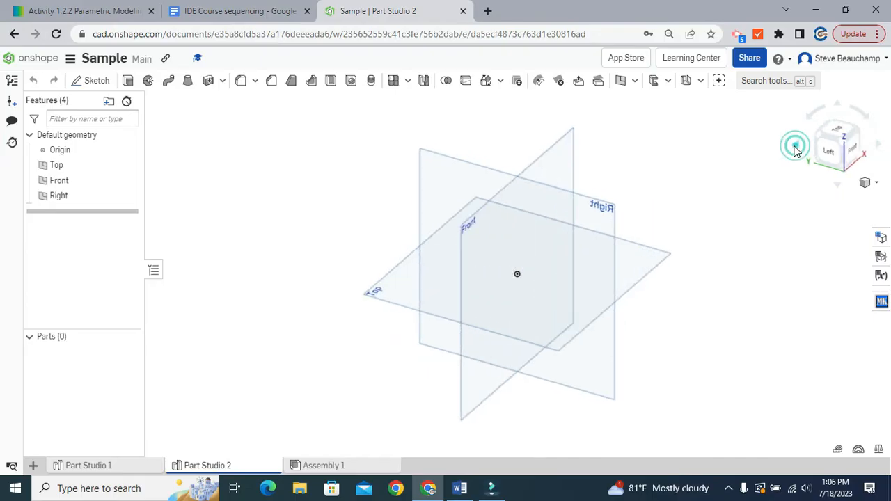
{"action": "key", "text": "Down"}
{"action": "key", "text": "Up"}
{"action": "key", "text": "Up"}
{"action": "key", "text": "Down"}
{"action": "key", "text": "Left"}
{"action": "key", "text": "Right"}
{"action": "key", "text": "Up"}
{"action": "key", "text": "Up"}
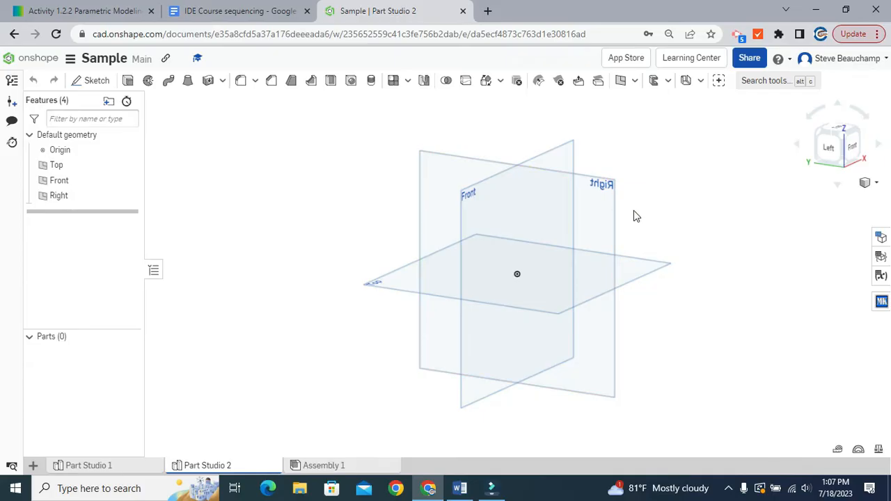
Inspect the default planes and origin by orbiting, zooming in and out, and panning the view
{"action": "right_click_drag", "start_coordinate": [643, 211], "coordinate": [635, 252]}
{"action": "scroll", "coordinate": [568, 217], "scroll_direction": "up", "scroll_amount": 3}
{"action": "scroll", "coordinate": [571, 222], "scroll_direction": "down", "scroll_amount": 8}
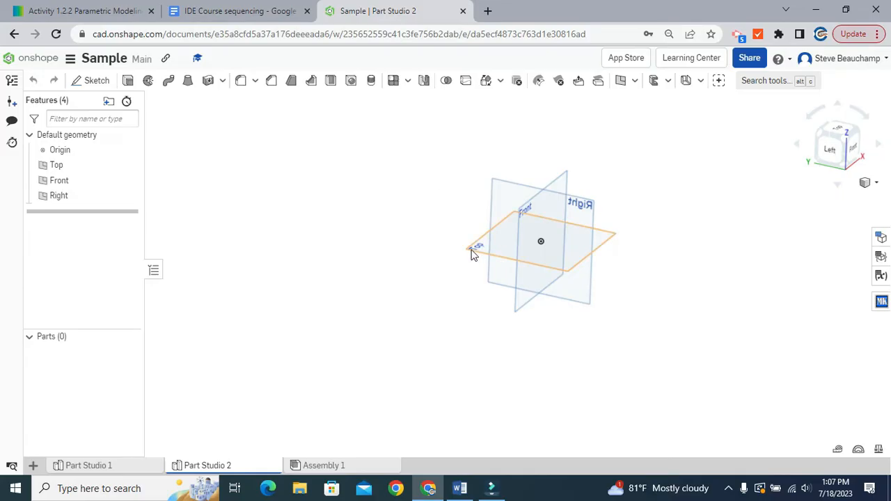
{"action": "scroll", "coordinate": [471, 252], "scroll_direction": "up", "scroll_amount": 6}
{"action": "scroll", "coordinate": [444, 254], "scroll_direction": "down", "scroll_amount": 8}
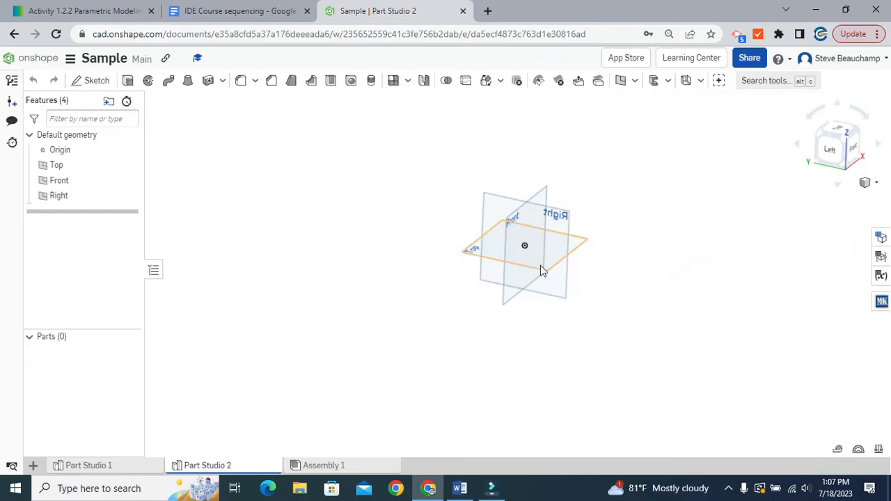
{"action": "scroll", "coordinate": [532, 272], "scroll_direction": "down", "scroll_amount": 1}
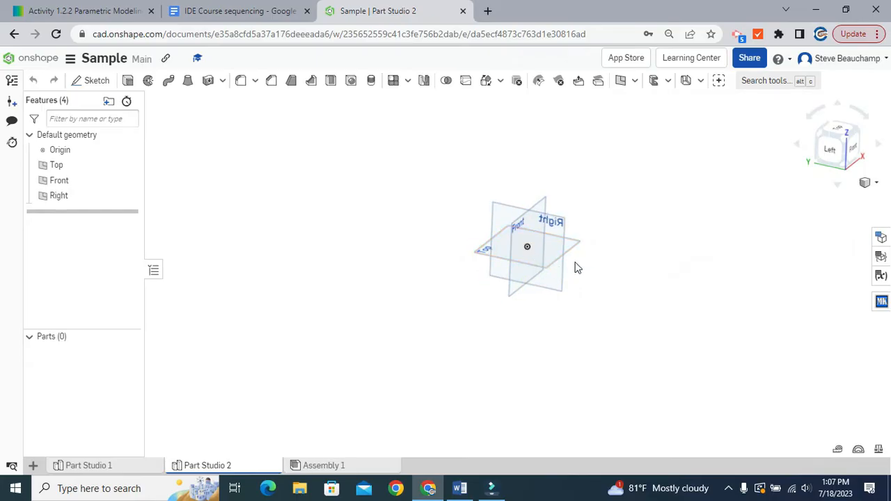
{"action": "middle_click_drag", "start_coordinate": [577, 269], "coordinate": [559, 257]}
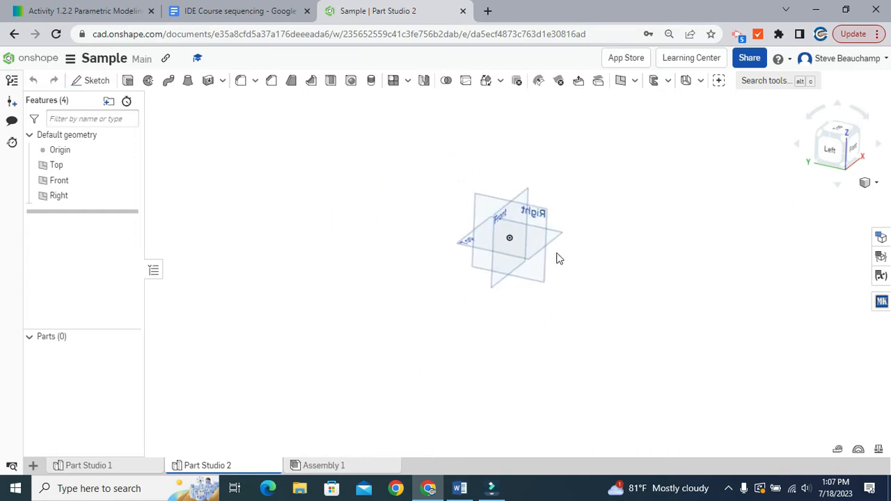
{"action": "scroll", "coordinate": [518, 254], "scroll_direction": "up", "scroll_amount": 3}
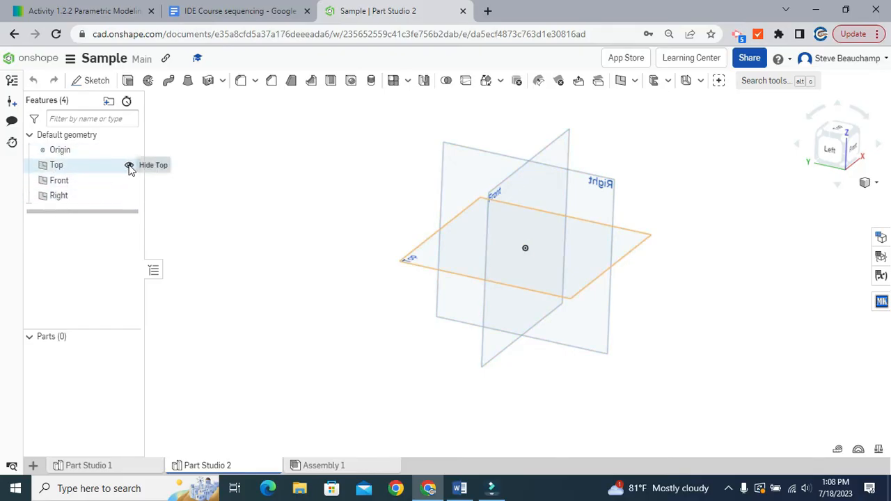
Hide and show again the Top plane and the Front plane, one after the other
{"action": "left_click", "coordinate": [129, 167]}
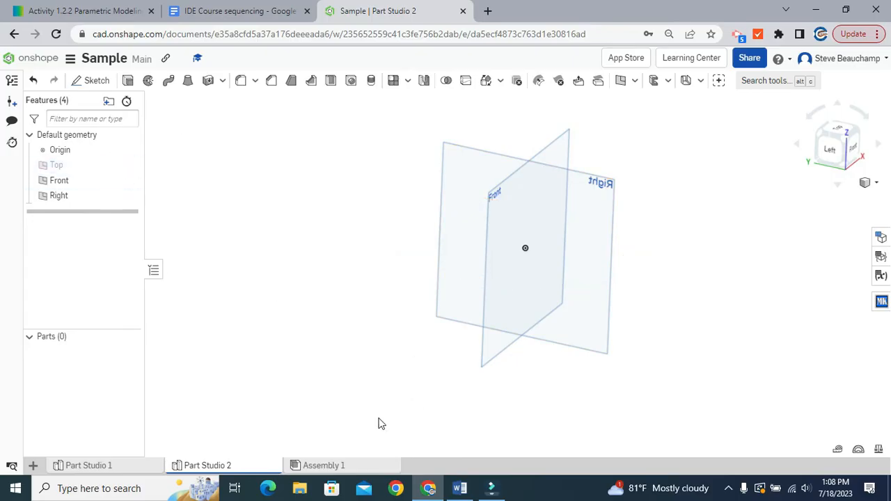
{"action": "left_click", "coordinate": [129, 169]}
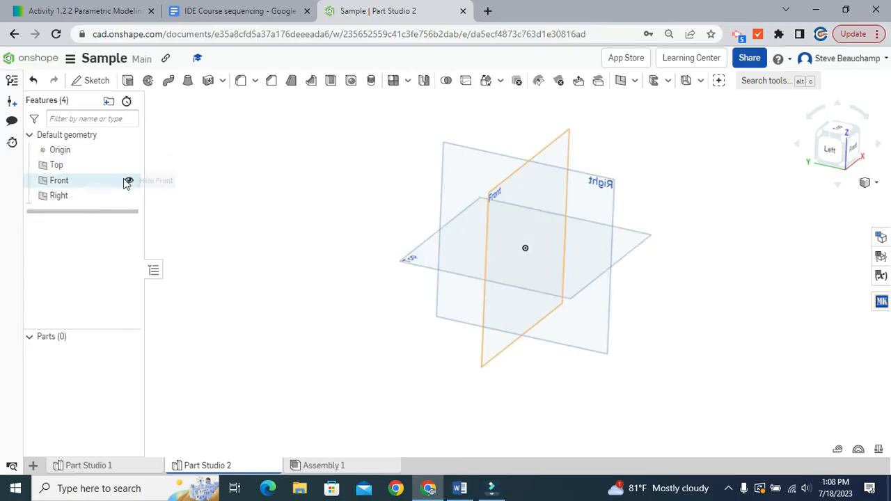
{"action": "left_click", "coordinate": [128, 181]}
{"action": "left_click", "coordinate": [129, 180]}
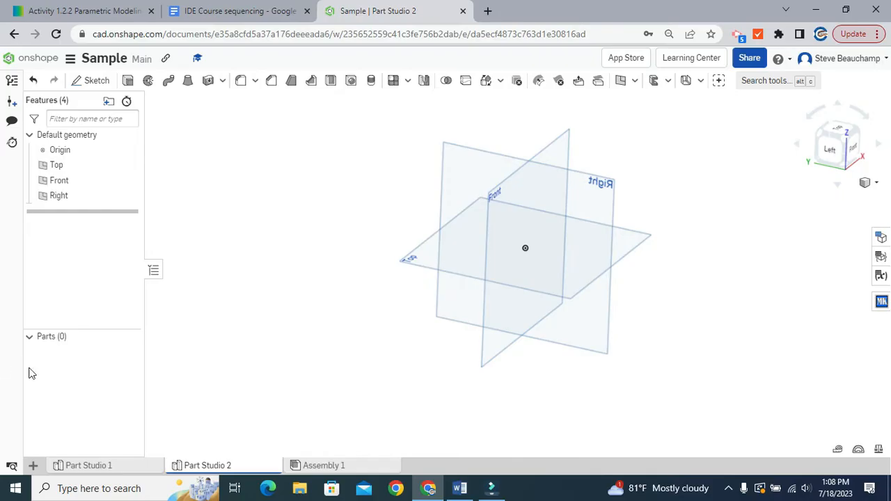
Start a new sketch on the Front plane instead of the Right plane and view it face-on
{"action": "middle_click_drag", "start_coordinate": [407, 281], "coordinate": [374, 288]}
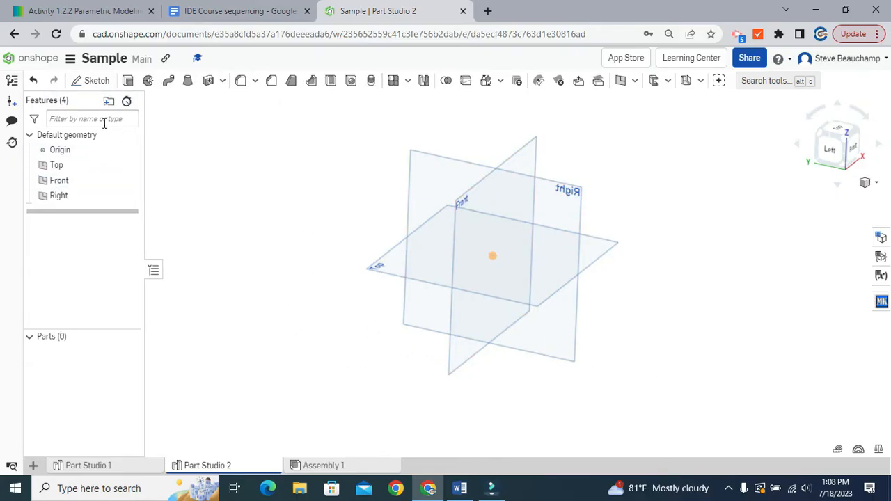
{"action": "left_click", "coordinate": [90, 82]}
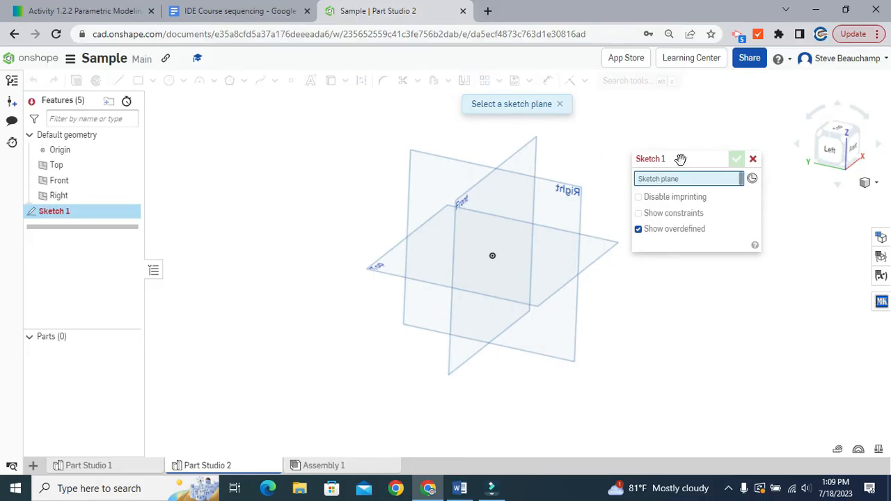
{"action": "left_click_drag", "start_coordinate": [690, 159], "coordinate": [717, 100]}
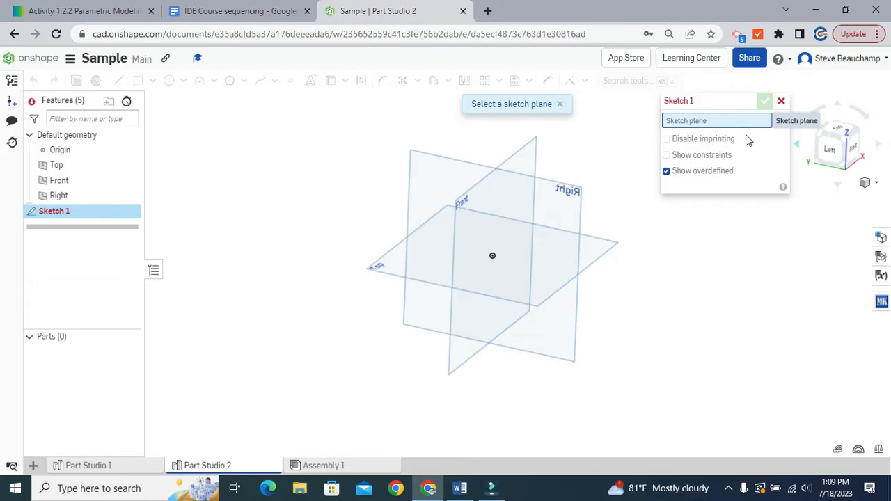
{"action": "left_click", "coordinate": [467, 192]}
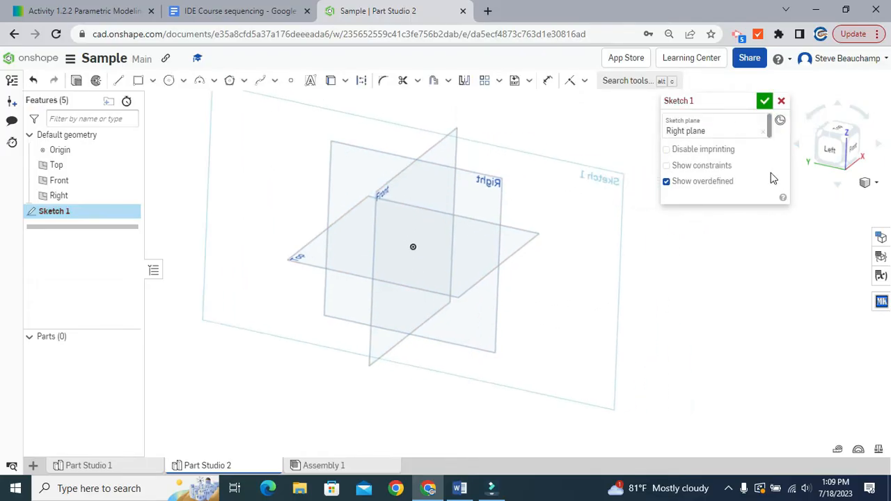
{"action": "left_click", "coordinate": [763, 131]}
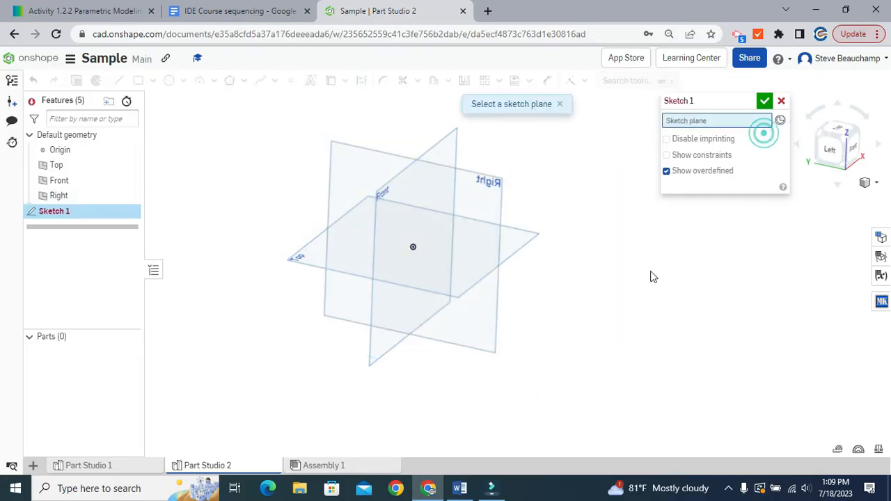
{"action": "left_click", "coordinate": [400, 187]}
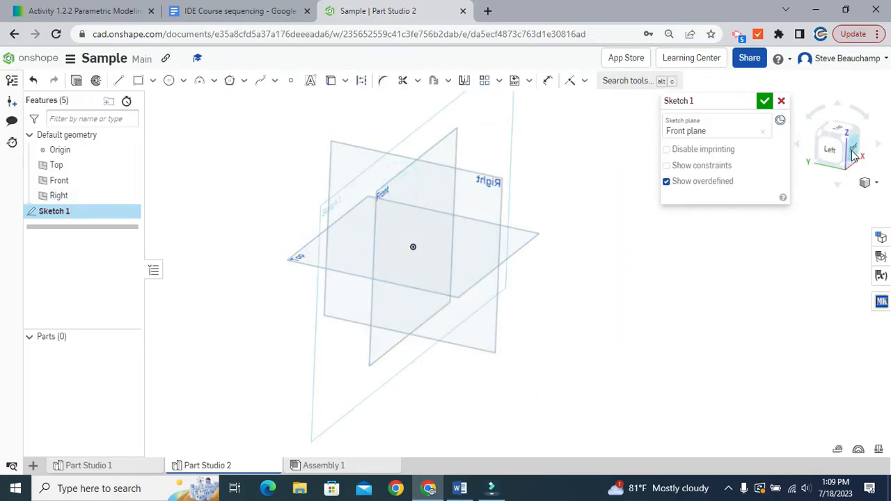
{"action": "key", "text": "n"}
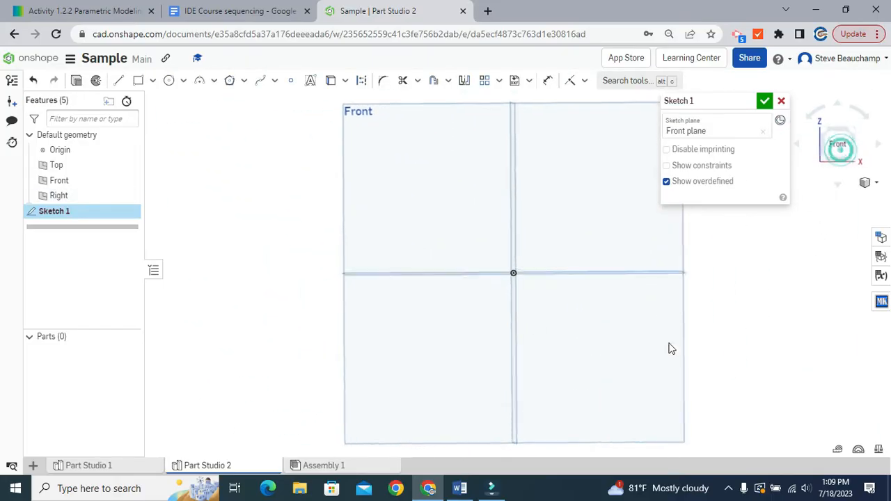
Sketch a single diagonal line about 3.9 long beside the upper-left part of the Front plane
{"action": "middle_click_drag", "start_coordinate": [568, 323], "coordinate": [394, 150]}
{"action": "scroll", "coordinate": [418, 327], "scroll_direction": "down", "scroll_amount": 5}
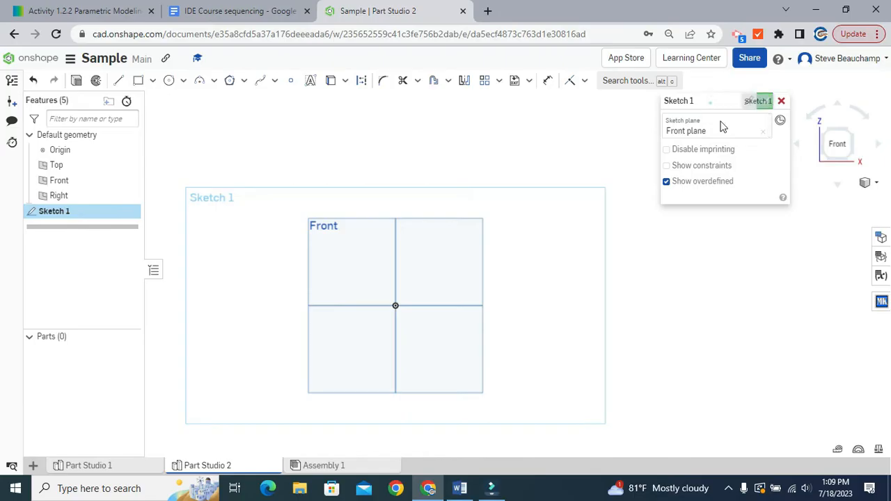
{"action": "left_click_drag", "start_coordinate": [713, 111], "coordinate": [748, 135]}
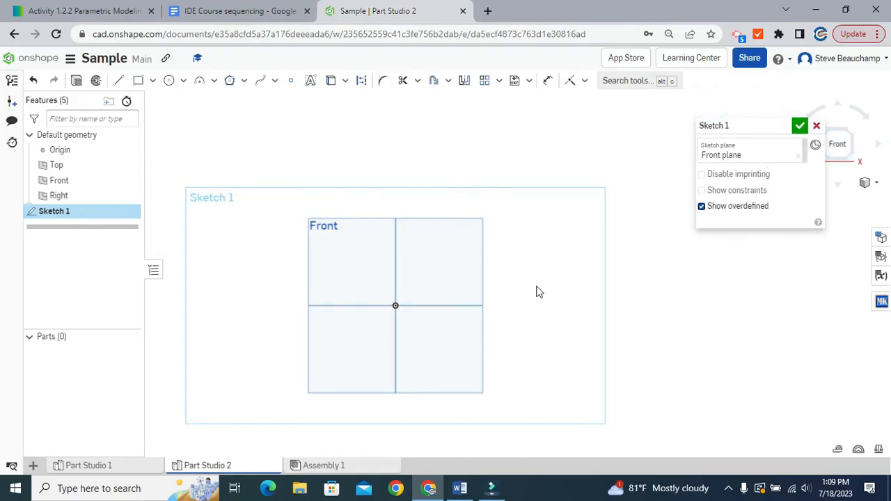
{"action": "middle_click_drag", "start_coordinate": [302, 250], "coordinate": [315, 211]}
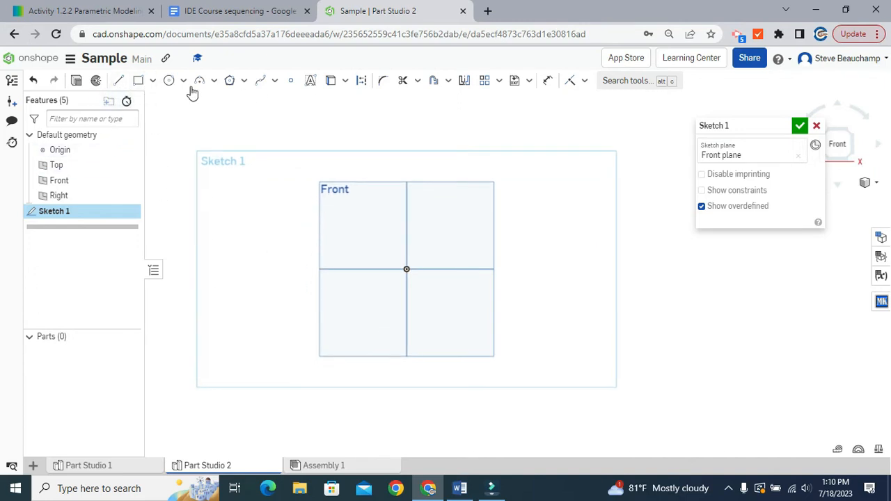
{"action": "left_click", "coordinate": [119, 81]}
{"action": "left_click", "coordinate": [230, 248]}
{"action": "left_click", "coordinate": [307, 165]}
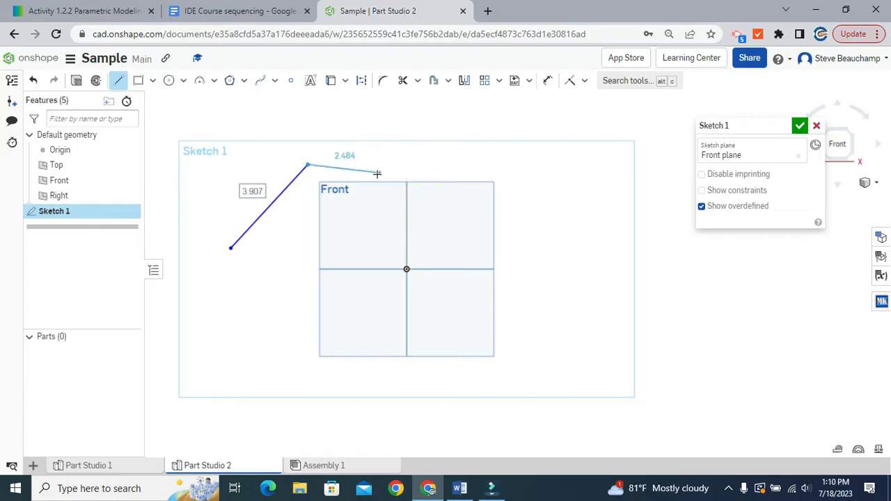
{"action": "key", "text": "Escape"}
Draw a center point rectangle centred on the origin, within the Front plane's outline
{"action": "left_click", "coordinate": [155, 81]}
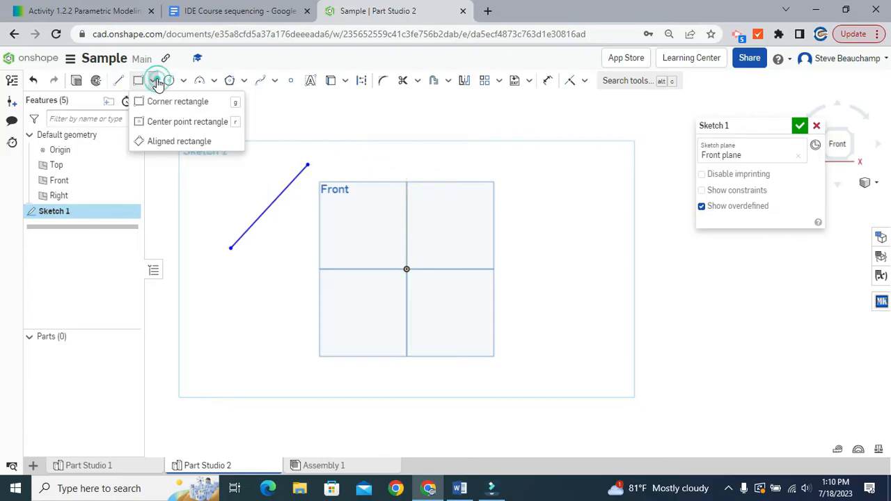
{"action": "left_click", "coordinate": [168, 120]}
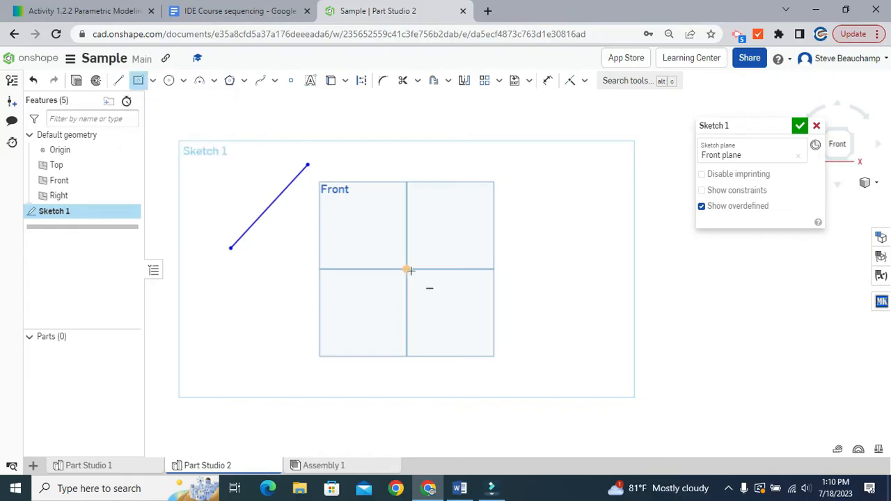
{"action": "left_click", "coordinate": [406, 269]}
{"action": "left_click", "coordinate": [353, 229]}
{"action": "key", "text": "Escape"}
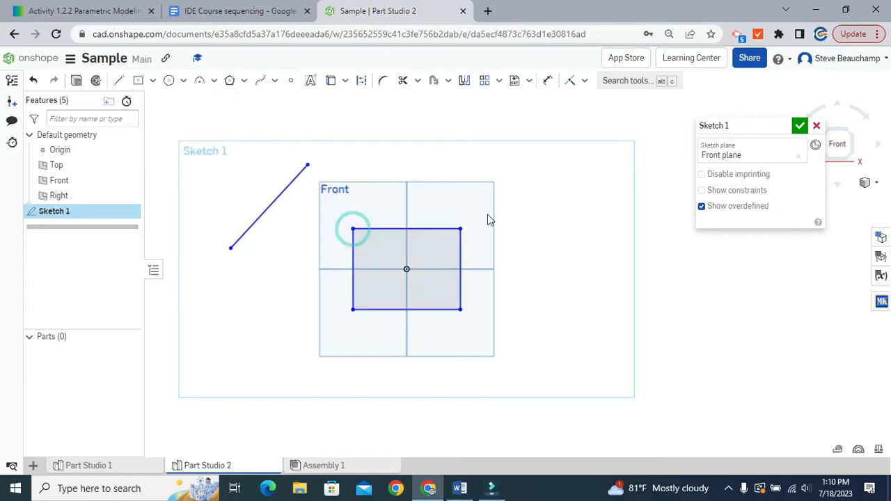
Draw a center point circle about 2.2 in diameter to the upper right of the rectangle
{"action": "left_click", "coordinate": [183, 80]}
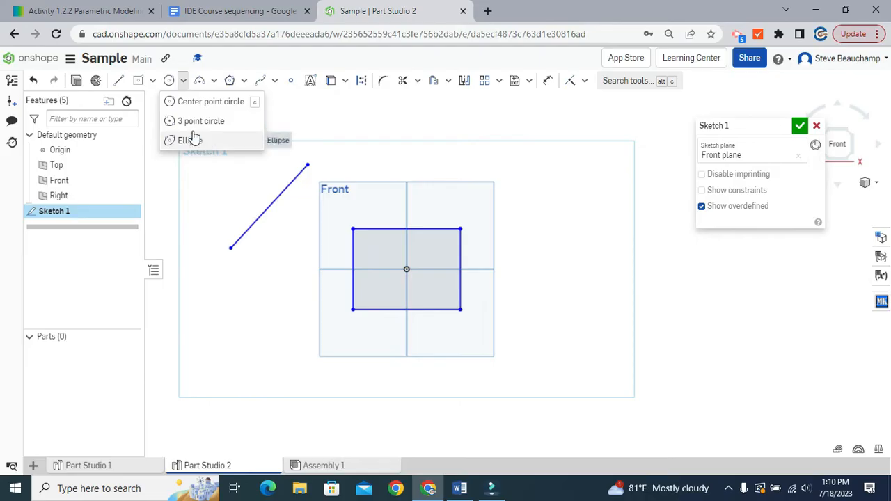
{"action": "left_click", "coordinate": [202, 106]}
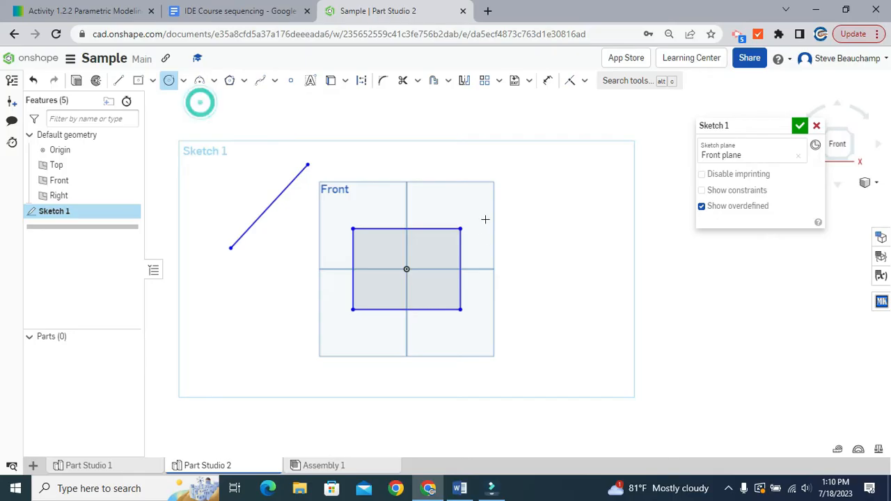
{"action": "left_click", "coordinate": [591, 197]}
{"action": "left_click", "coordinate": [589, 230]}
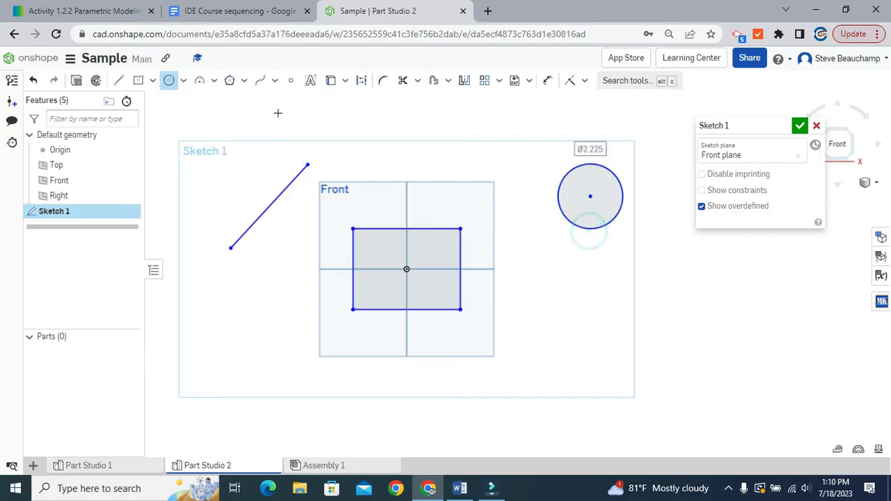
Draw a downward-bulging 3 point arc with a radius of about 3.5 to the lower right of the rectangle
{"action": "left_click", "coordinate": [214, 80]}
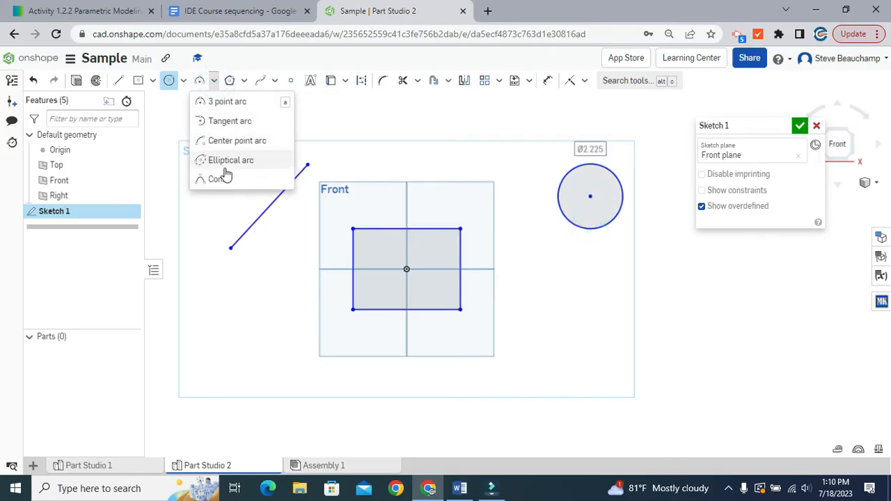
{"action": "left_click", "coordinate": [223, 105]}
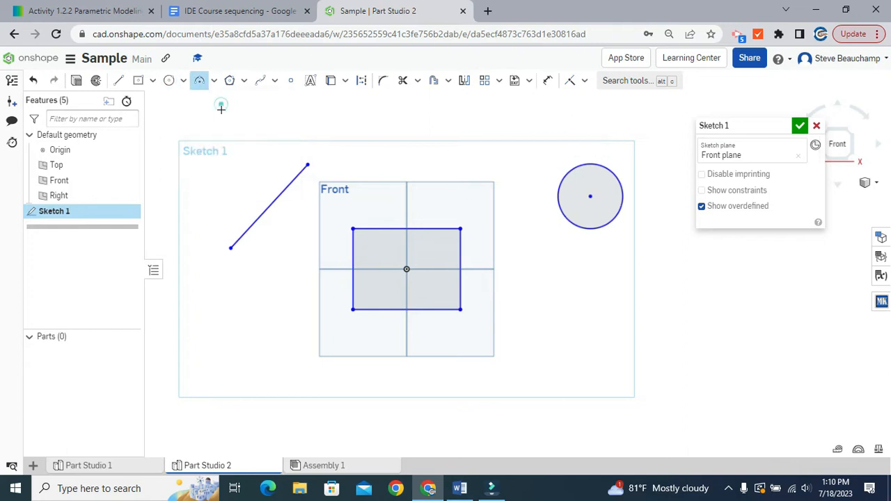
{"action": "left_click", "coordinate": [539, 330]}
{"action": "left_click", "coordinate": [693, 324]}
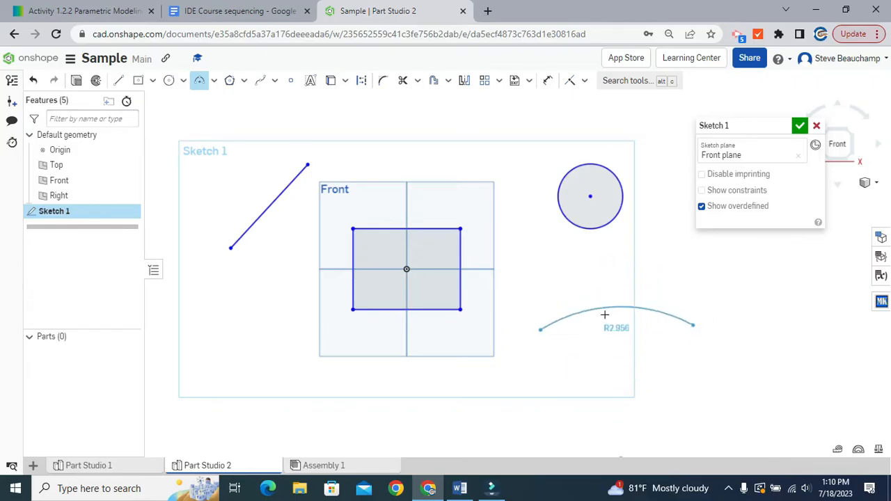
{"action": "left_click", "coordinate": [612, 361]}
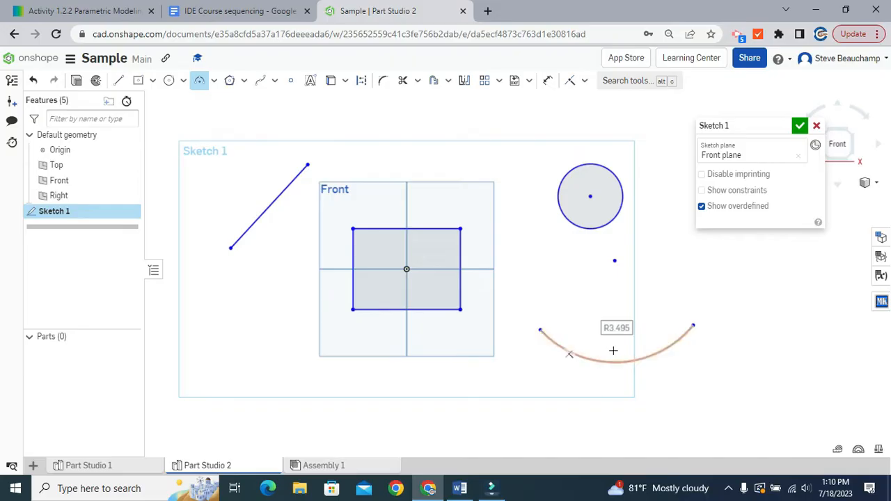
Sketch a line about 2.35 long up from the diagonal line's lower end, then continue with a line crossing the diagonal near its upper end
{"action": "middle_click_drag", "start_coordinate": [285, 347], "coordinate": [263, 319]}
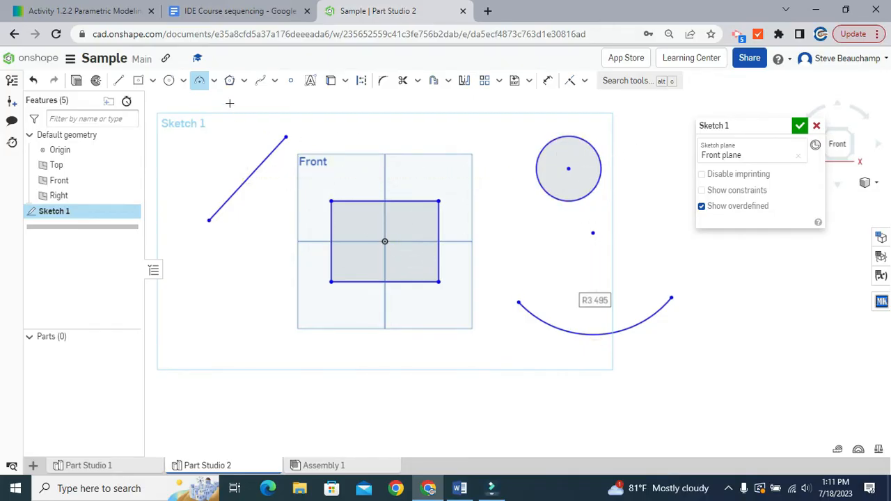
{"action": "left_click", "coordinate": [118, 81]}
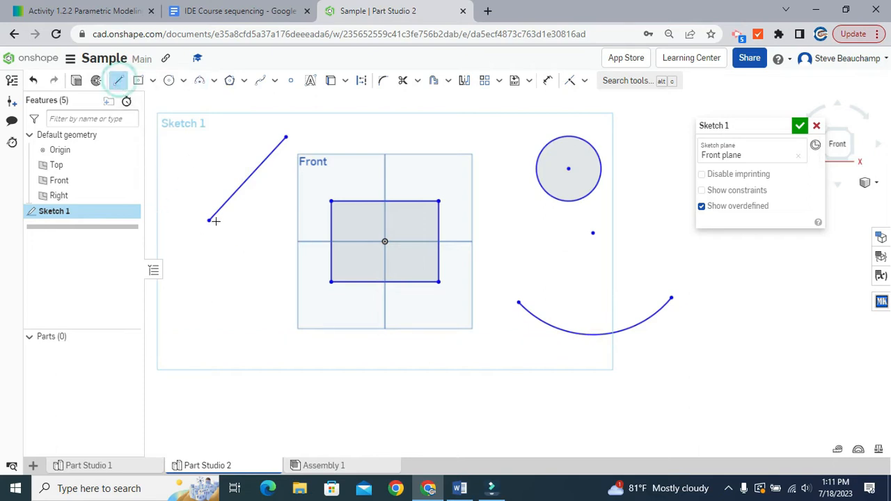
{"action": "left_click", "coordinate": [209, 220]}
{"action": "left_click", "coordinate": [179, 159]}
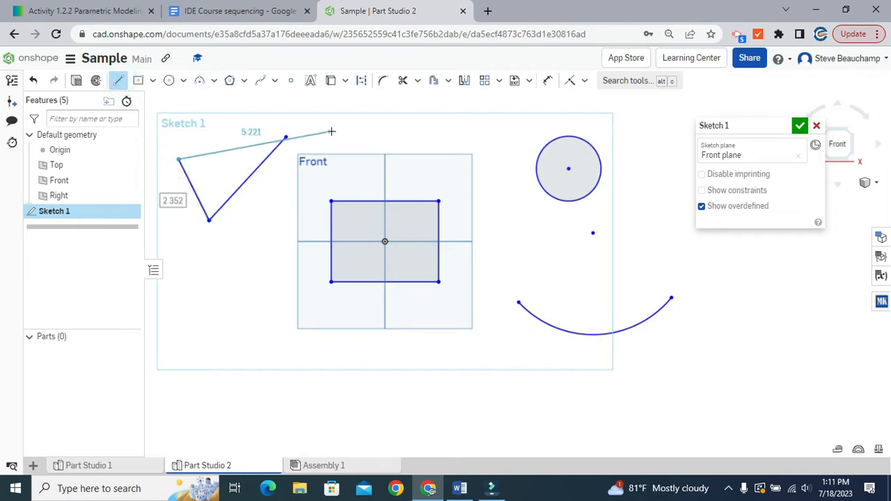
{"action": "left_click", "coordinate": [354, 132]}
{"action": "key", "text": "Escape"}
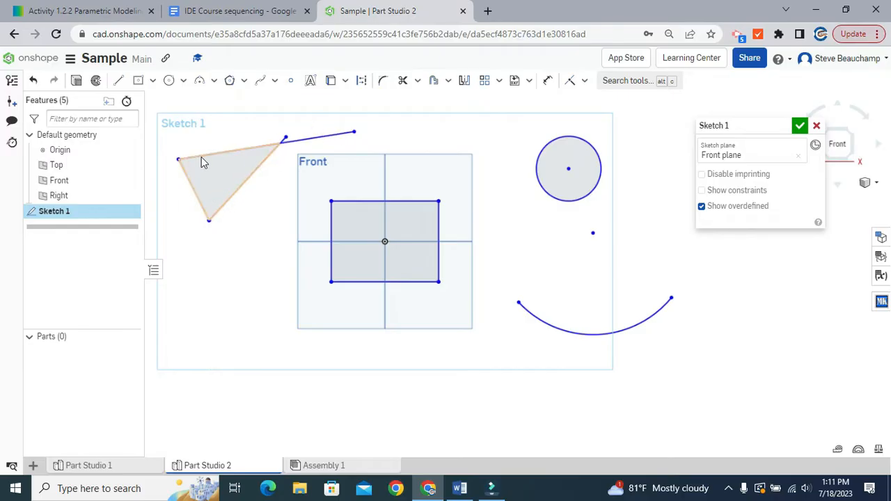
Trim the two line ends overhanging the crossing point so the three lines form a closed triangle
{"action": "scroll", "coordinate": [190, 177], "scroll_direction": "up", "scroll_amount": 3}
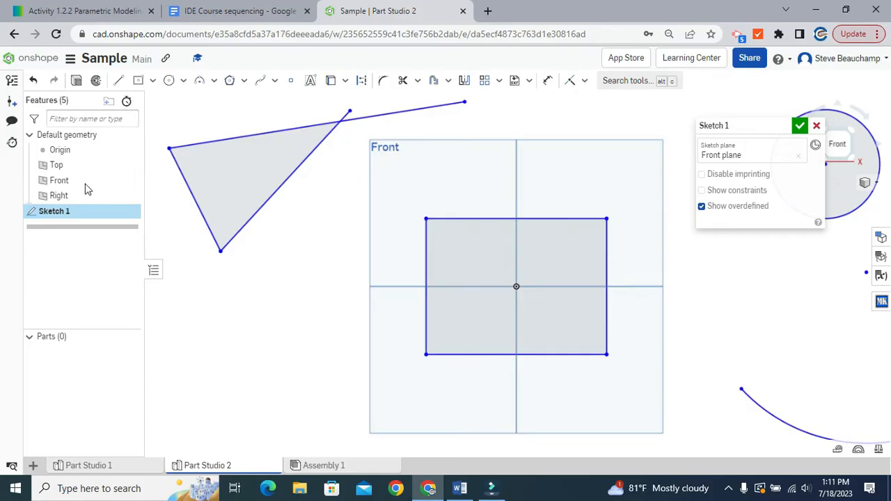
{"action": "left_click", "coordinate": [402, 80]}
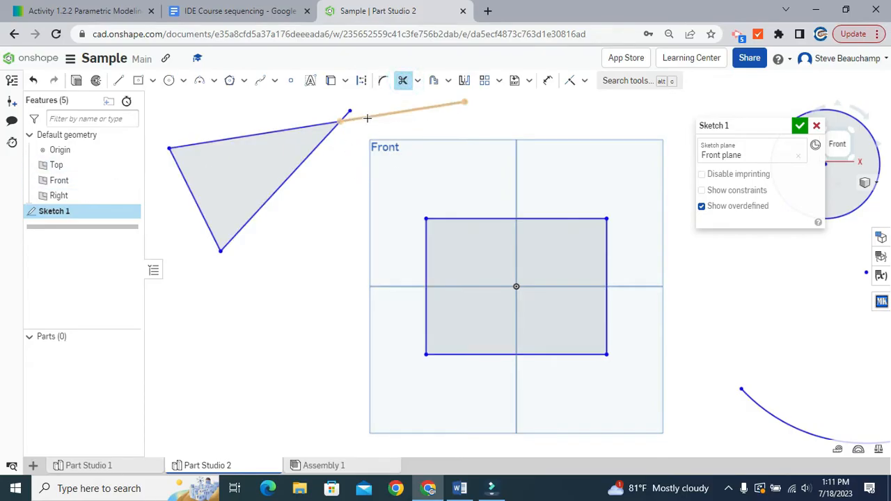
{"action": "left_click", "coordinate": [378, 115]}
{"action": "scroll", "coordinate": [342, 130], "scroll_direction": "up", "scroll_amount": 4}
{"action": "scroll", "coordinate": [342, 130], "scroll_direction": "up", "scroll_amount": 4}
{"action": "middle_click_drag", "start_coordinate": [350, 108], "coordinate": [333, 224]}
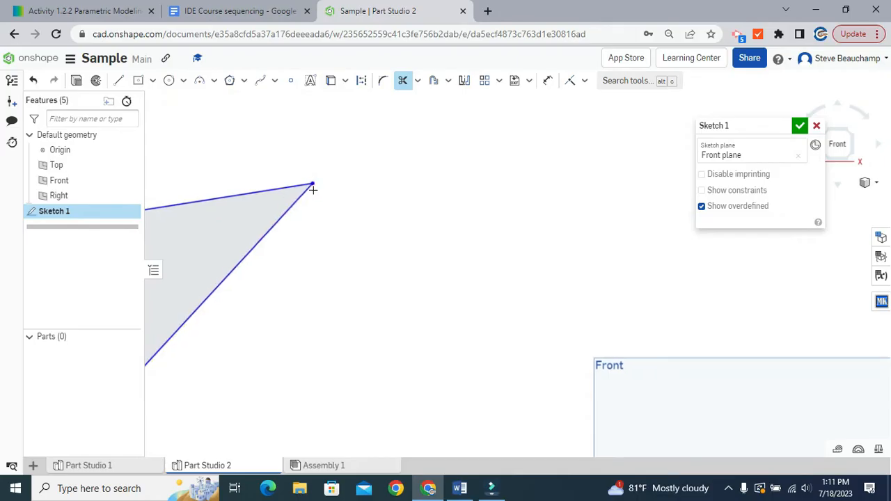
Draw a large center point circle below the triangle and a smaller one about 1.7 in diameter overlapping its lower part
{"action": "scroll", "coordinate": [314, 183], "scroll_direction": "down", "scroll_amount": 5}
{"action": "scroll", "coordinate": [387, 157], "scroll_direction": "down", "scroll_amount": 1}
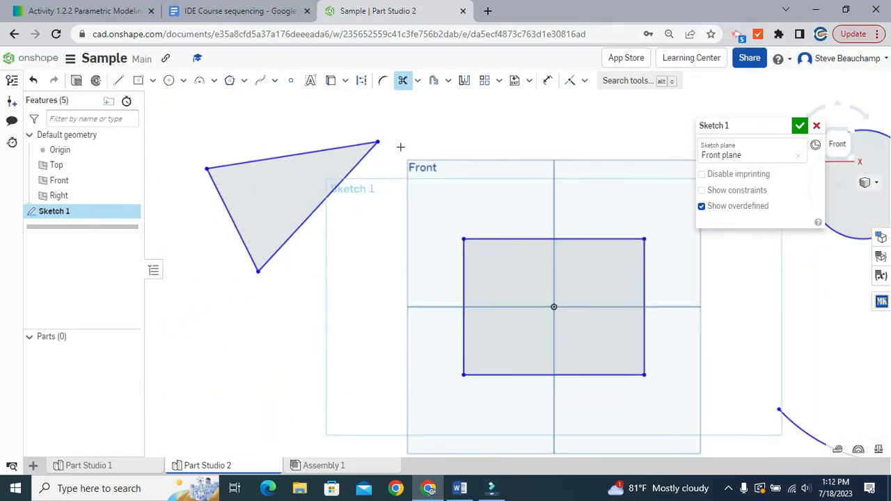
{"action": "scroll", "coordinate": [325, 307], "scroll_direction": "down", "scroll_amount": 1}
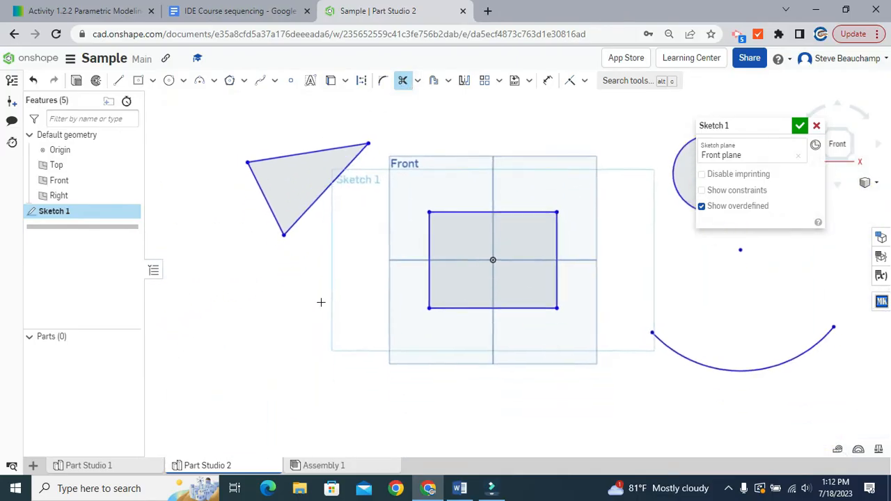
{"action": "left_click", "coordinate": [169, 80]}
{"action": "left_click", "coordinate": [242, 287]}
{"action": "left_click", "coordinate": [235, 334]}
{"action": "left_click", "coordinate": [238, 319]}
{"action": "left_click", "coordinate": [235, 348]}
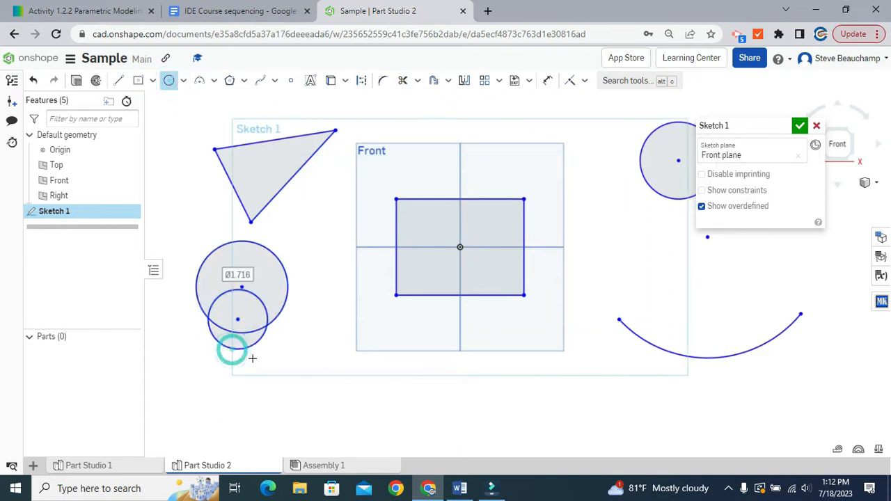
Trim the inner arcs where the two circles overlap, leaving one continuous outline
{"action": "scroll", "coordinate": [249, 351], "scroll_direction": "up", "scroll_amount": 2}
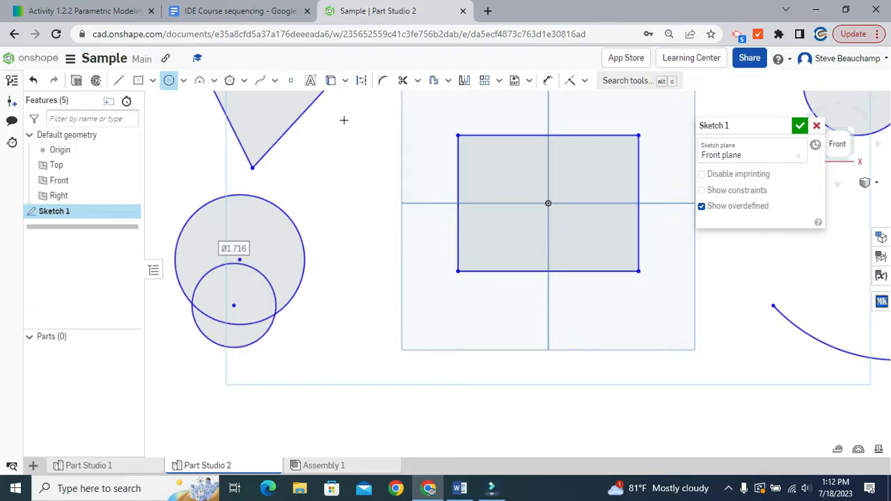
{"action": "left_click", "coordinate": [404, 81]}
{"action": "left_click", "coordinate": [257, 272]}
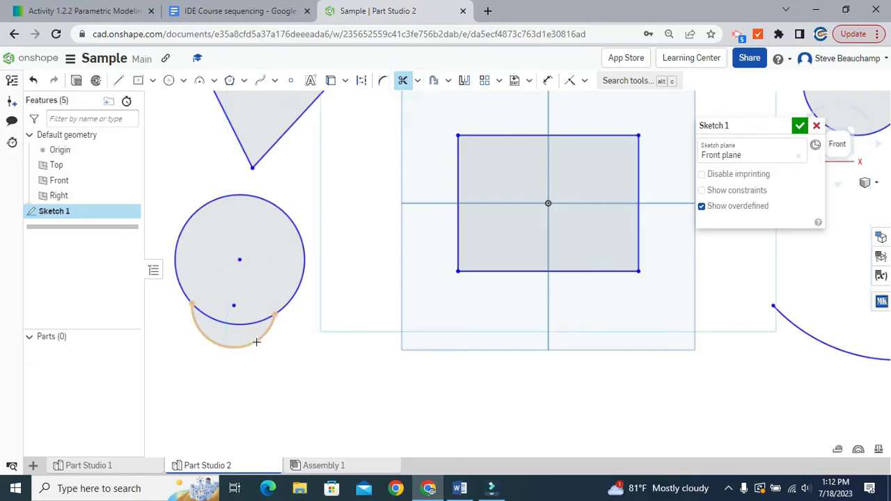
{"action": "left_click", "coordinate": [231, 324]}
Move the Sketch 1 dialog farther away from the sketched shapes
{"action": "scroll", "coordinate": [371, 414], "scroll_direction": "up", "scroll_amount": 1}
{"action": "scroll", "coordinate": [326, 396], "scroll_direction": "down", "scroll_amount": 1}
{"action": "middle_click_drag", "start_coordinate": [214, 266], "coordinate": [270, 243]}
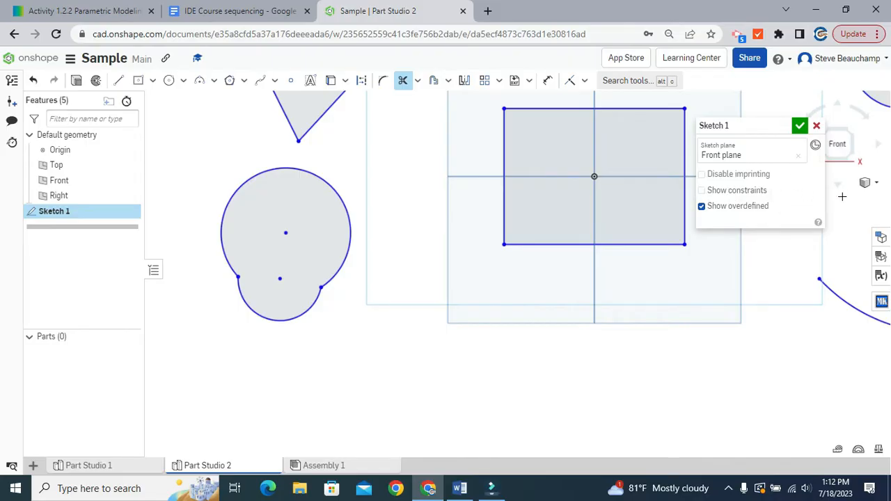
{"action": "scroll", "coordinate": [554, 322], "scroll_direction": "down", "scroll_amount": 5}
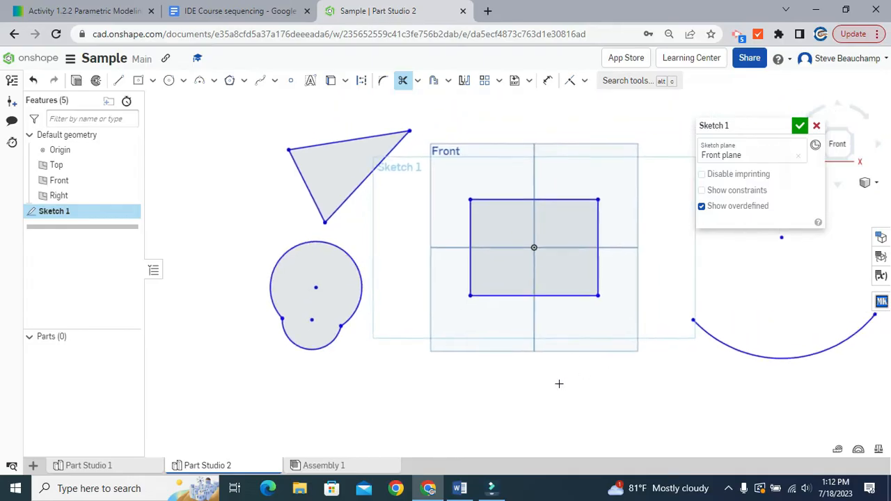
{"action": "scroll", "coordinate": [502, 372], "scroll_direction": "down", "scroll_amount": 3}
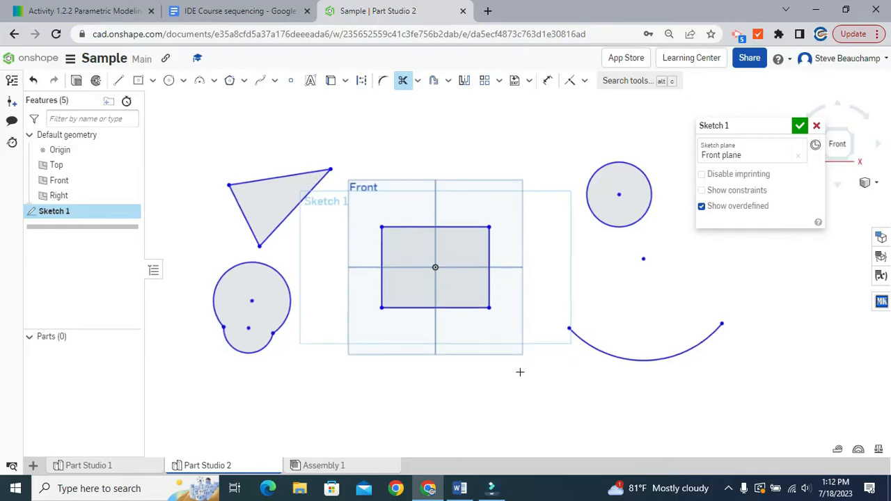
{"action": "left_click_drag", "start_coordinate": [767, 125], "coordinate": [796, 101]}
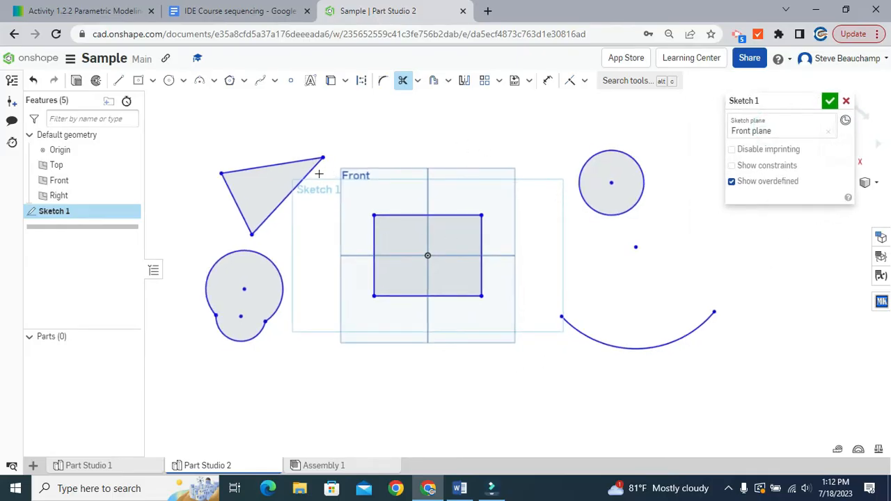
Dimension the rectangle's top edge and set its width to 3.5 in
{"action": "left_click", "coordinate": [549, 82]}
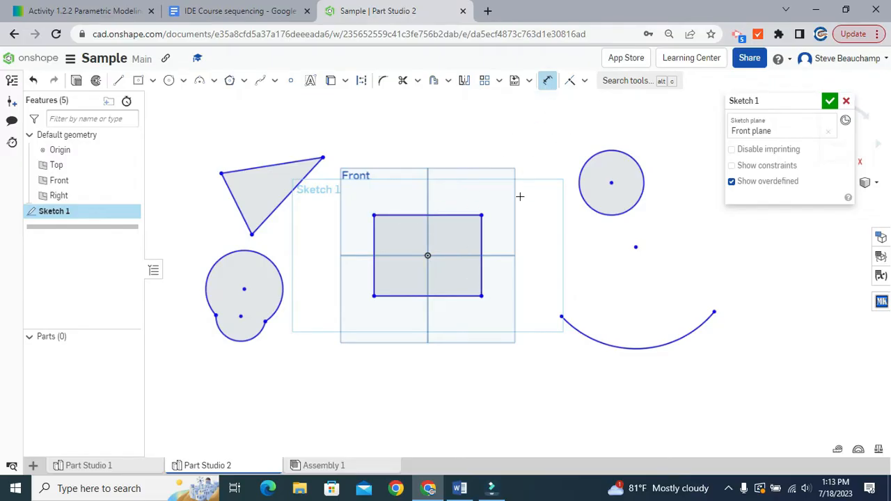
{"action": "left_click", "coordinate": [411, 216]}
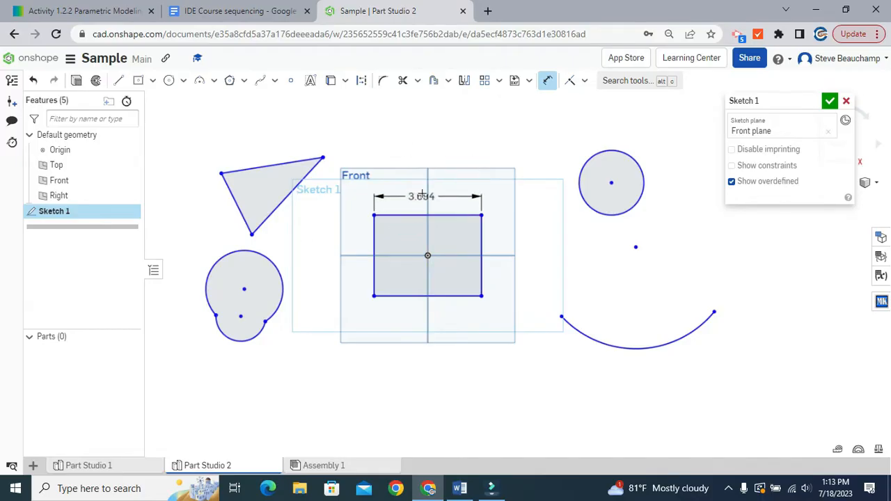
{"action": "left_click", "coordinate": [419, 159]}
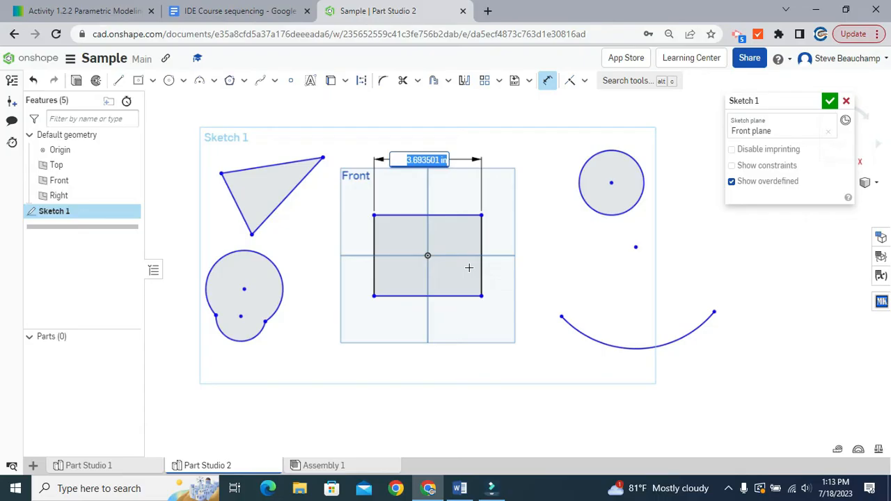
{"action": "type", "text": "3.5"}
{"action": "key", "text": "Return"}
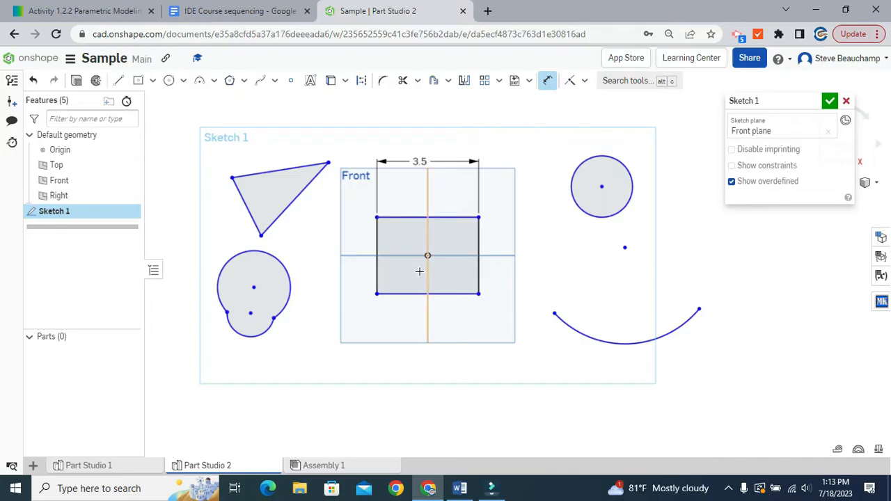
Dimension the distance between the rectangle's top and bottom edges and set the height to 2.5 in
{"action": "left_click", "coordinate": [398, 217]}
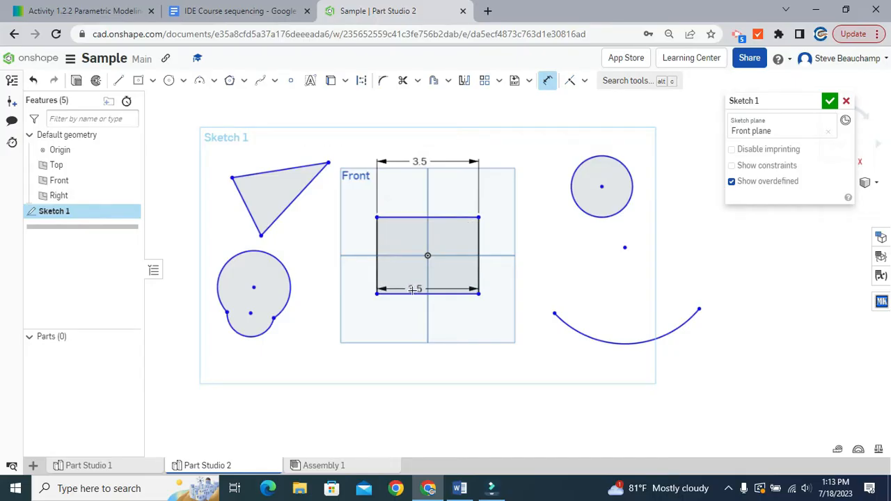
{"action": "left_click", "coordinate": [409, 293]}
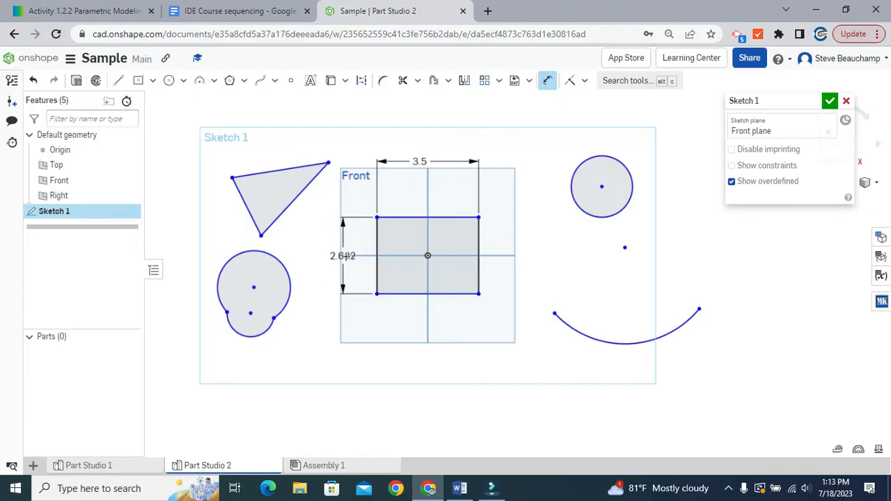
{"action": "left_click", "coordinate": [314, 254]}
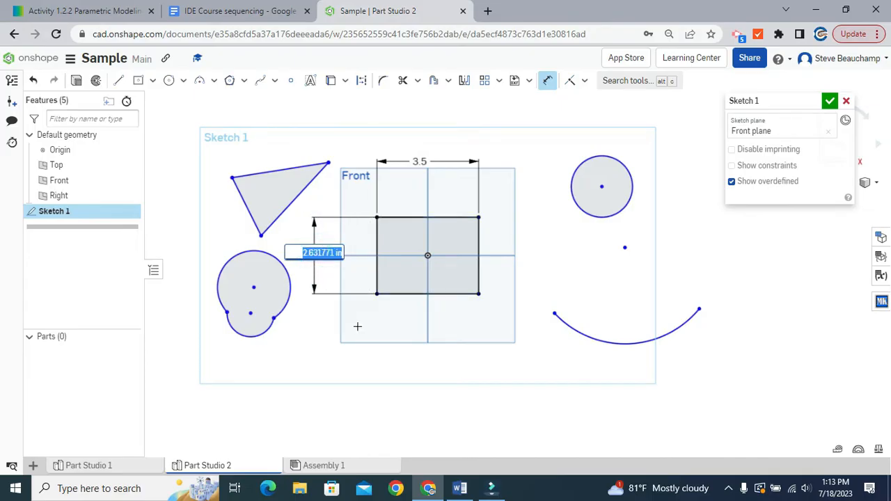
{"action": "type", "text": "2.5"}
{"action": "key", "text": "Return"}
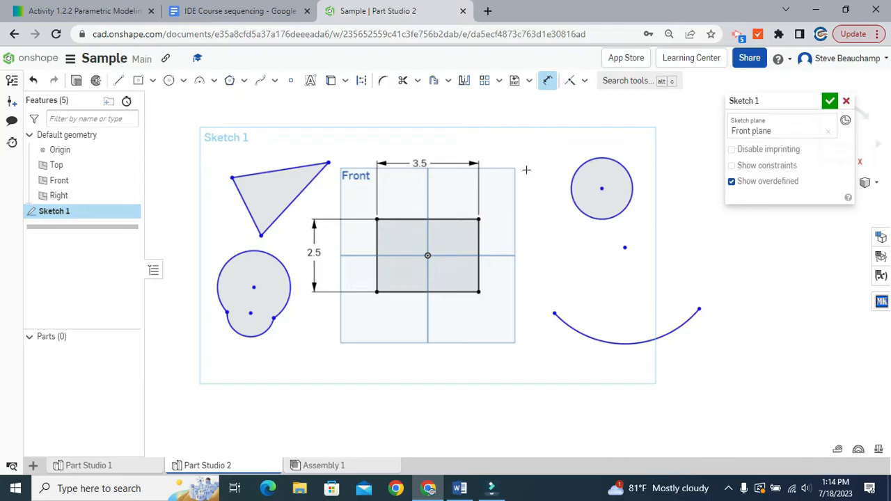
Dimension the separate circle to the upper right of the rectangle and set its diameter to 2 in
{"action": "left_click", "coordinate": [587, 162]}
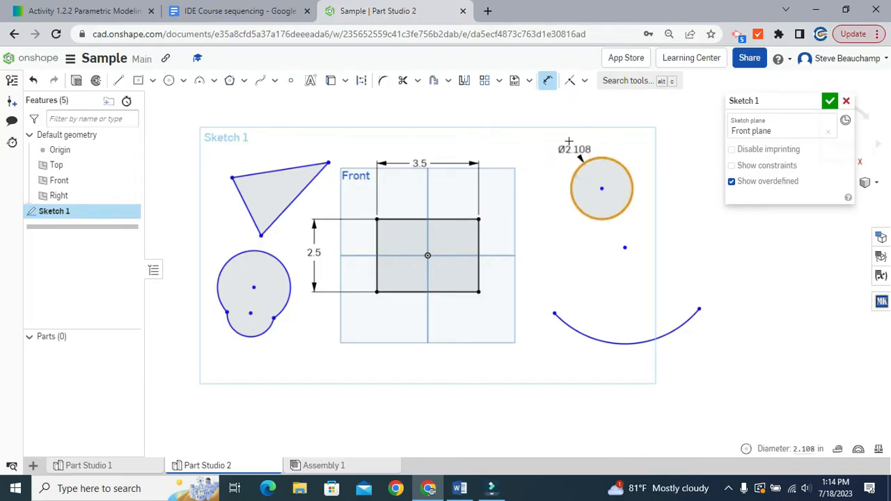
{"action": "left_click", "coordinate": [521, 114]}
{"action": "type", "text": "2"}
{"action": "key", "text": "Return"}
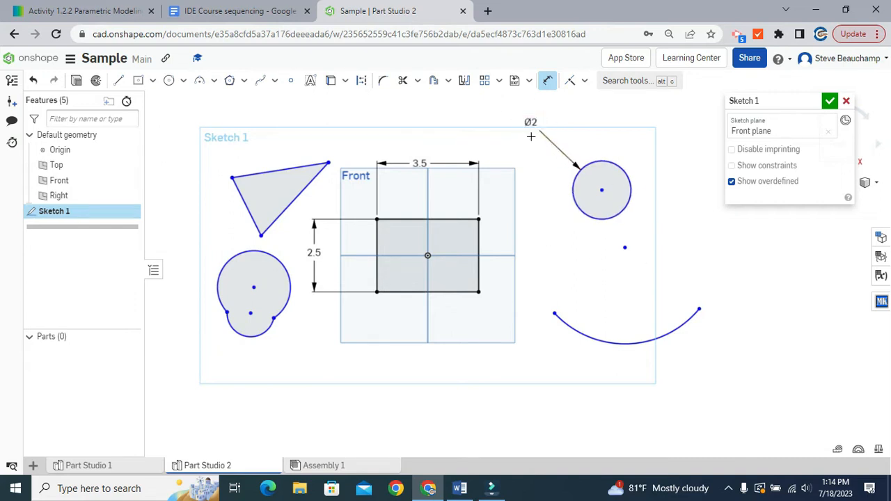
Dimension the 3 point arc and set its radius to 3 in
{"action": "left_click", "coordinate": [612, 343]}
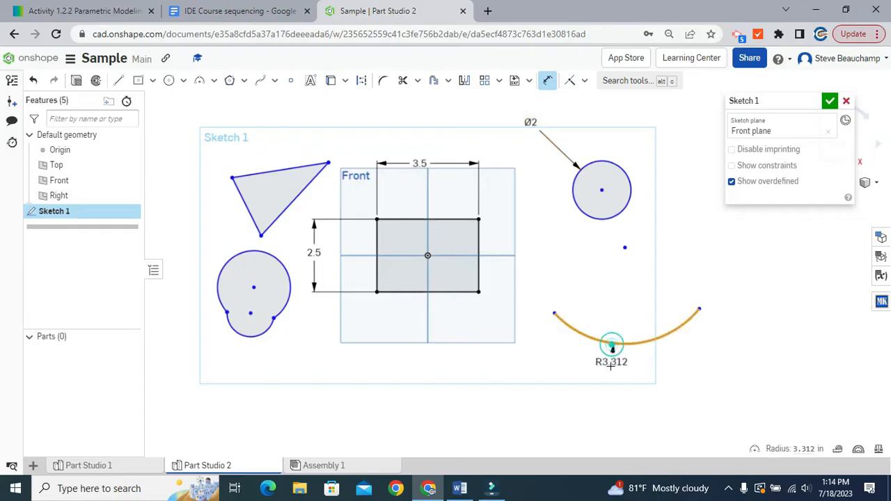
{"action": "left_click", "coordinate": [714, 363]}
{"action": "type", "text": "3"}
{"action": "key", "text": "Return"}
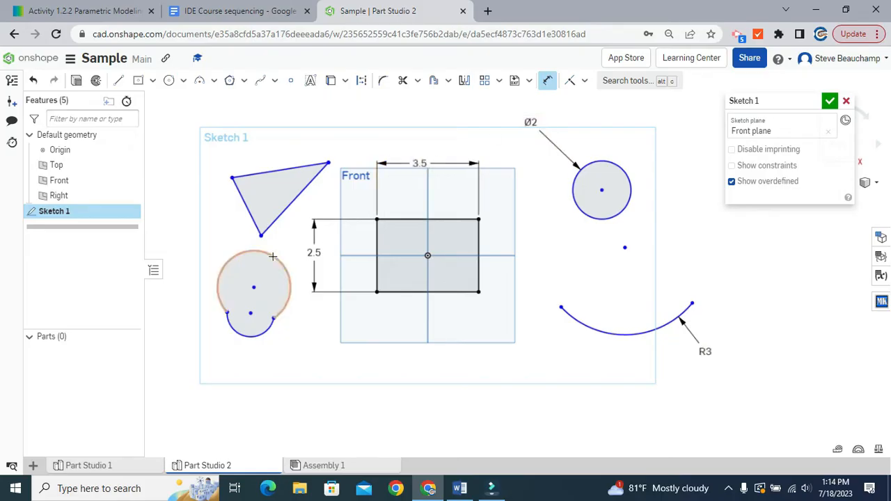
Sketch a horizontal line about 4 in long just below the Front plane's outline
{"action": "mouse_move", "coordinate": [494, 369]}
{"action": "middle_mouse_down"}
{"action": "mouse_move", "coordinate": [493, 322]}
{"action": "mouse_move", "coordinate": [442, 281]}
{"action": "middle_mouse_up"}
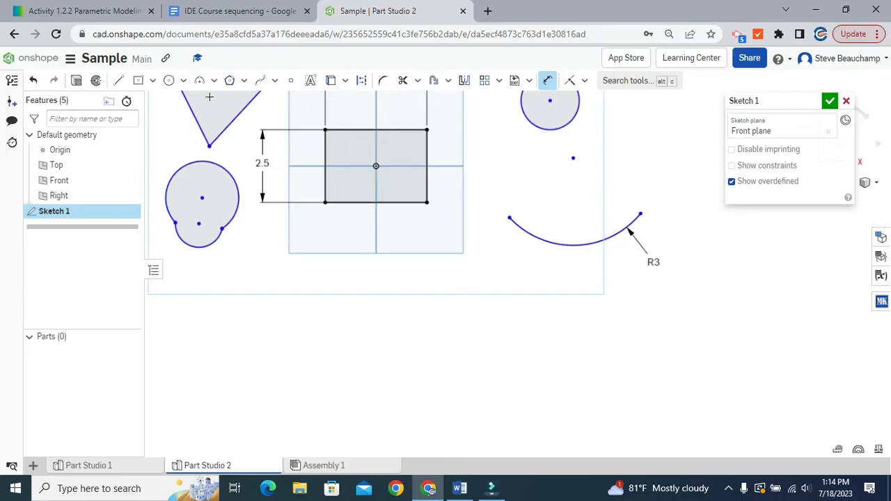
{"action": "left_click", "coordinate": [118, 80]}
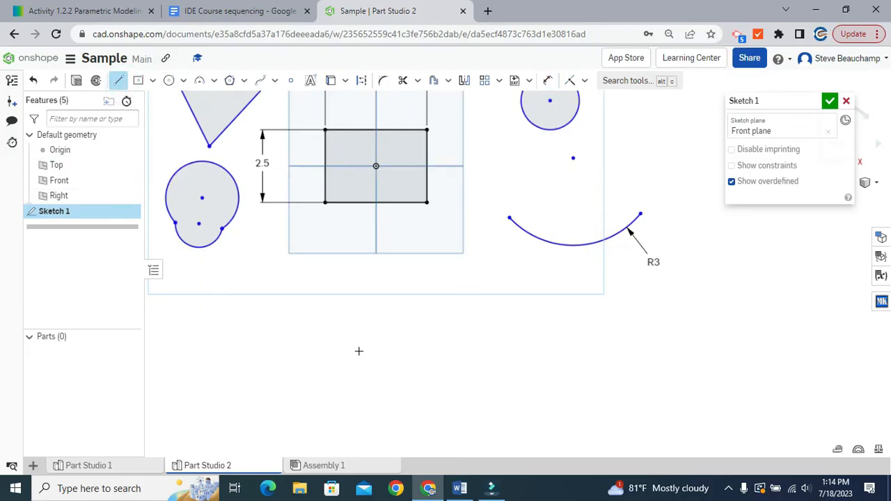
{"action": "left_click", "coordinate": [307, 284]}
{"action": "left_click", "coordinate": [424, 283]}
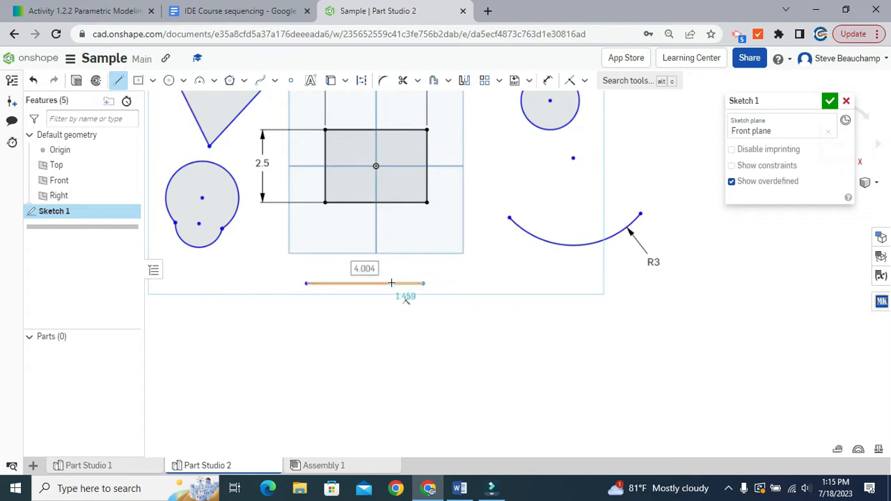
Below the Front plane, sketch a 4 in horizontal line and a 1.5 in vertical line down from its right end
{"action": "key", "text": "Escape"}
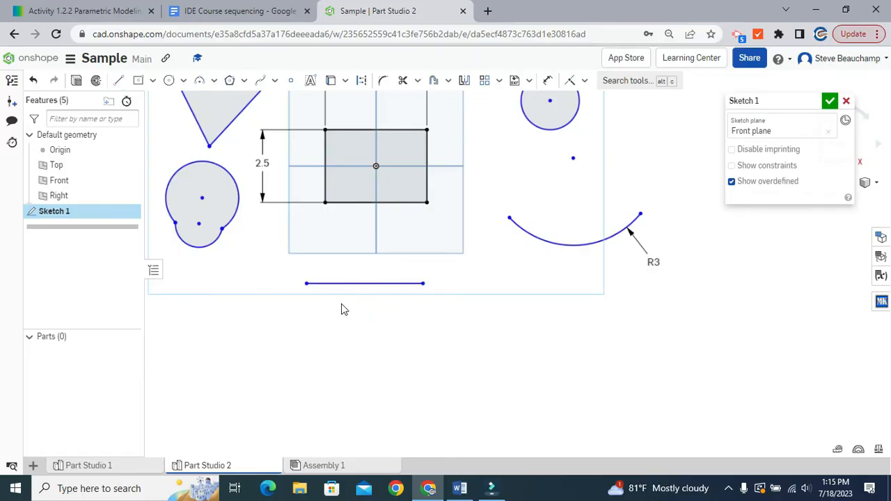
{"action": "left_click", "coordinate": [118, 81]}
{"action": "left_click", "coordinate": [322, 322]}
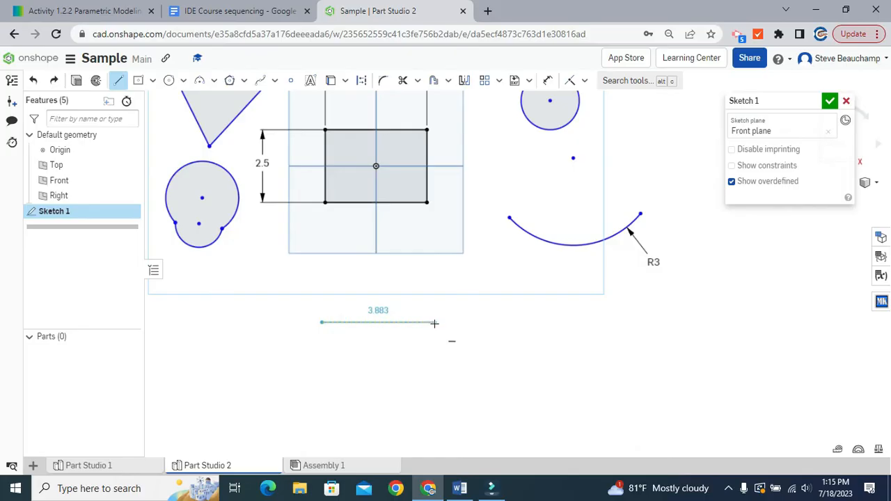
{"action": "left_click", "coordinate": [429, 323]}
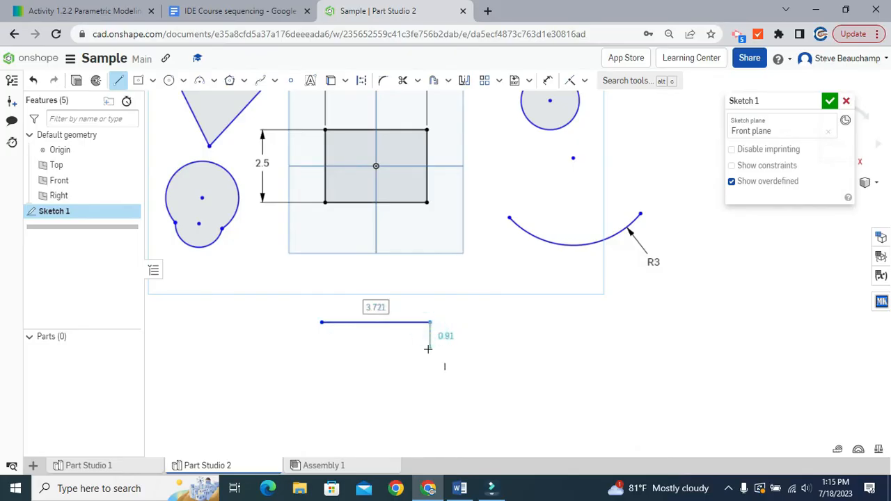
{"action": "type", "text": "4"}
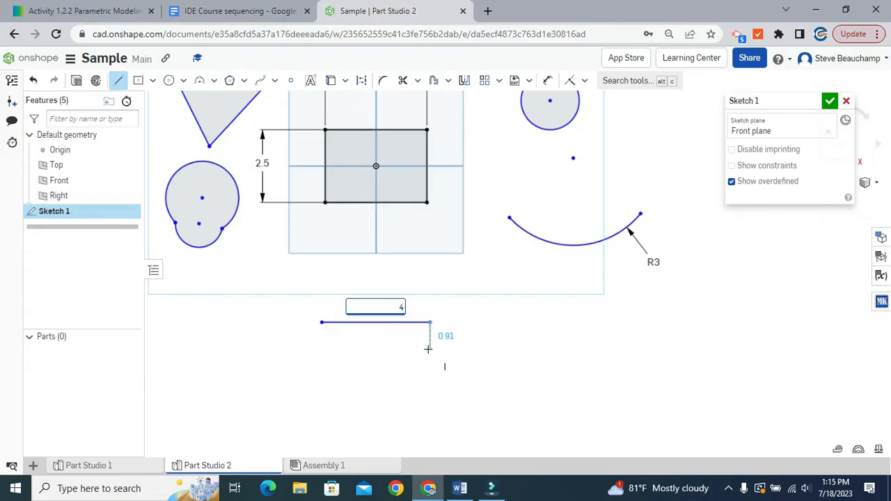
{"action": "key", "text": "Return"}
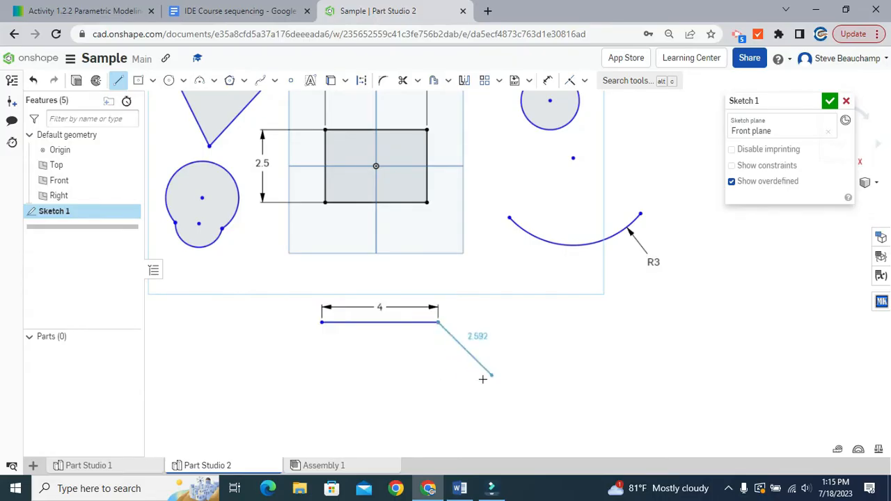
{"action": "type", "text": "1.5"}
{"action": "key", "text": "Return"}
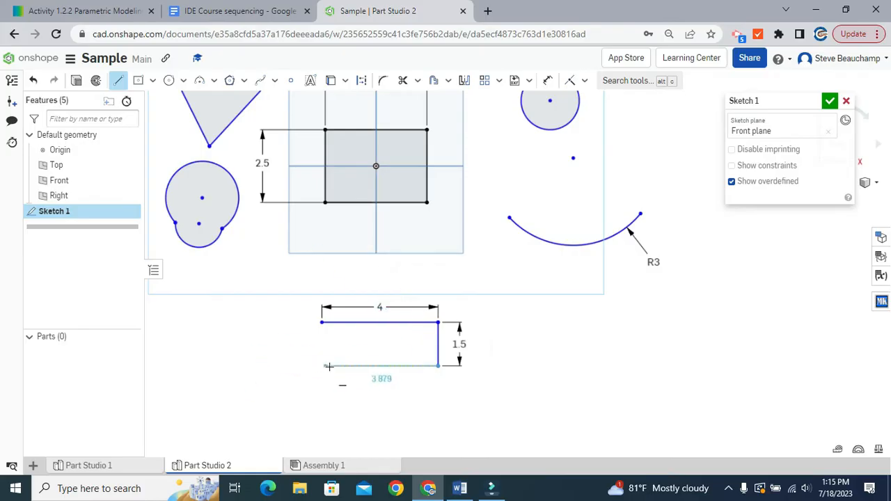
Continue the outline with a 2.5 in horizontal line to the left and close it with a sloped line to the starting point
{"action": "left_click", "coordinate": [360, 365]}
{"action": "type", "text": "2.5"}
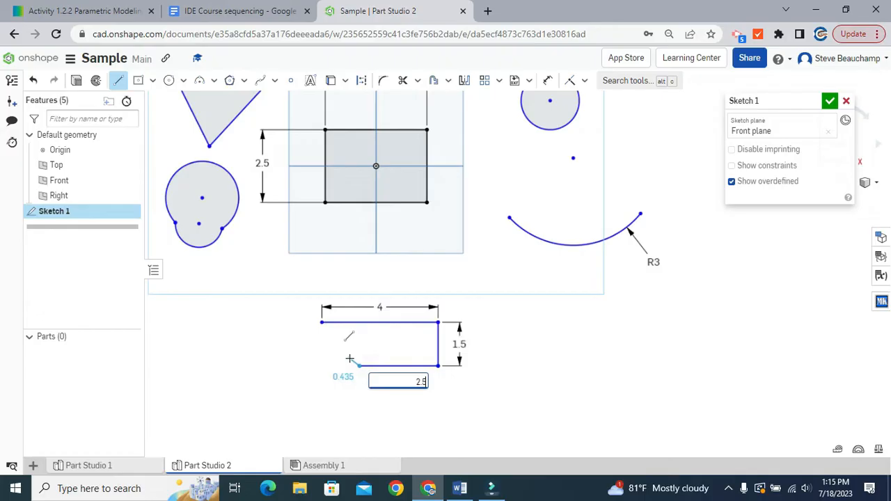
{"action": "key", "text": "Return"}
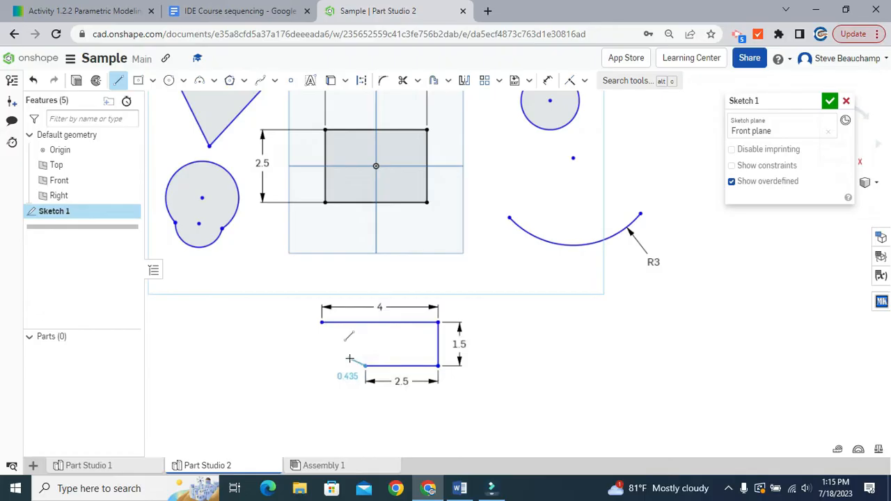
{"action": "left_click", "coordinate": [322, 323]}
{"action": "key", "text": "Escape"}
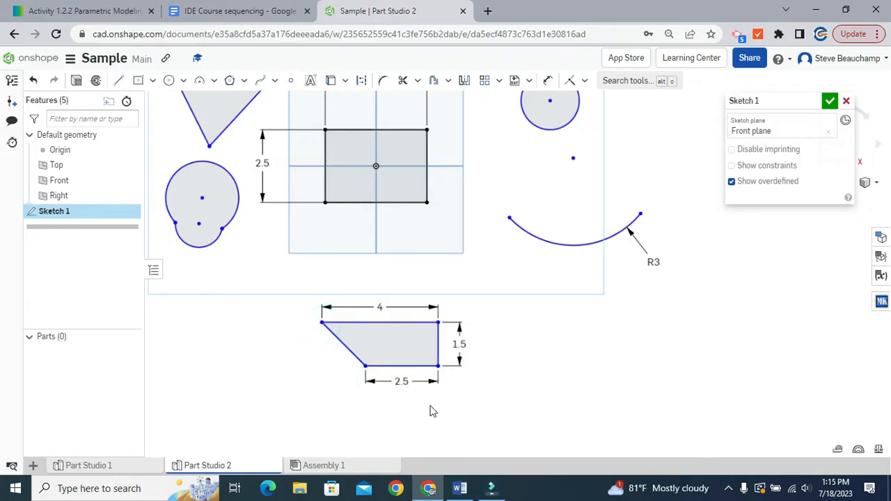
Sketch a small circle inside the upper-left part of the rectangle
{"action": "scroll", "coordinate": [428, 409], "scroll_direction": "down", "scroll_amount": 1}
{"action": "middle_click_drag", "start_coordinate": [514, 387], "coordinate": [513, 351]}
{"action": "scroll", "coordinate": [515, 352], "scroll_direction": "down", "scroll_amount": 2}
{"action": "middle_click_drag", "start_coordinate": [527, 385], "coordinate": [528, 416]}
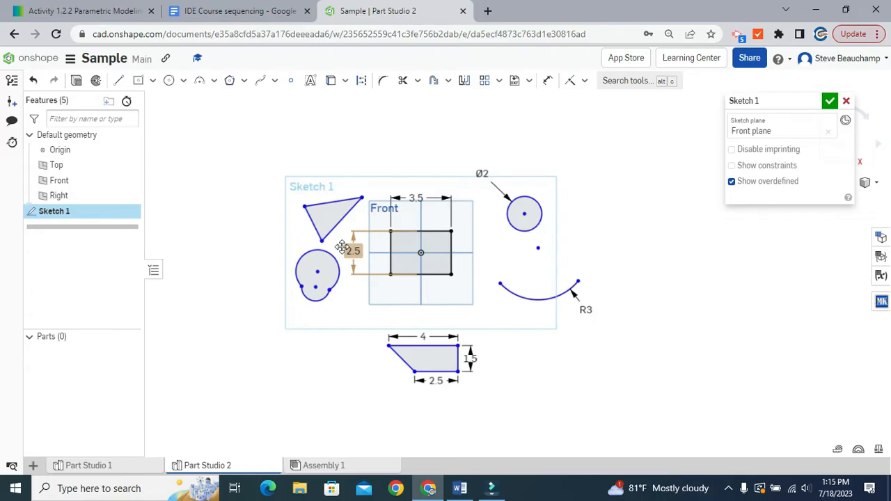
{"action": "scroll", "coordinate": [419, 246], "scroll_direction": "up", "scroll_amount": 3}
{"action": "key", "text": "c"}
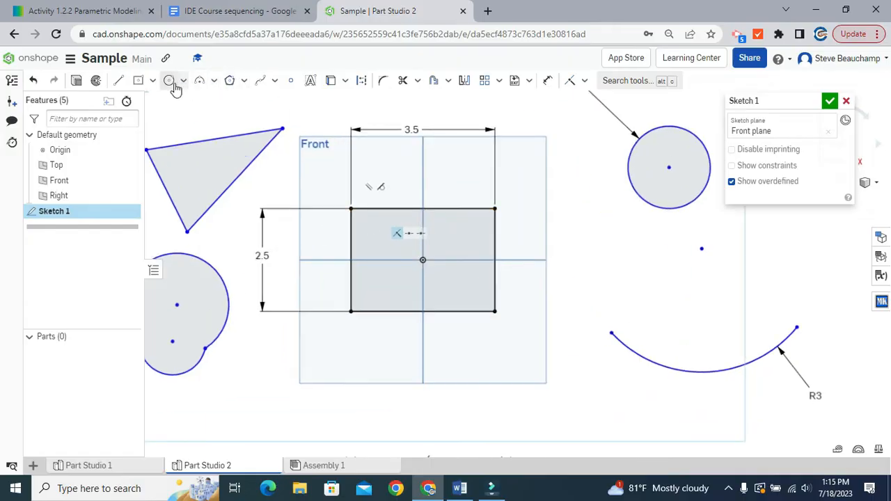
{"action": "left_click", "coordinate": [386, 230]}
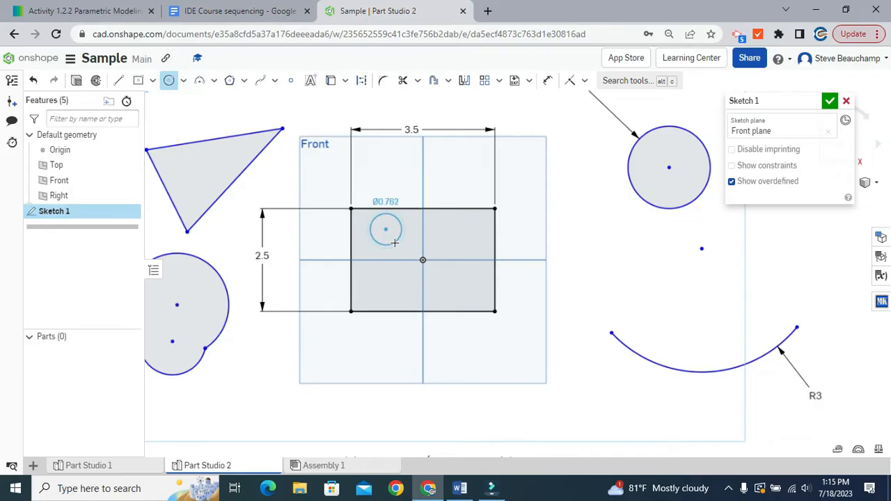
{"action": "left_click", "coordinate": [394, 237]}
Dimension the small circle's center from the rectangle's left edge and set the distance to 1 in
{"action": "left_click", "coordinate": [547, 80]}
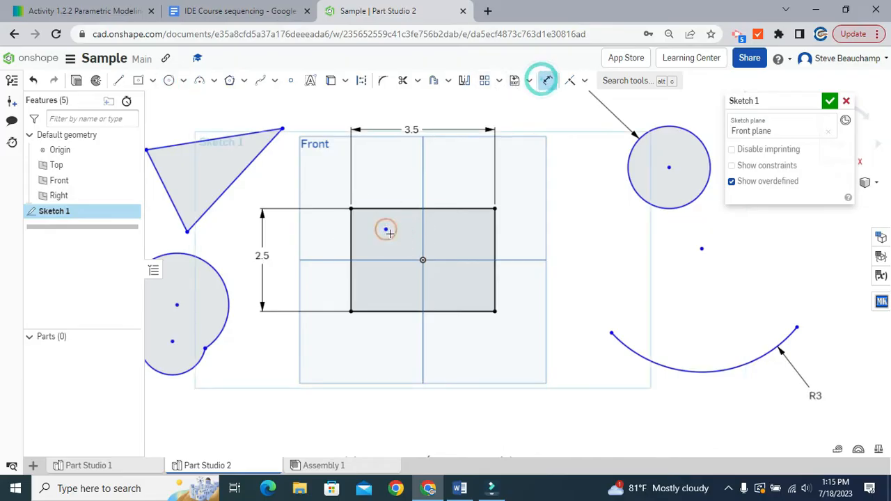
{"action": "left_click", "coordinate": [350, 234]}
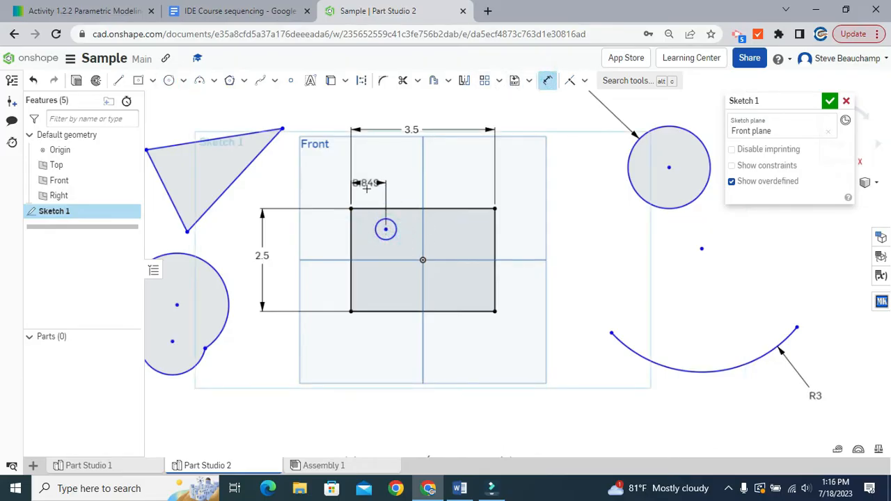
{"action": "left_click", "coordinate": [378, 277]}
{"action": "type", "text": "1"}
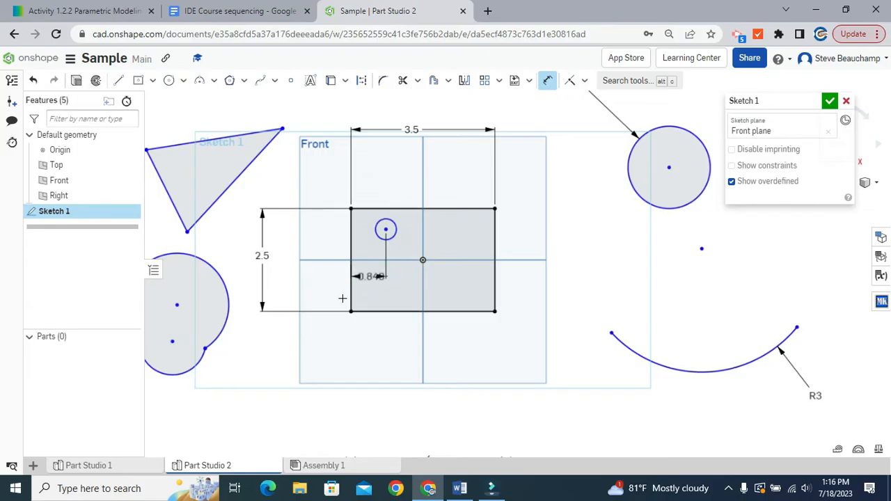
{"action": "key", "text": "Return"}
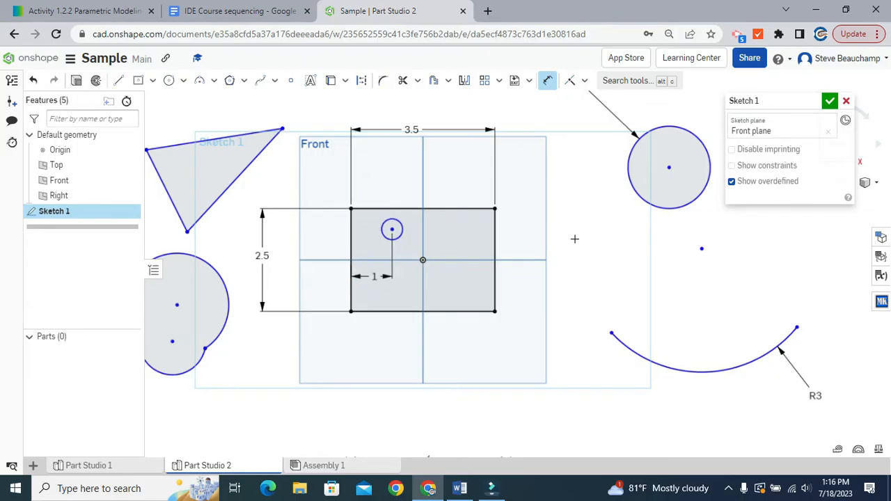
{"action": "key", "text": "Escape"}
Dimension the triangle's upper edge, accepting its drawn length, and leave the Dimension tool
{"action": "scroll", "coordinate": [578, 287], "scroll_direction": "down", "scroll_amount": 1}
{"action": "left_click", "coordinate": [547, 81]}
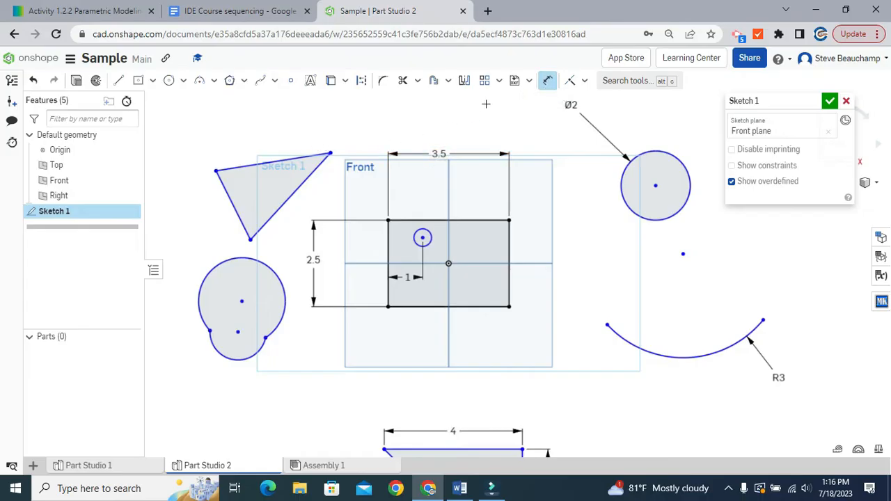
{"action": "left_click", "coordinate": [245, 169]}
{"action": "left_click", "coordinate": [256, 139]}
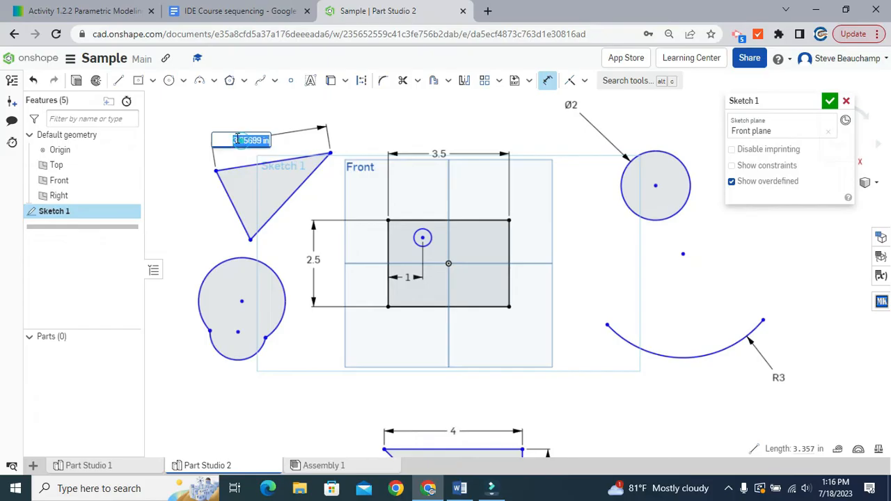
{"action": "key", "text": "Return"}
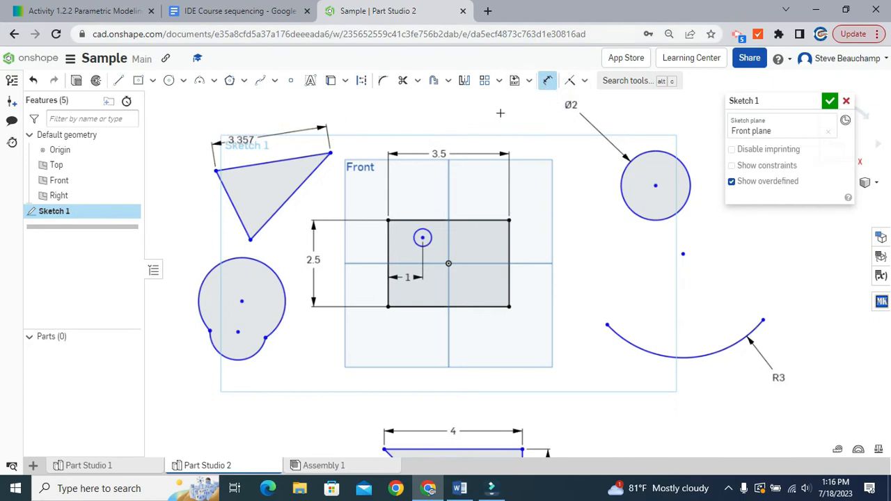
{"action": "left_click", "coordinate": [548, 81]}
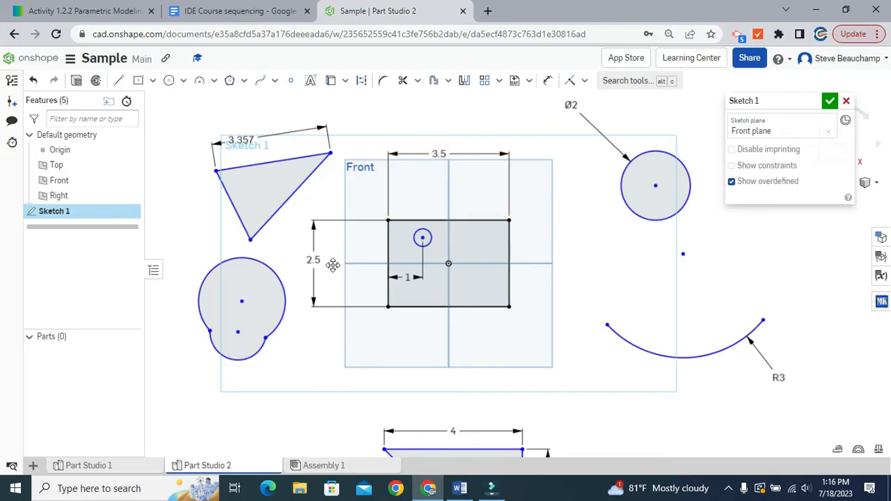
Switch to Part Studio 1, view it from the front and open Sketch 1 for editing
{"action": "scroll", "coordinate": [578, 411], "scroll_direction": "down", "scroll_amount": 3}
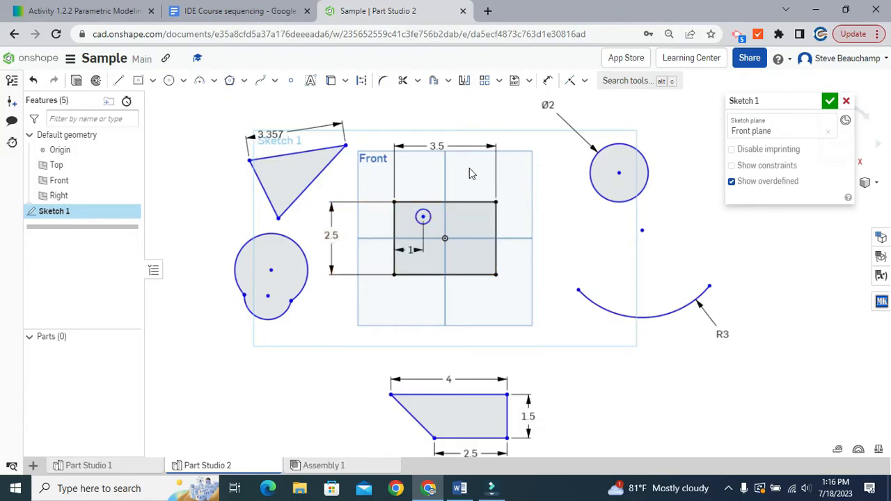
{"action": "scroll", "coordinate": [446, 170], "scroll_direction": "down", "scroll_amount": 1}
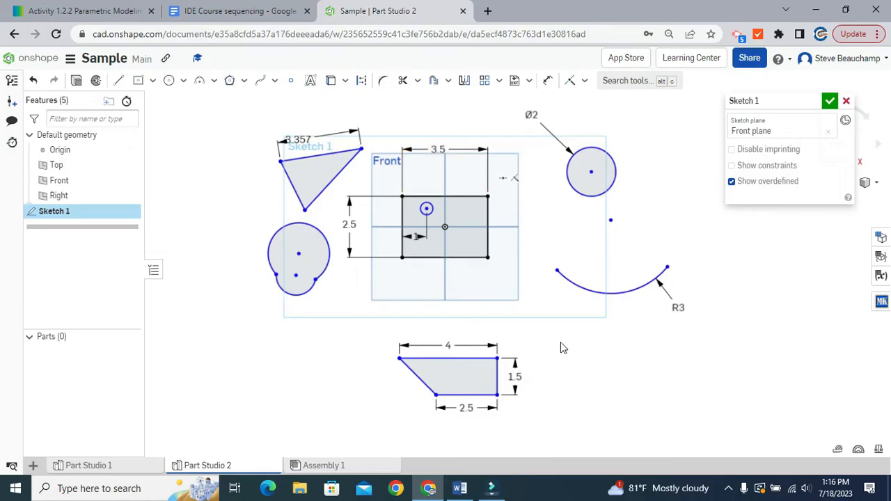
{"action": "mouse_move", "coordinate": [605, 351]}
{"action": "middle_mouse_down"}
{"action": "mouse_move", "coordinate": [583, 358]}
{"action": "mouse_move", "coordinate": [586, 348]}
{"action": "mouse_move", "coordinate": [581, 359]}
{"action": "middle_mouse_up"}
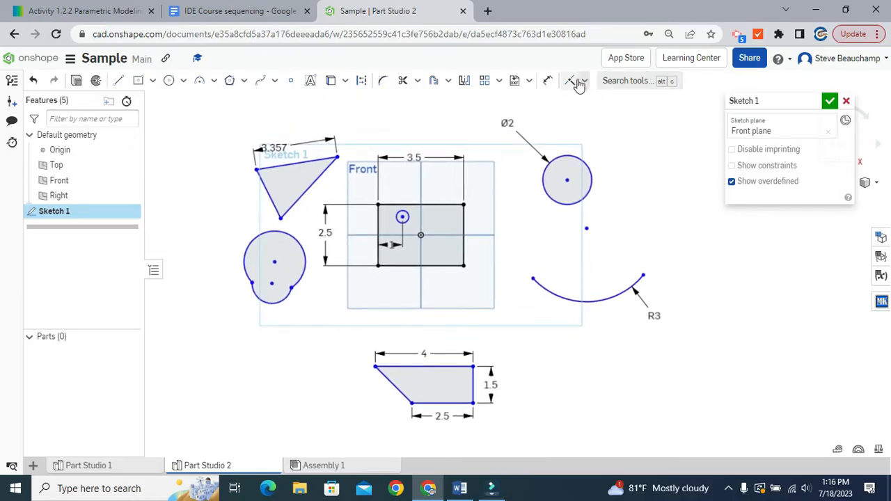
{"action": "left_click", "coordinate": [96, 465]}
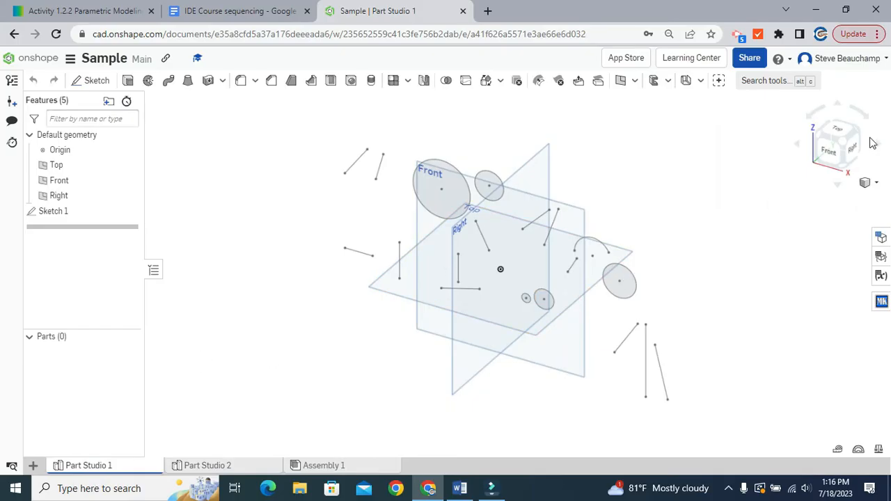
{"action": "left_click", "coordinate": [829, 150]}
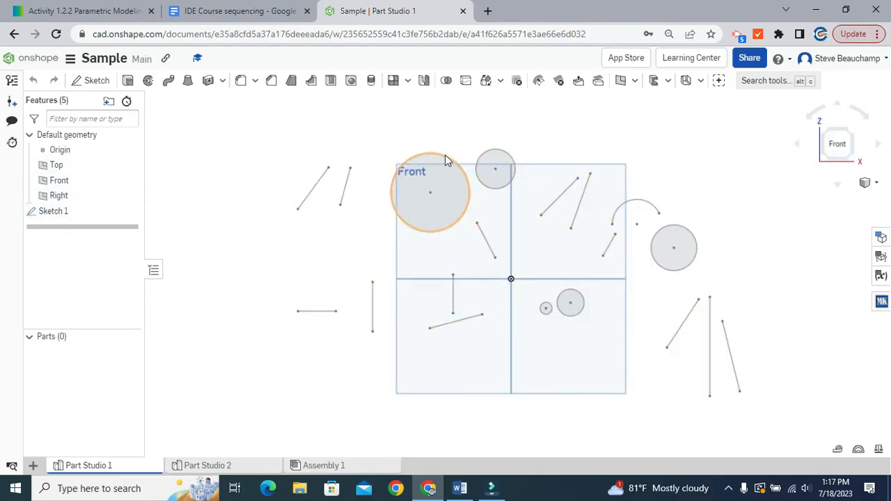
{"action": "double_click", "coordinate": [51, 213]}
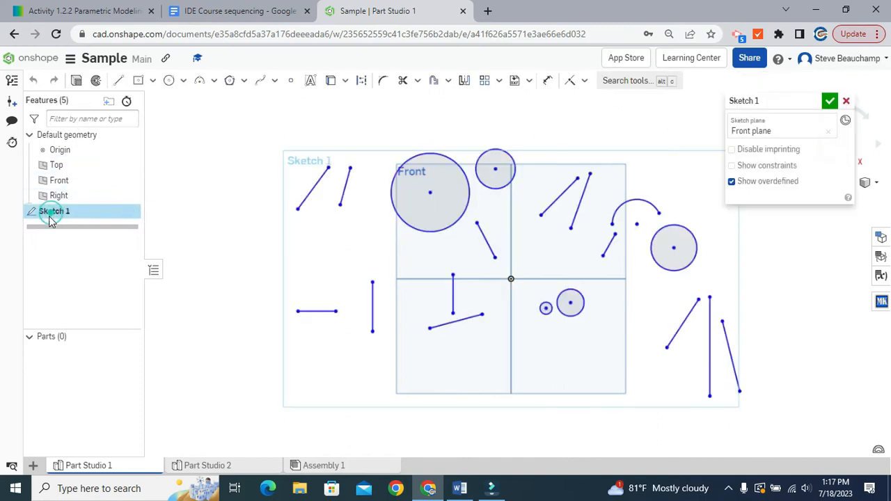
{"action": "mouse_move", "coordinate": [621, 351]}
{"action": "middle_mouse_down"}
{"action": "mouse_move", "coordinate": [549, 342]}
{"action": "mouse_move", "coordinate": [538, 331]}
{"action": "middle_mouse_up"}
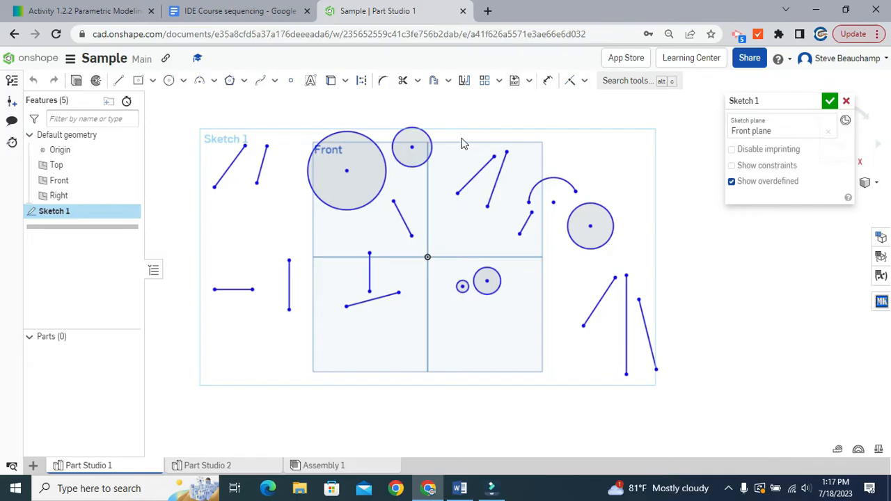
Make the upper endpoints of the two lines at the sketch's upper left coincident
{"action": "left_click", "coordinate": [583, 81]}
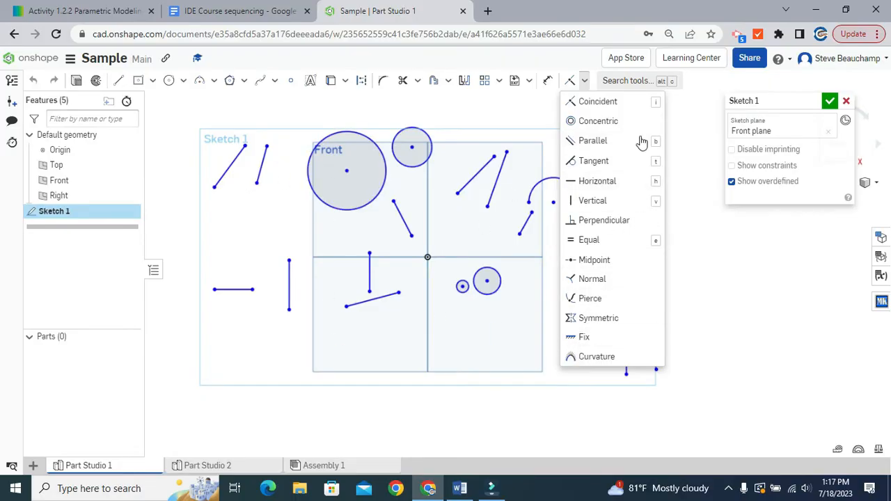
{"action": "left_click", "coordinate": [603, 105]}
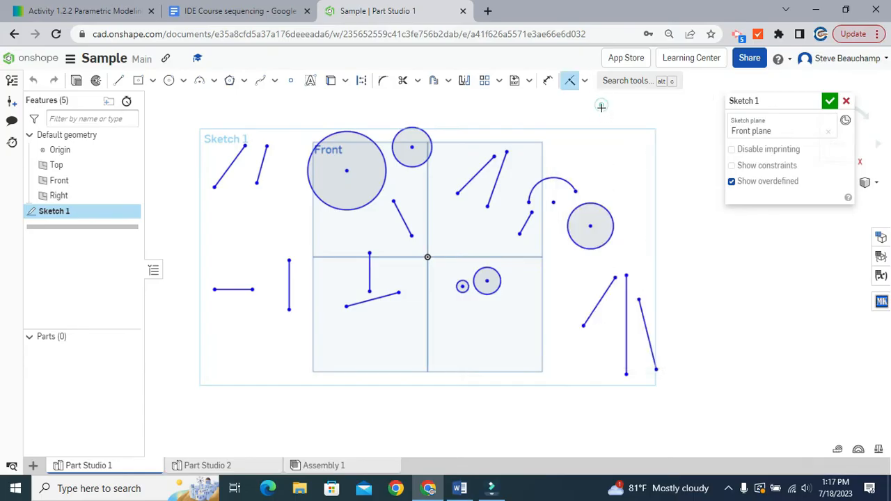
{"action": "left_click", "coordinate": [245, 147]}
{"action": "left_click", "coordinate": [267, 146]}
Make the medium circle near the plane's upper edge concentric with the large circle beside it
{"action": "left_click", "coordinate": [585, 82]}
{"action": "left_click", "coordinate": [591, 119]}
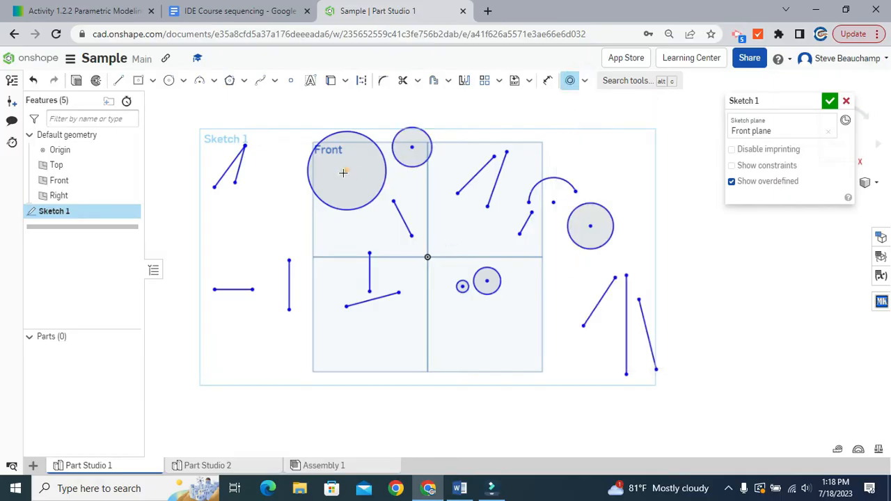
{"action": "left_click", "coordinate": [399, 165]}
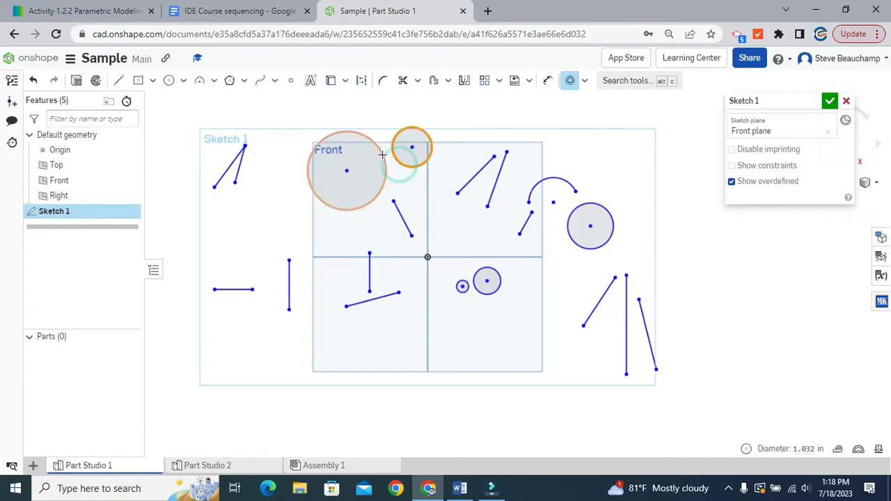
{"action": "left_click", "coordinate": [385, 170]}
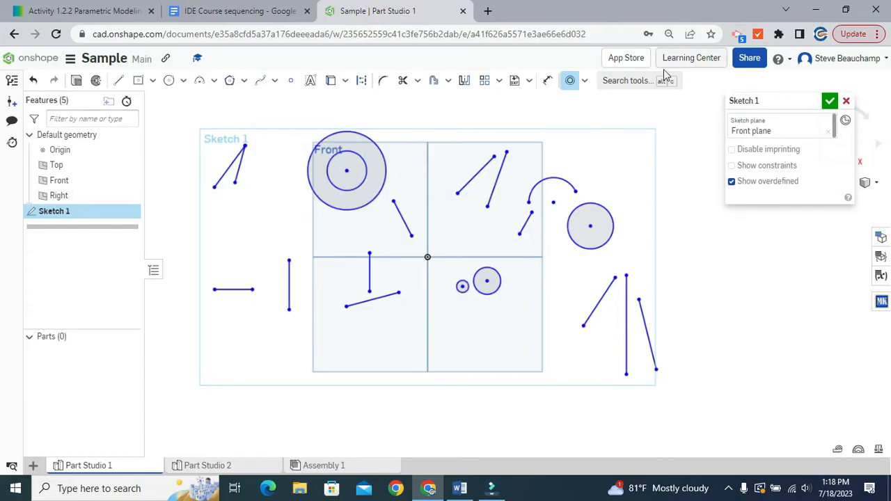
Make the two slanted lines in the upper-right part of the Front plane parallel
{"action": "left_click", "coordinate": [585, 81]}
{"action": "left_click", "coordinate": [593, 142]}
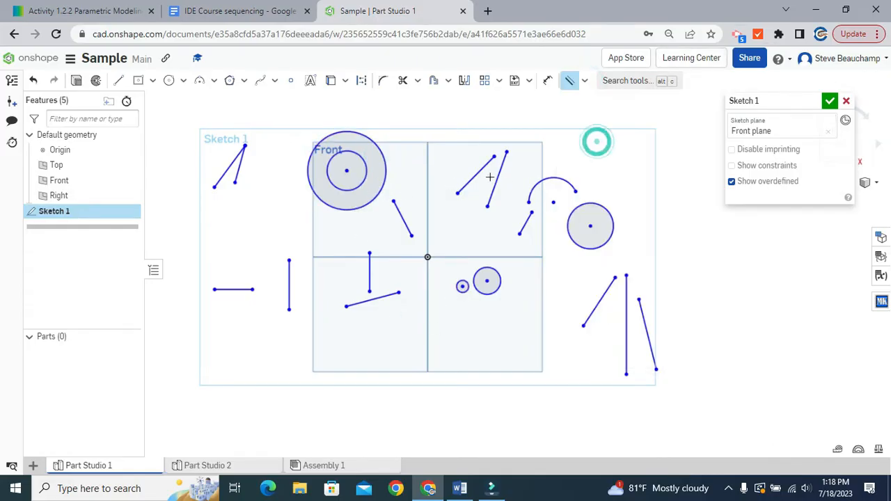
{"action": "left_click", "coordinate": [476, 175]}
{"action": "left_click", "coordinate": [497, 179]}
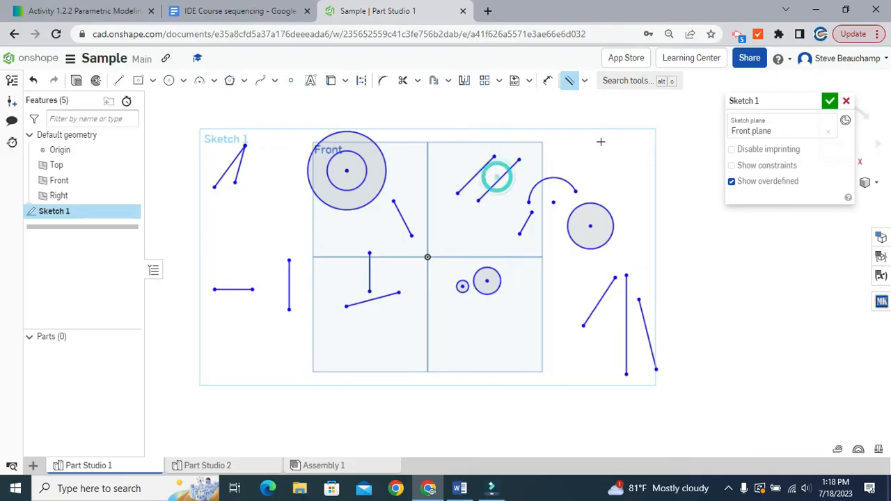
Make the arc beside the Front plane's right edge tangent to the short slanted line next to it
{"action": "left_click", "coordinate": [585, 81]}
{"action": "left_click", "coordinate": [592, 162]}
{"action": "middle_click_drag", "start_coordinate": [641, 222], "coordinate": [591, 160]}
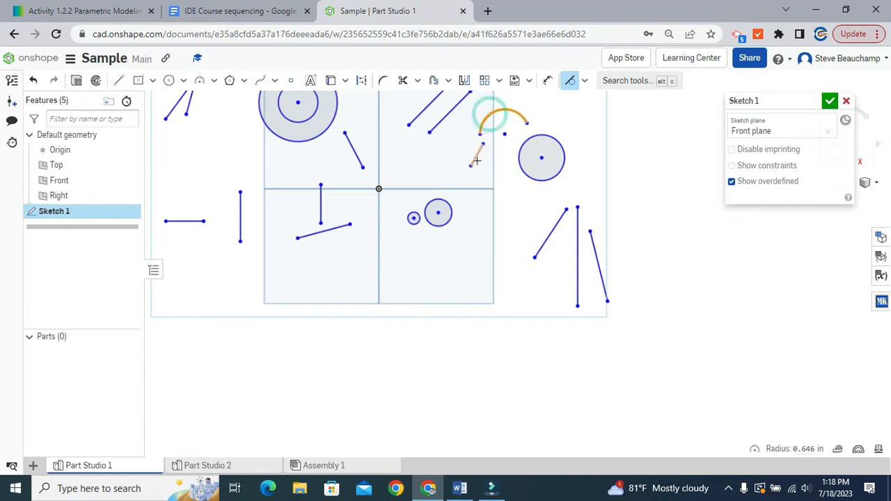
{"action": "left_click", "coordinate": [537, 128]}
{"action": "scroll", "coordinate": [485, 141], "scroll_direction": "up", "scroll_amount": 3}
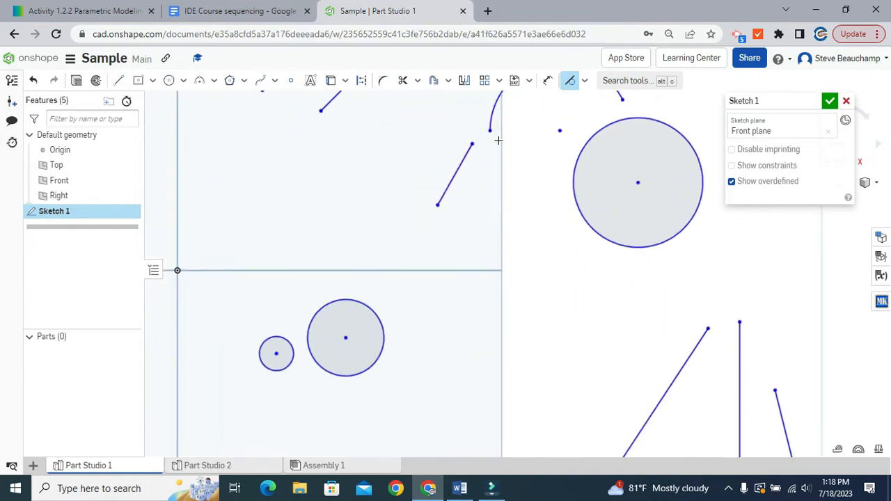
Make the upper endpoint of the short slanted line coincident with the adjacent arc's left endpoint
{"action": "left_click", "coordinate": [584, 80]}
{"action": "left_click", "coordinate": [591, 159]}
{"action": "scroll", "coordinate": [478, 198], "scroll_direction": "down", "scroll_amount": 1}
{"action": "left_click", "coordinate": [493, 129]}
{"action": "left_click", "coordinate": [495, 125]}
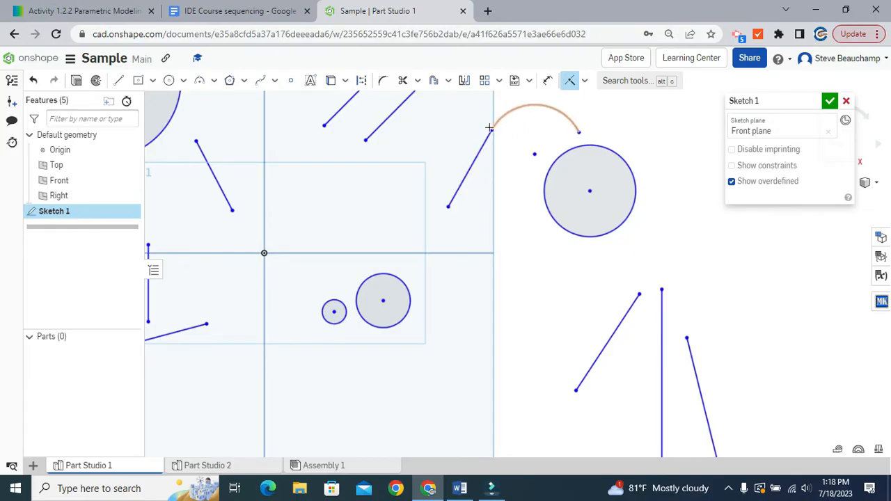
{"action": "scroll", "coordinate": [492, 177], "scroll_direction": "down", "scroll_amount": 3}
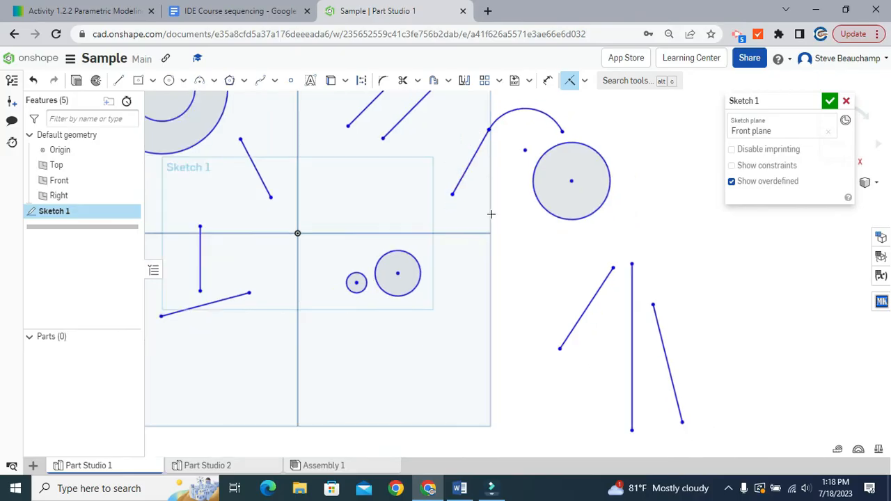
Draw a horizontal line about 2.1 in long just below the circle outside the Front plane's right edge
{"action": "left_click", "coordinate": [120, 82]}
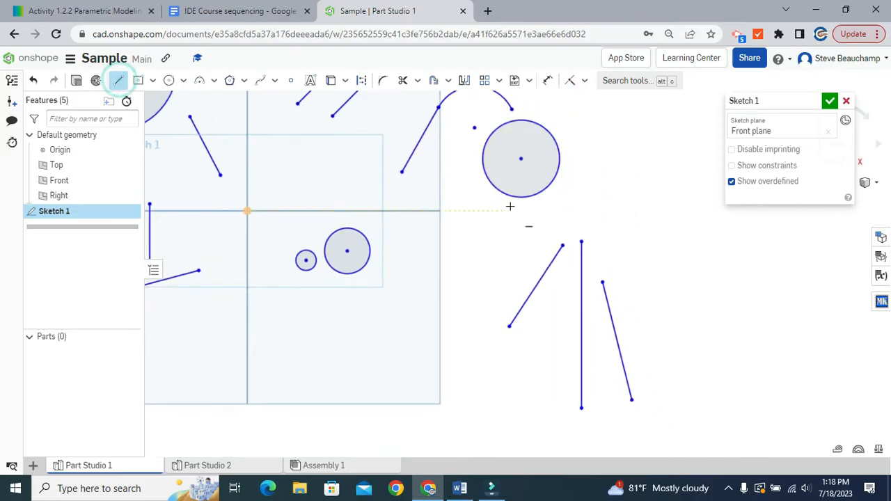
{"action": "left_click", "coordinate": [458, 205]}
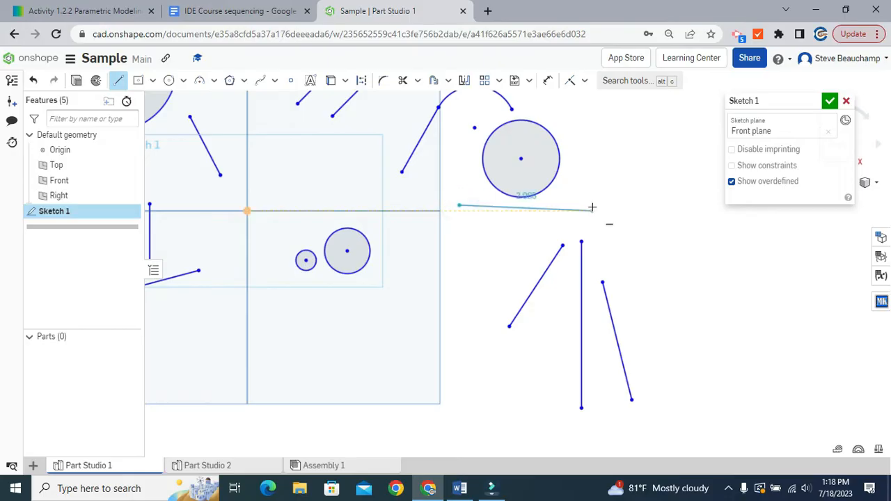
{"action": "left_click", "coordinate": [593, 206]}
{"action": "key", "text": "Escape"}
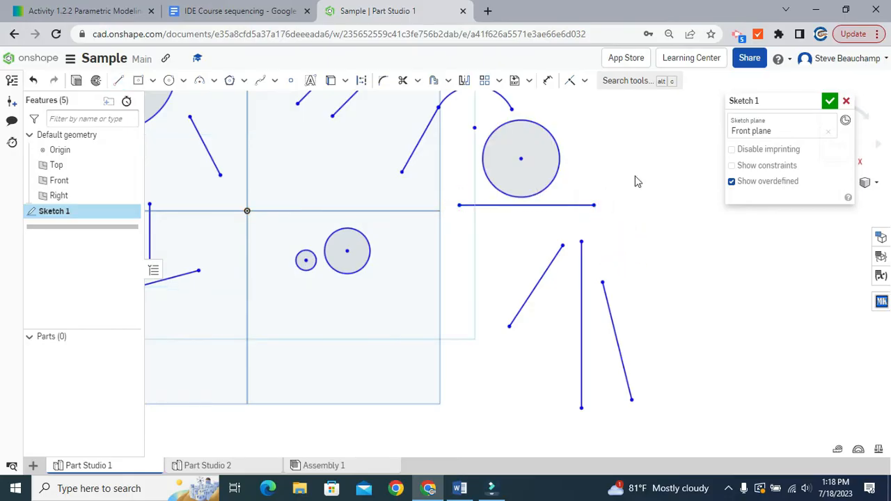
Make the circle tangent to the horizontal line below it, and make the two smaller circles near the origin tangent to each other
{"action": "left_click", "coordinate": [584, 81]}
{"action": "left_click", "coordinate": [593, 161]}
{"action": "left_click", "coordinate": [557, 171]}
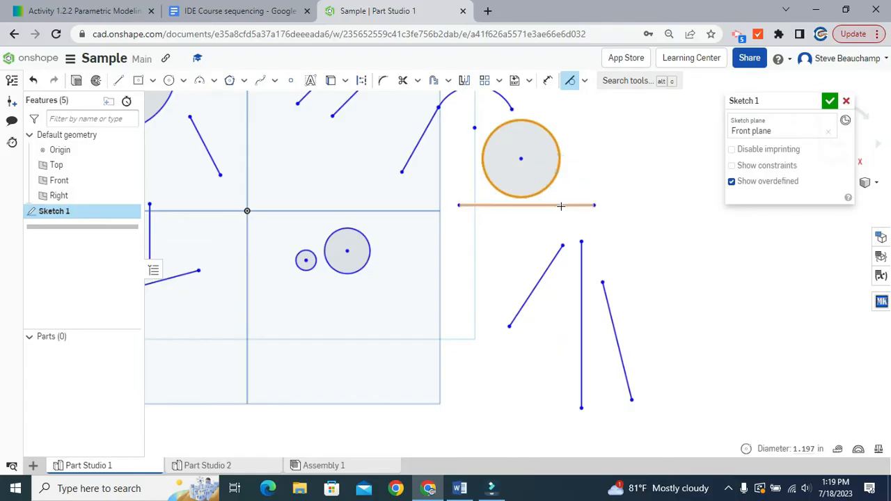
{"action": "left_click", "coordinate": [560, 206]}
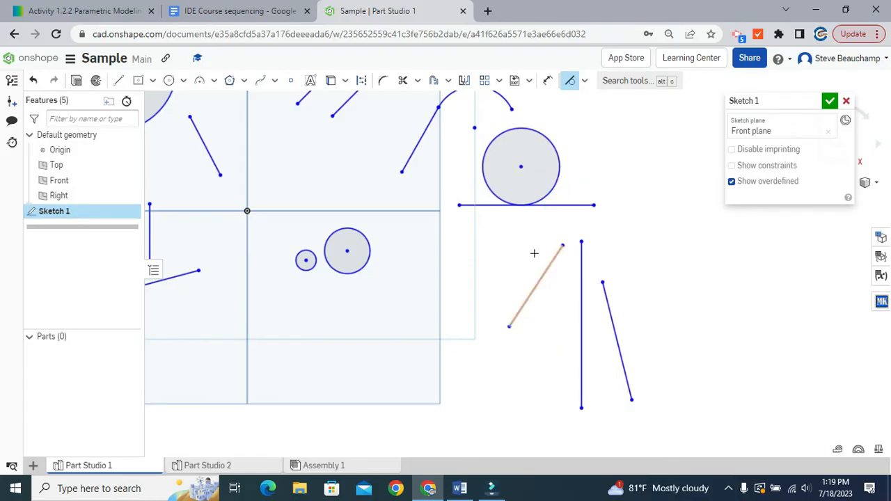
{"action": "left_click", "coordinate": [328, 261]}
{"action": "left_click", "coordinate": [314, 264]}
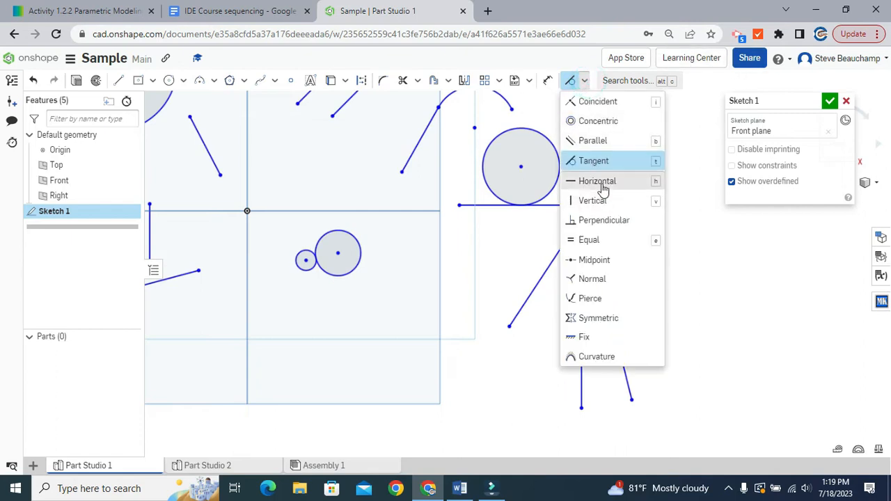
Make the slanted line in the lower-left part of the Front plane horizontal
{"action": "left_click", "coordinate": [591, 181]}
{"action": "mouse_move", "coordinate": [688, 295]}
{"action": "middle_mouse_down"}
{"action": "mouse_move", "coordinate": [756, 233]}
{"action": "mouse_move", "coordinate": [772, 249]}
{"action": "middle_mouse_up"}
{"action": "middle_click_drag", "start_coordinate": [311, 273], "coordinate": [458, 289]}
{"action": "middle_click_drag", "start_coordinate": [329, 299], "coordinate": [385, 285]}
{"action": "left_click", "coordinate": [449, 229]}
{"action": "mouse_move", "coordinate": [561, 334]}
{"action": "middle_mouse_down"}
{"action": "mouse_move", "coordinate": [447, 340]}
{"action": "mouse_move", "coordinate": [420, 328]}
{"action": "middle_mouse_up"}
Move the lower endpoint of the short vertical line above that horizontal line so the short line slants
{"action": "left_click", "coordinate": [587, 81]}
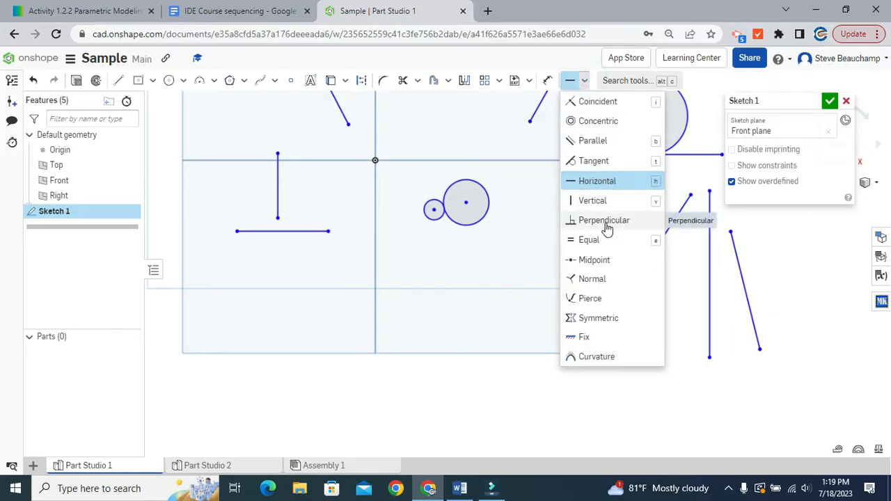
{"action": "key", "text": "Escape"}
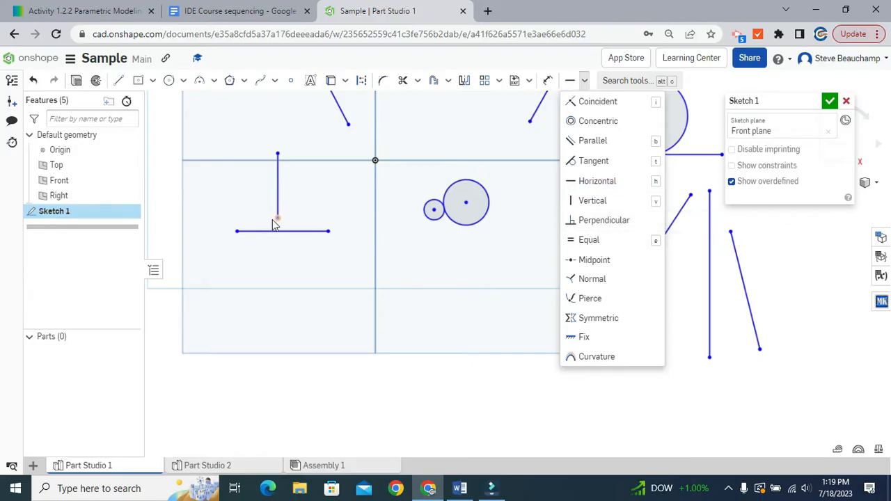
{"action": "left_click_drag", "start_coordinate": [279, 218], "coordinate": [262, 208]}
{"action": "left_click", "coordinate": [478, 364]}
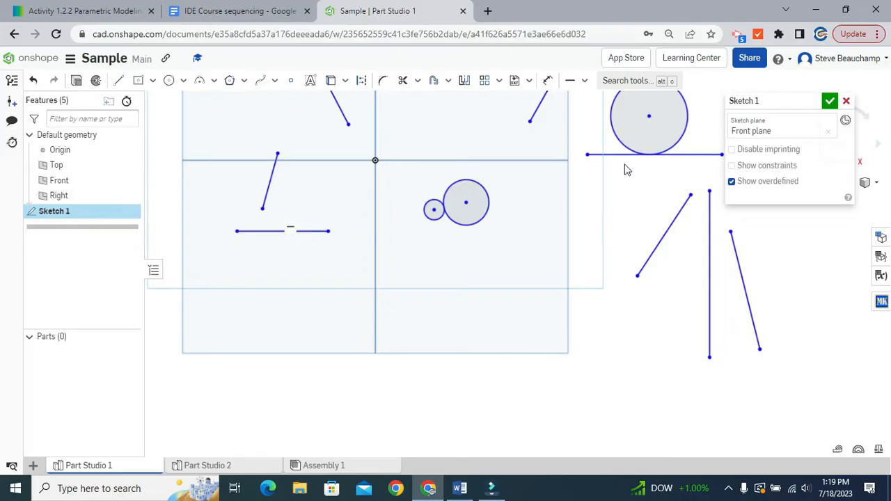
Make the short slanted line perpendicular to the horizontal line below it
{"action": "left_click", "coordinate": [585, 80]}
{"action": "left_click", "coordinate": [593, 222]}
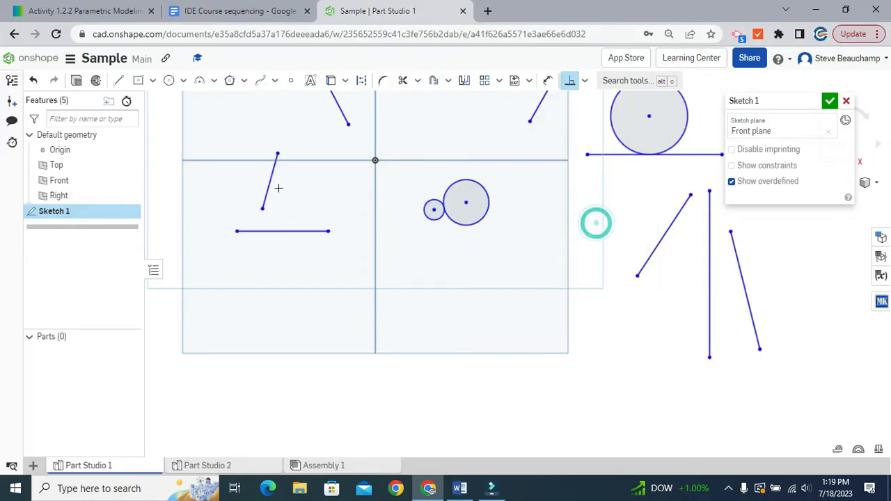
{"action": "left_click", "coordinate": [270, 201]}
{"action": "left_click", "coordinate": [271, 232]}
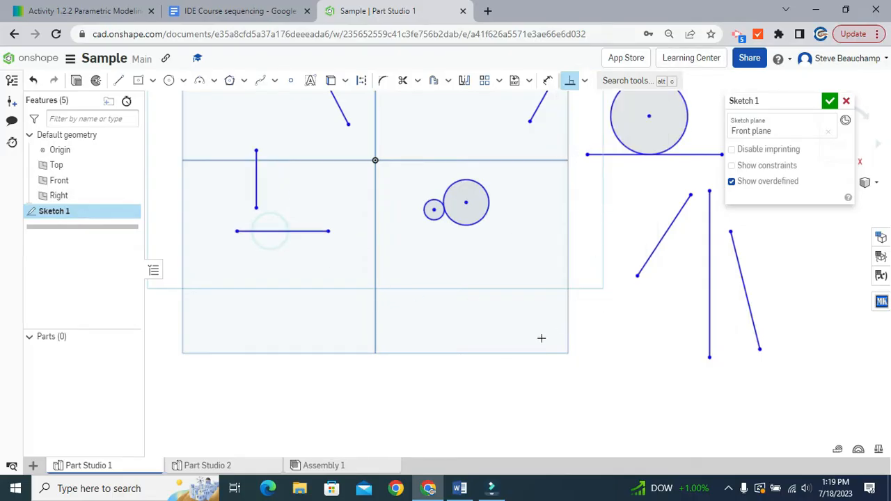
Make the two tangent circles in the lower-right part of the Front plane equal in size
{"action": "left_click", "coordinate": [586, 81]}
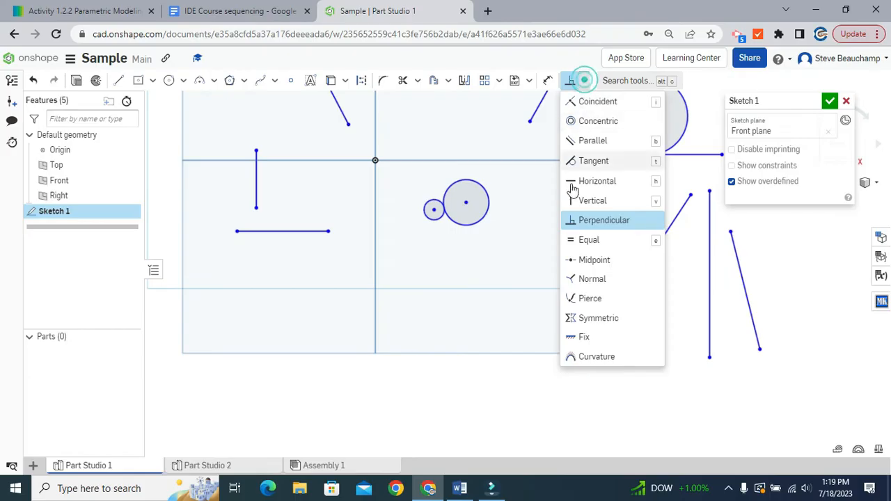
{"action": "left_click", "coordinate": [595, 241]}
{"action": "left_click", "coordinate": [488, 207]}
{"action": "left_click", "coordinate": [439, 214]}
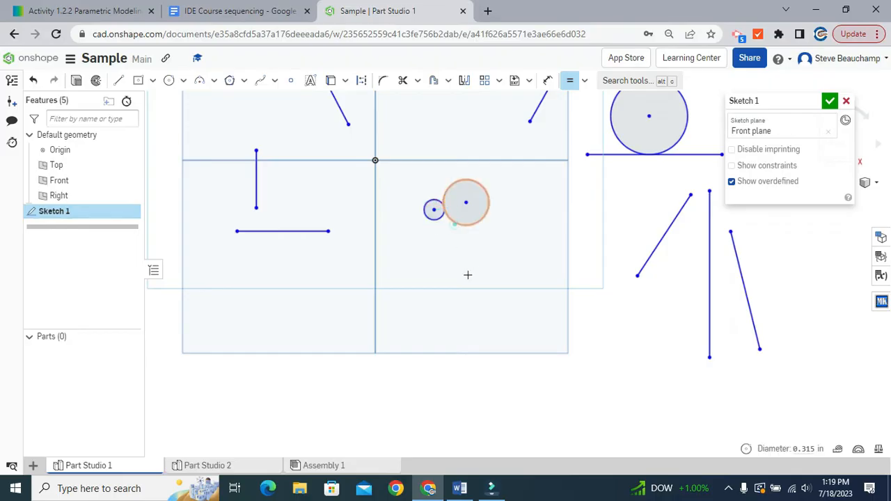
{"action": "scroll", "coordinate": [589, 251], "scroll_direction": "down", "scroll_amount": 2}
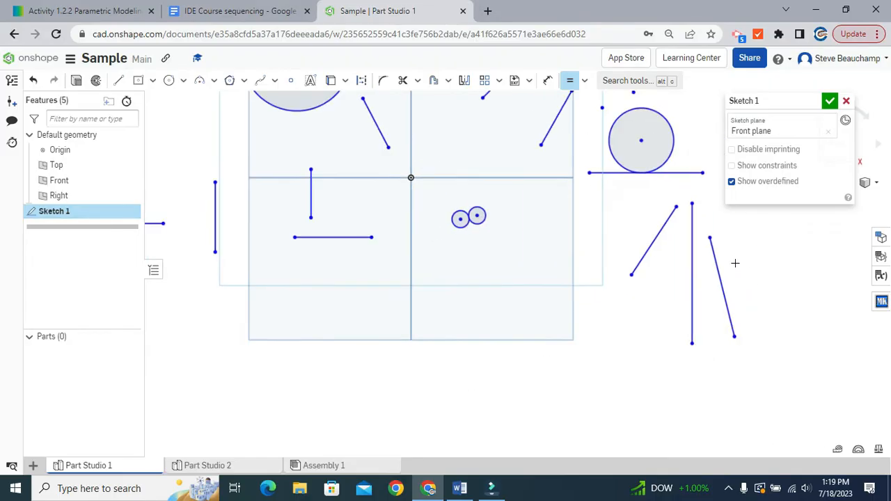
Constrain the lower endpoint of the short vertical line to the midpoint of the horizontal line beneath it
{"action": "left_click", "coordinate": [586, 80]}
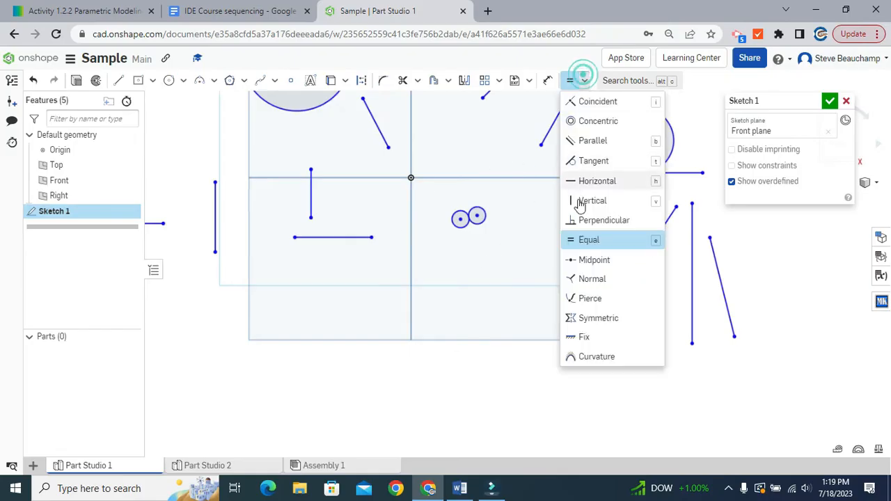
{"action": "left_click", "coordinate": [607, 261]}
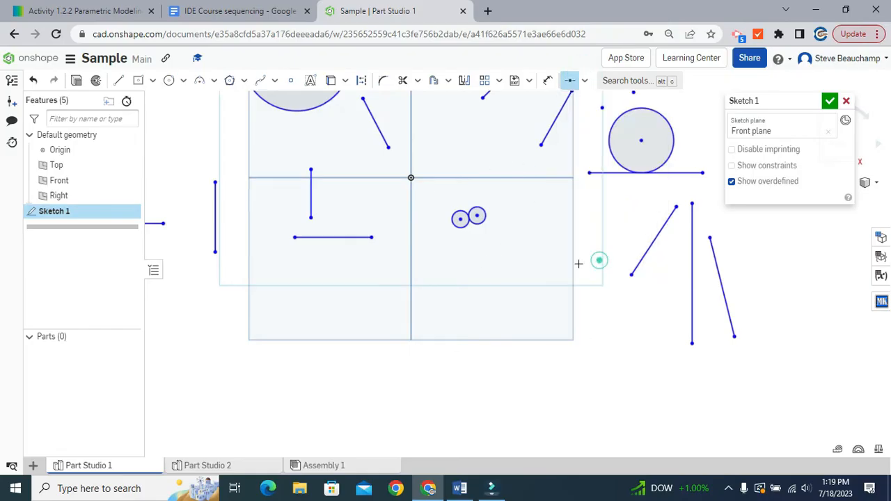
{"action": "left_click", "coordinate": [311, 219]}
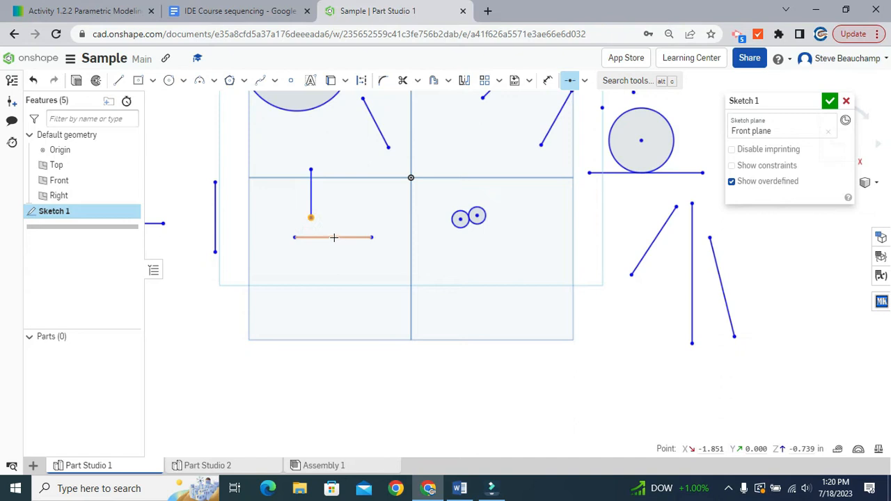
{"action": "left_click", "coordinate": [333, 237]}
{"action": "left_click", "coordinate": [584, 81]}
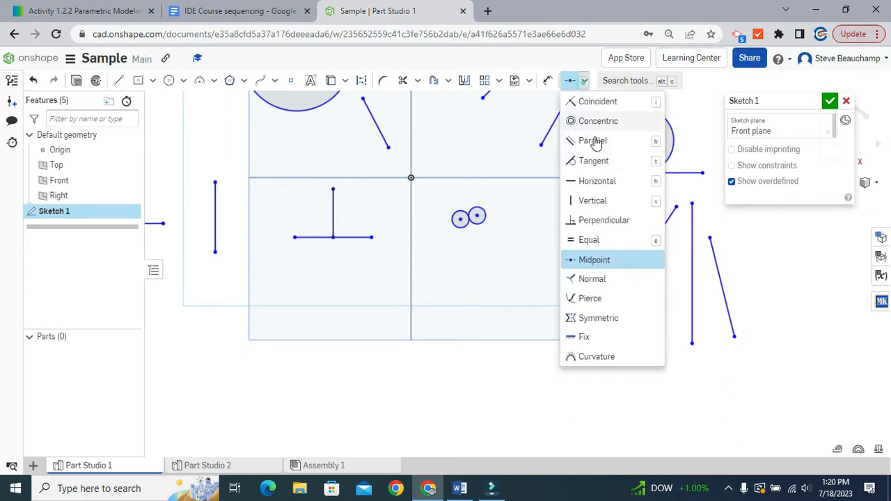
{"action": "left_click", "coordinate": [608, 281]}
{"action": "scroll", "coordinate": [468, 274], "scroll_direction": "down", "scroll_amount": 1}
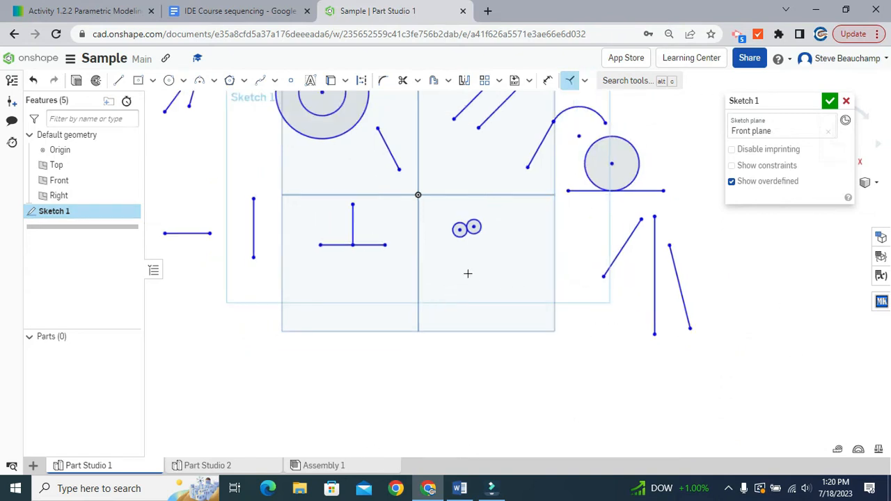
{"action": "left_click", "coordinate": [585, 80]}
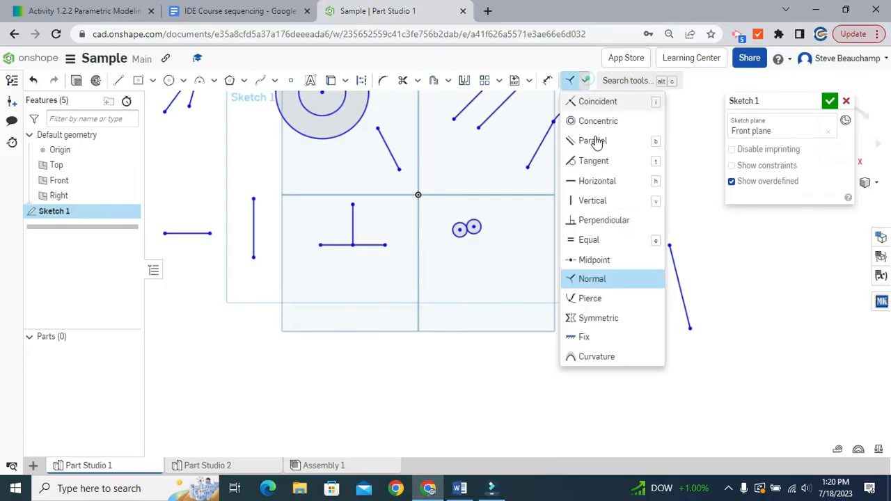
{"action": "left_click", "coordinate": [603, 328]}
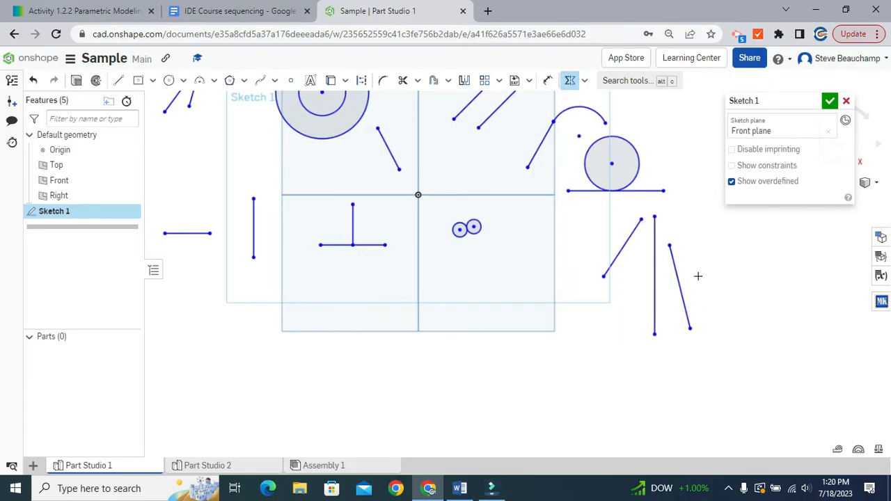
{"action": "middle_click_drag", "start_coordinate": [705, 277], "coordinate": [668, 273]}
{"action": "left_click", "coordinate": [617, 213]}
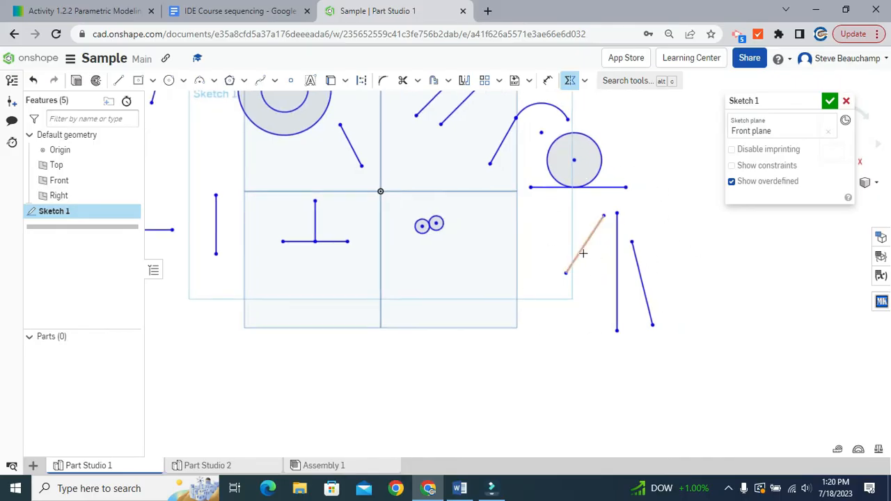
Make the upper endpoints of the three lines at the sketch's lower right coincident
{"action": "left_click", "coordinate": [584, 82]}
{"action": "left_click", "coordinate": [594, 99]}
{"action": "left_click", "coordinate": [617, 214]}
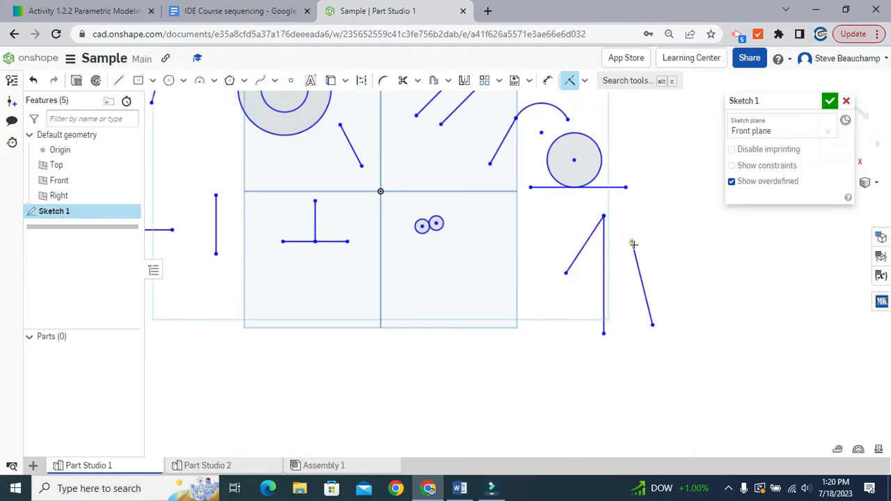
{"action": "left_click", "coordinate": [633, 242]}
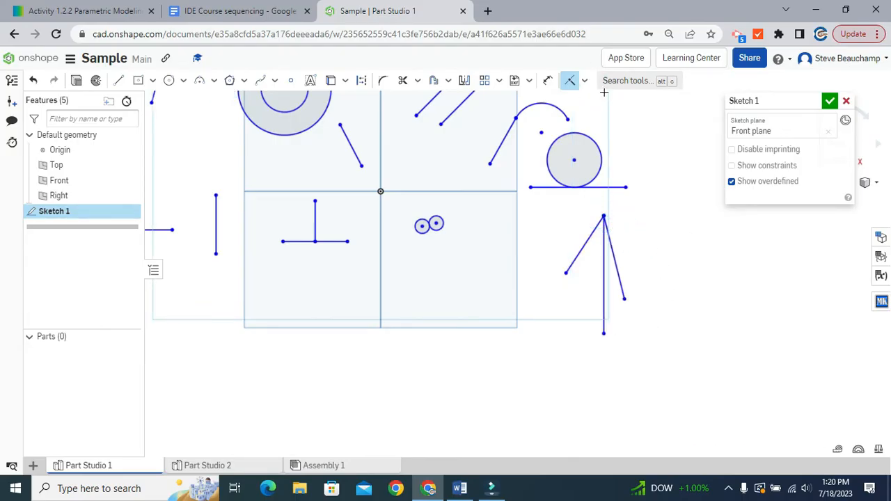
Make the two slanted lines at the lower right symmetric about the vertical line between them
{"action": "left_click", "coordinate": [586, 81]}
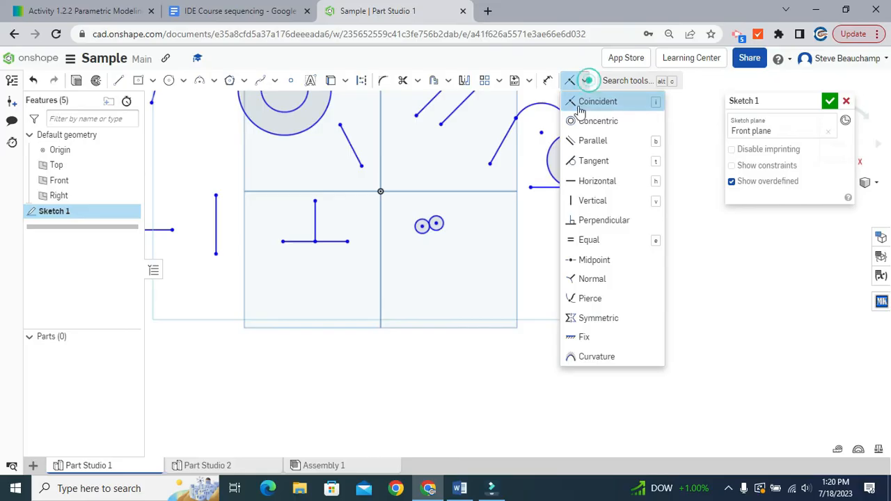
{"action": "left_click", "coordinate": [610, 315]}
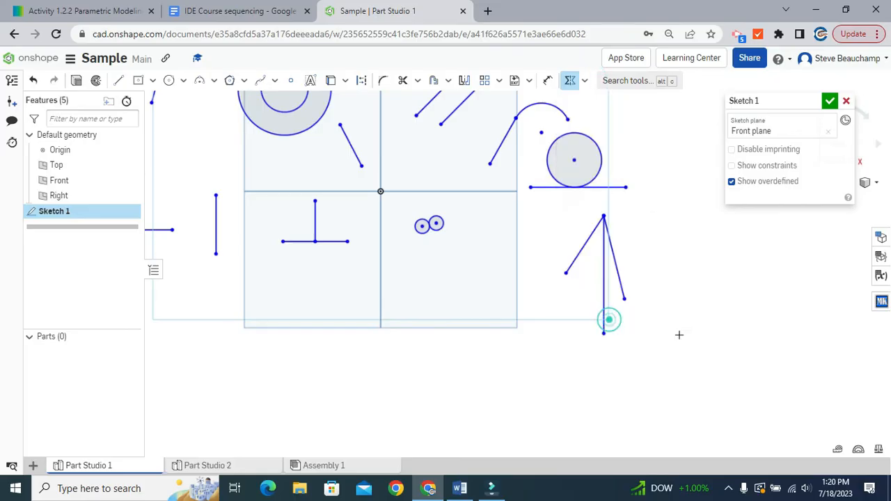
{"action": "left_click", "coordinate": [581, 248]}
{"action": "left_click", "coordinate": [618, 273]}
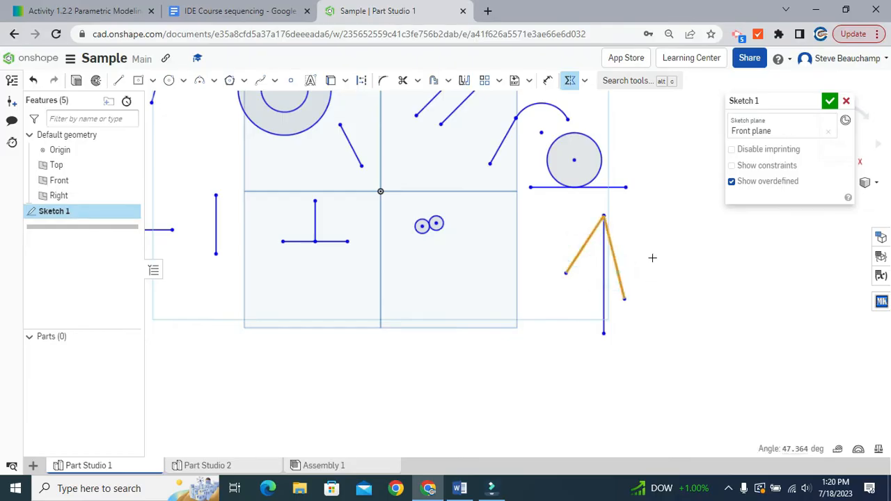
{"action": "left_click", "coordinate": [605, 284]}
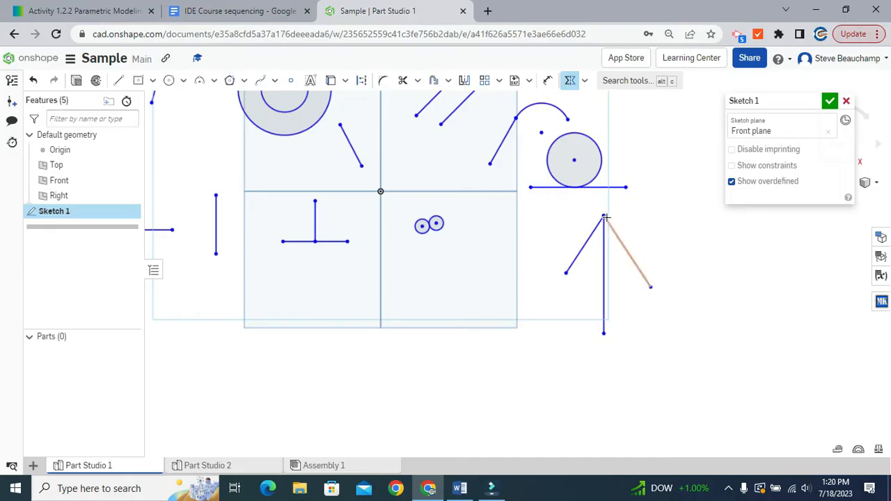
Make the two symmetric slanted lines at the lower right equal in length
{"action": "left_click", "coordinate": [585, 81]}
{"action": "left_click", "coordinate": [597, 242]}
{"action": "left_click", "coordinate": [640, 268]}
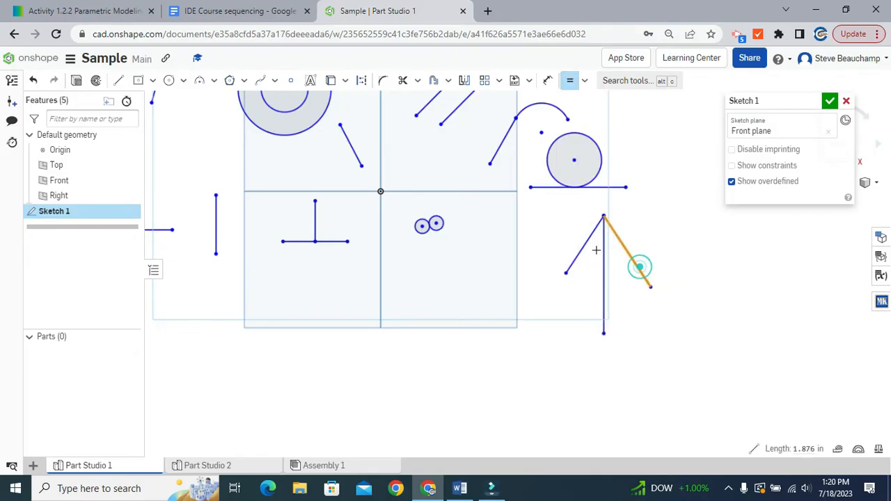
{"action": "left_click", "coordinate": [584, 249]}
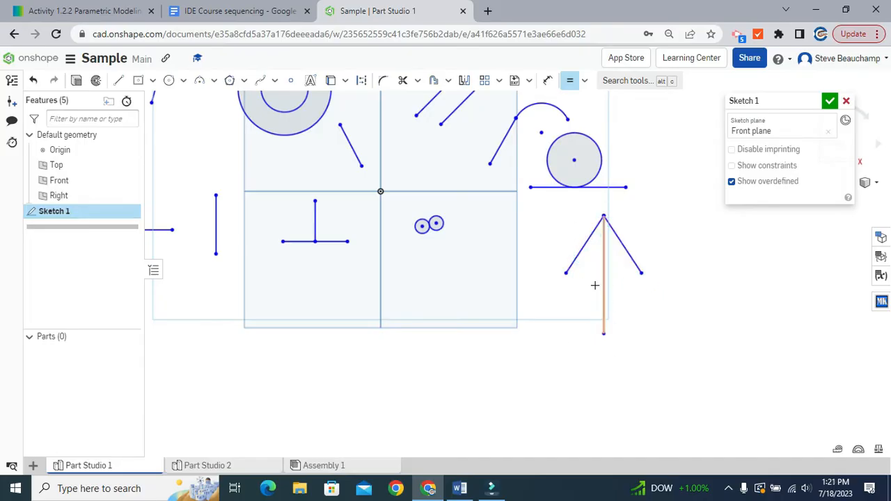
{"action": "scroll", "coordinate": [453, 230], "scroll_direction": "down", "scroll_amount": 3}
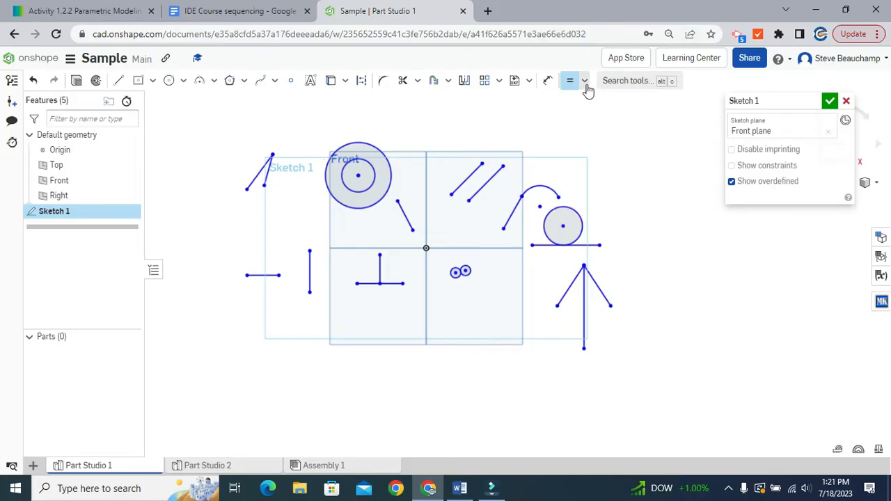
Sketch a separate horizontal line about 2.15 in long below the Front plane's outline
{"action": "mouse_move", "coordinate": [673, 298]}
{"action": "middle_mouse_down"}
{"action": "mouse_move", "coordinate": [653, 272]}
{"action": "mouse_move", "coordinate": [619, 255]}
{"action": "middle_mouse_up"}
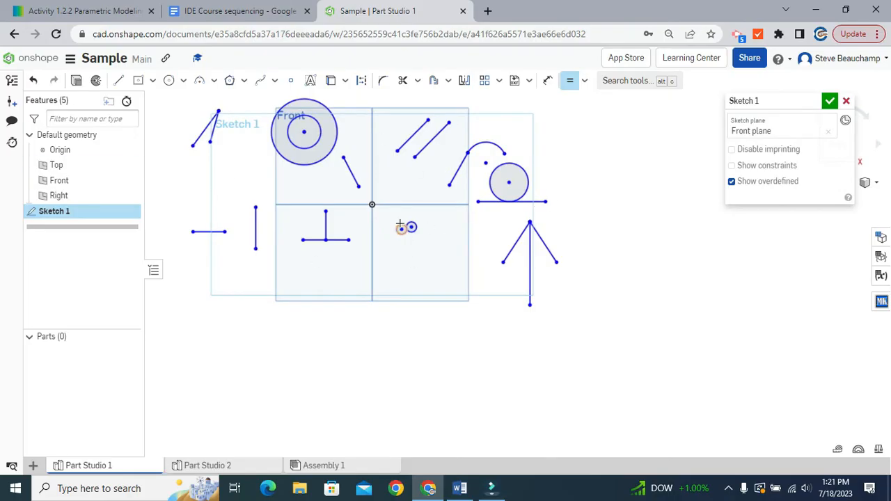
{"action": "scroll", "coordinate": [362, 209], "scroll_direction": "up", "scroll_amount": 3}
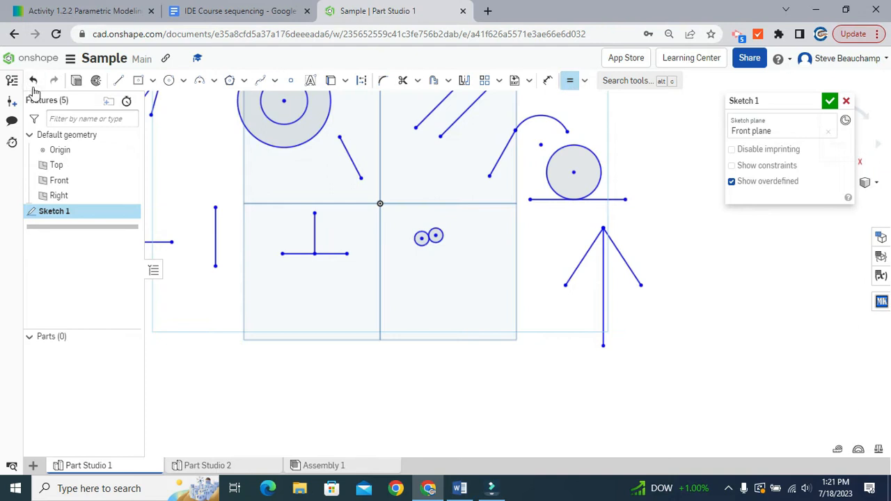
{"action": "left_click", "coordinate": [119, 82]}
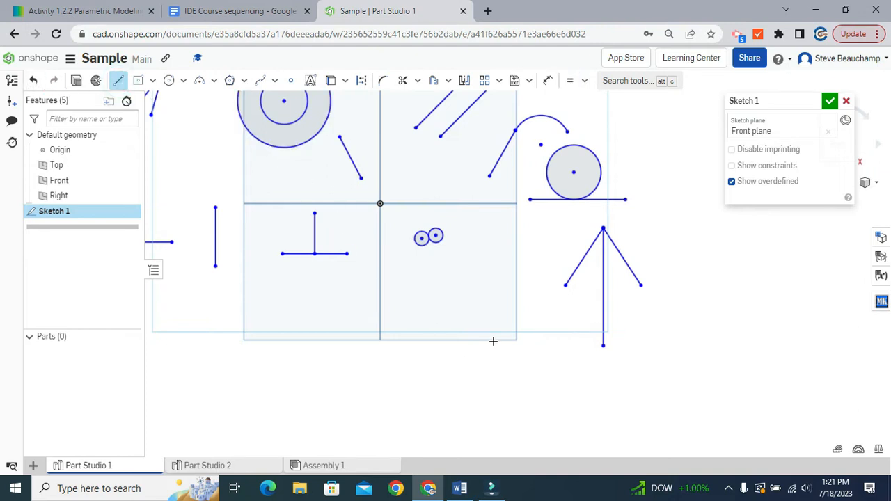
{"action": "left_click", "coordinate": [415, 382]}
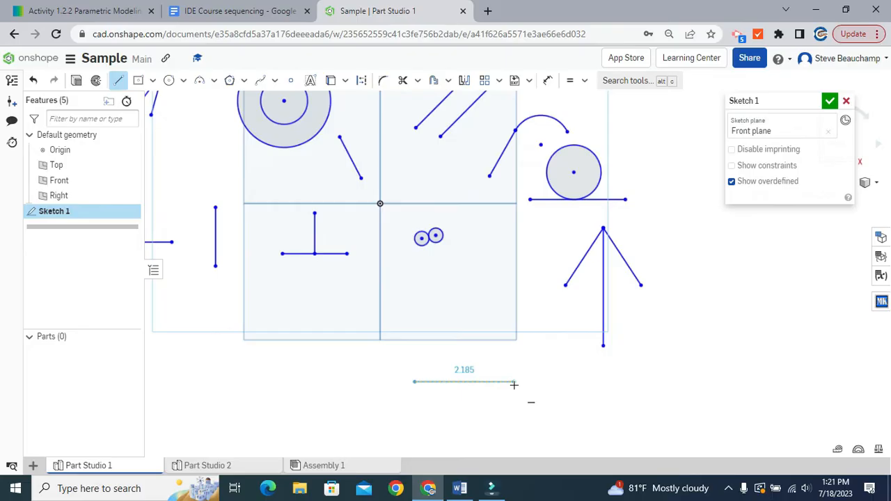
{"action": "left_click", "coordinate": [513, 383]}
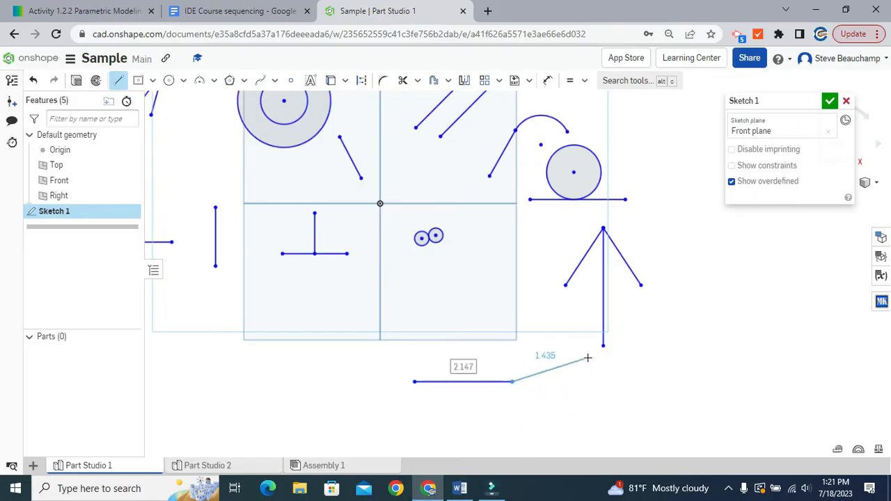
{"action": "key", "text": "Escape"}
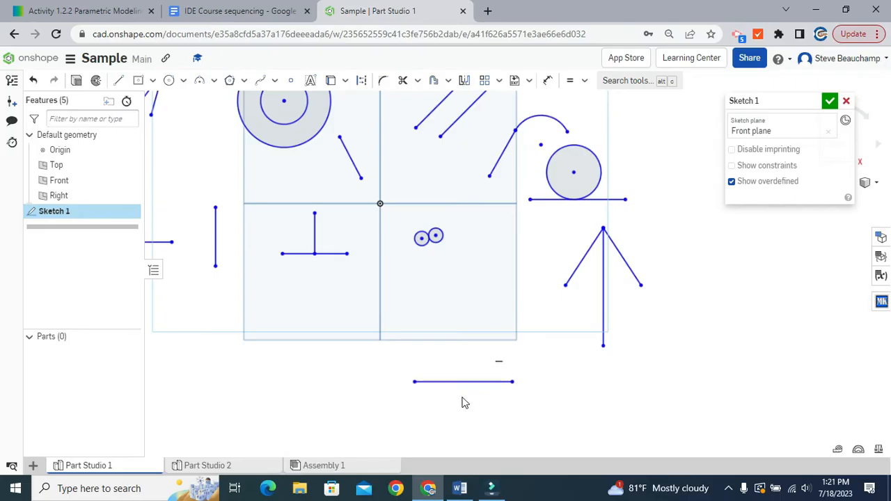
Remove the horizontal constraint of the line below the Front plane to tilt it by its endpoints, and delete the line
{"action": "mouse_move", "coordinate": [414, 384]}
{"action": "left_mouse_down"}
{"action": "mouse_move", "coordinate": [378, 358]}
{"action": "mouse_move", "coordinate": [278, 369]}
{"action": "mouse_move", "coordinate": [406, 384]}
{"action": "mouse_move", "coordinate": [300, 305]}
{"action": "left_mouse_up"}
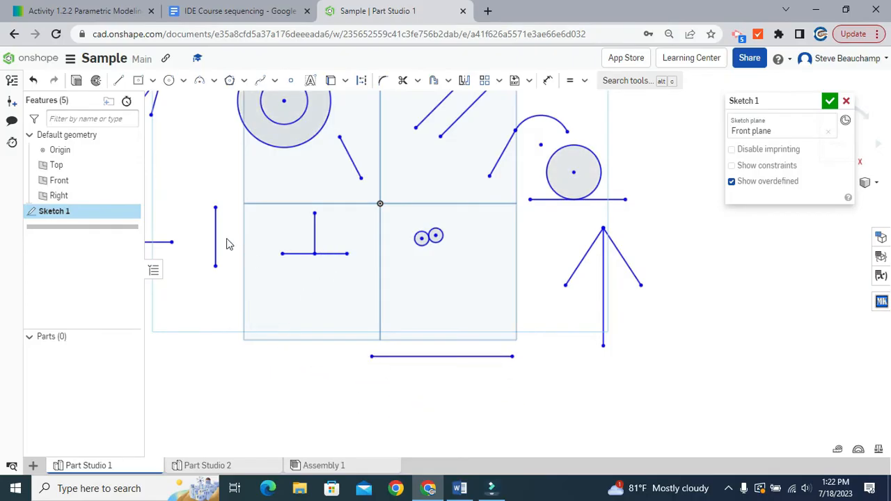
{"action": "mouse_move", "coordinate": [361, 179]}
{"action": "left_mouse_down"}
{"action": "mouse_move", "coordinate": [324, 197]}
{"action": "mouse_move", "coordinate": [408, 165]}
{"action": "mouse_move", "coordinate": [365, 222]}
{"action": "mouse_move", "coordinate": [304, 180]}
{"action": "mouse_move", "coordinate": [390, 172]}
{"action": "mouse_move", "coordinate": [412, 160]}
{"action": "mouse_move", "coordinate": [380, 188]}
{"action": "mouse_move", "coordinate": [309, 194]}
{"action": "mouse_move", "coordinate": [360, 176]}
{"action": "left_mouse_up"}
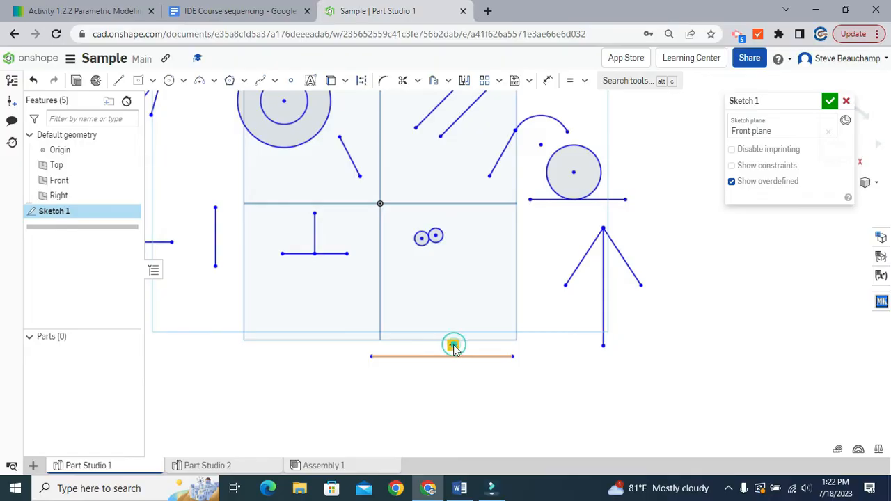
{"action": "mouse_move", "coordinate": [512, 357]}
{"action": "left_mouse_down"}
{"action": "mouse_move", "coordinate": [471, 417]}
{"action": "mouse_move", "coordinate": [499, 364]}
{"action": "left_mouse_up"}
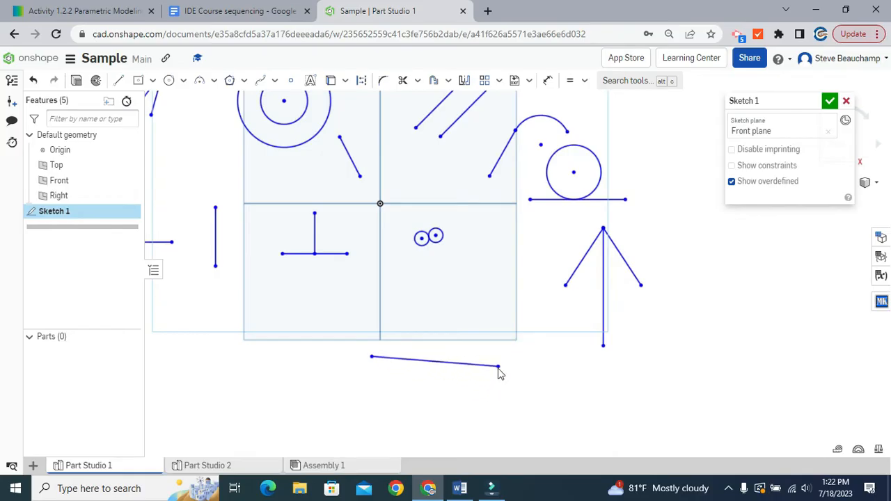
{"action": "left_click", "coordinate": [414, 360]}
{"action": "left_click", "coordinate": [436, 360]}
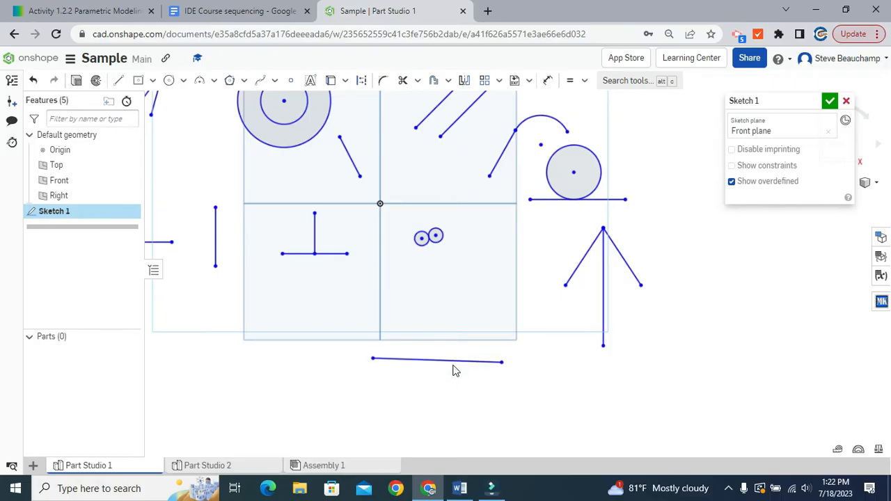
{"action": "left_click", "coordinate": [469, 361]}
{"action": "key", "text": "Delete"}
Sketch a slanted line about 1.63 in long, starting horizontally aligned with the origin and running down beside the two small circles
{"action": "left_click", "coordinate": [119, 80]}
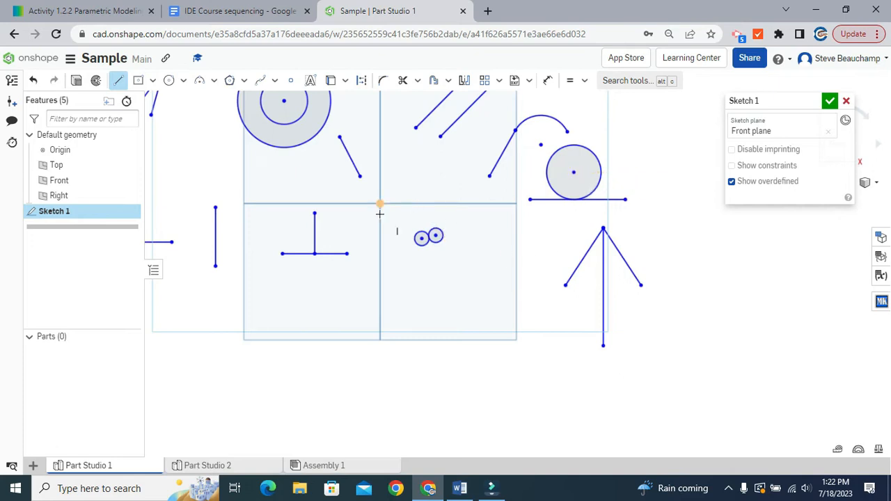
{"action": "left_click", "coordinate": [456, 204]}
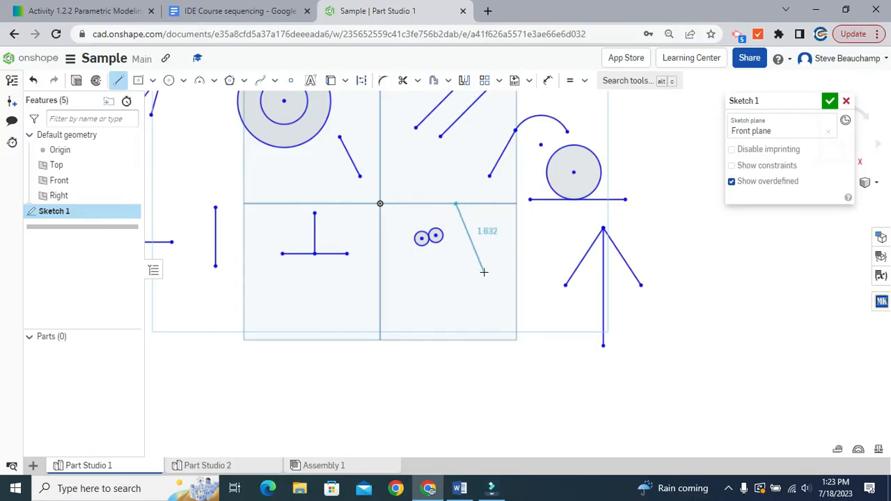
{"action": "key", "text": "Escape"}
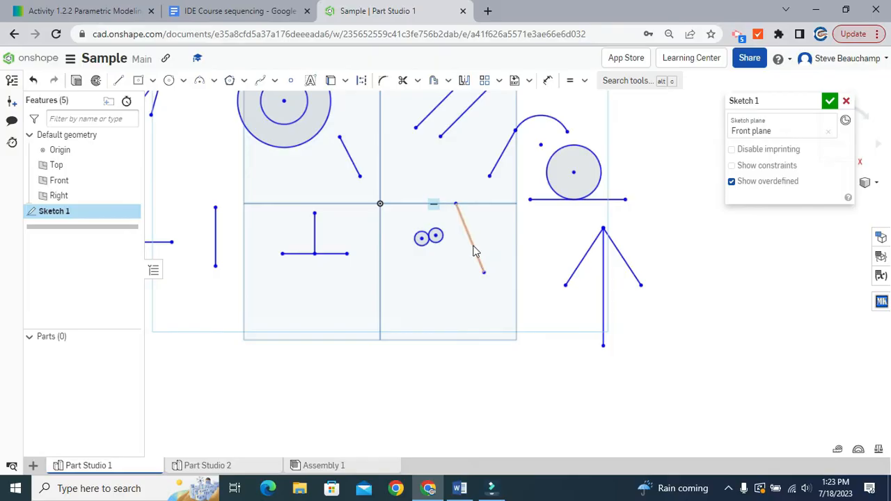
Move the slanted line and its lower endpoint to test its alignment with the origin, and delete the line
{"action": "left_click", "coordinate": [465, 227]}
{"action": "mouse_move", "coordinate": [483, 273]}
{"action": "left_mouse_down"}
{"action": "mouse_move", "coordinate": [430, 284]}
{"action": "mouse_move", "coordinate": [479, 286]}
{"action": "left_mouse_up"}
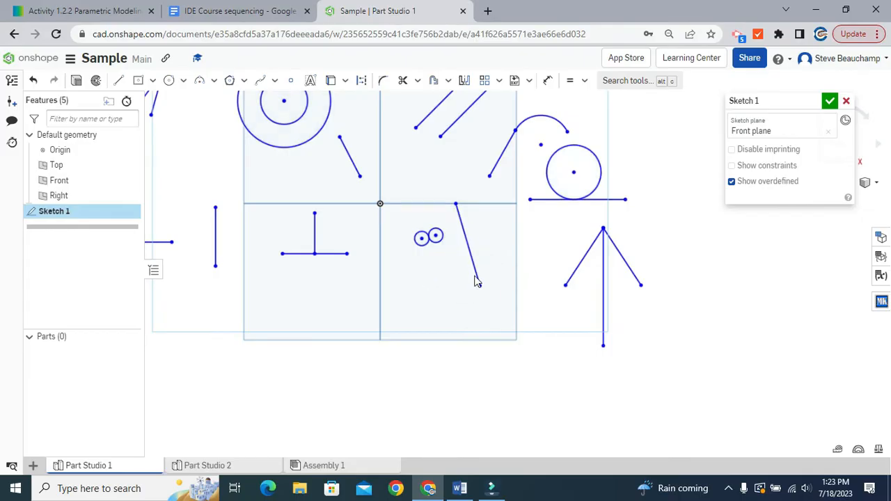
{"action": "mouse_move", "coordinate": [465, 235]}
{"action": "left_mouse_down"}
{"action": "mouse_move", "coordinate": [506, 239]}
{"action": "mouse_move", "coordinate": [456, 224]}
{"action": "mouse_move", "coordinate": [469, 239]}
{"action": "mouse_move", "coordinate": [468, 211]}
{"action": "left_mouse_up"}
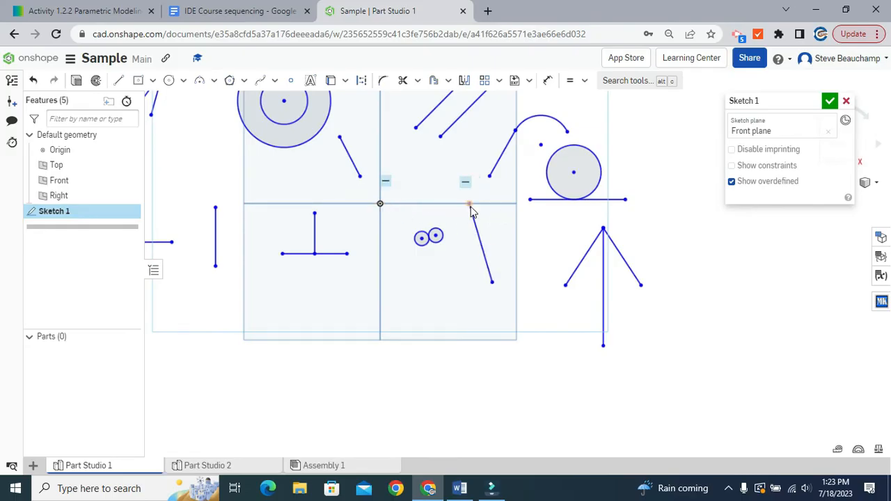
{"action": "left_click", "coordinate": [486, 264]}
{"action": "key", "text": "Delete"}
Switch to Part Studio 2
{"action": "scroll", "coordinate": [446, 273], "scroll_direction": "down", "scroll_amount": 3}
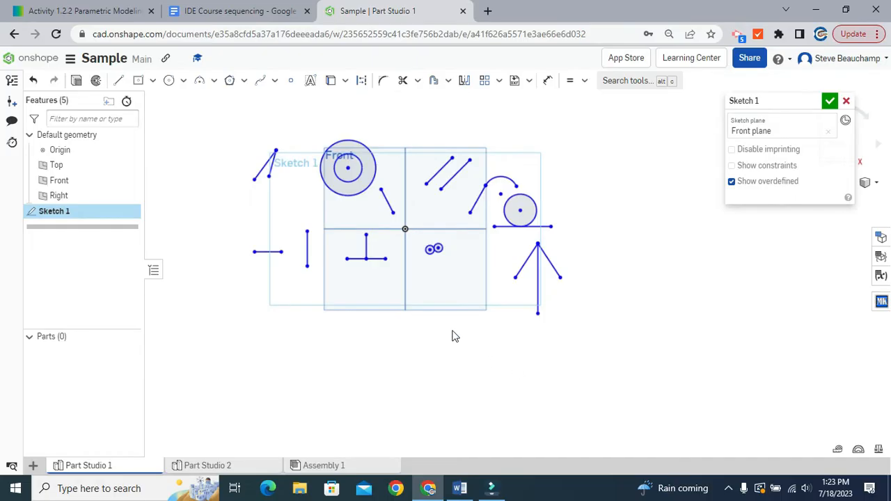
{"action": "left_click", "coordinate": [206, 465]}
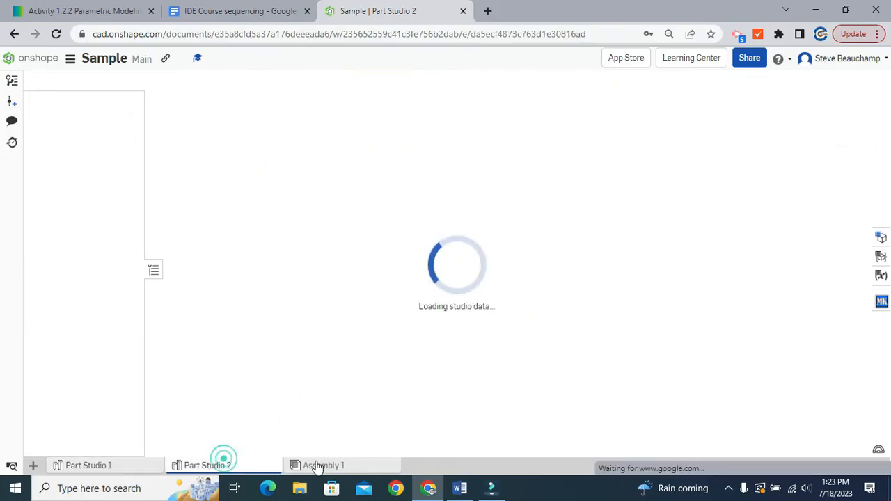
{"action": "mouse_move", "coordinate": [591, 365]}
{"action": "middle_mouse_down"}
{"action": "mouse_move", "coordinate": [505, 332]}
{"action": "mouse_move", "coordinate": [508, 317]}
{"action": "mouse_move", "coordinate": [539, 345]}
{"action": "middle_mouse_up"}
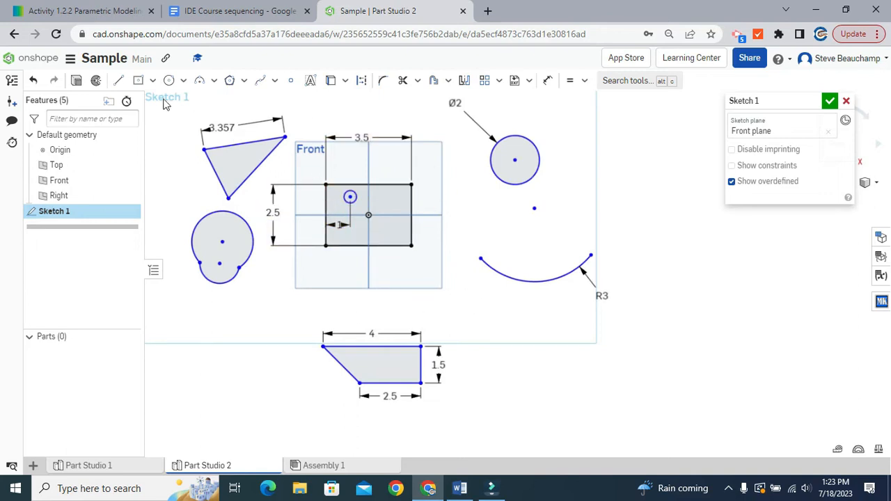
Fillet the upper-left corner of the rectangle with a radius of 0.5 in
{"action": "left_click", "coordinate": [383, 83]}
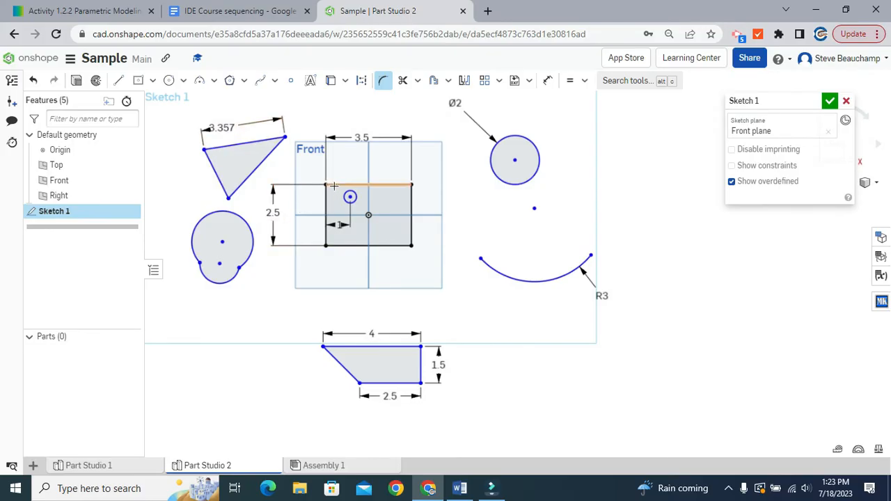
{"action": "scroll", "coordinate": [327, 193], "scroll_direction": "up", "scroll_amount": 5}
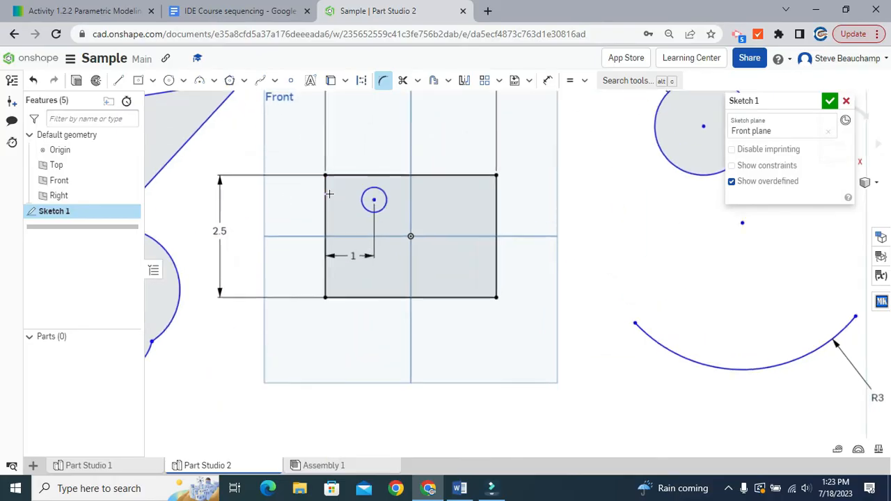
{"action": "left_click", "coordinate": [383, 80]}
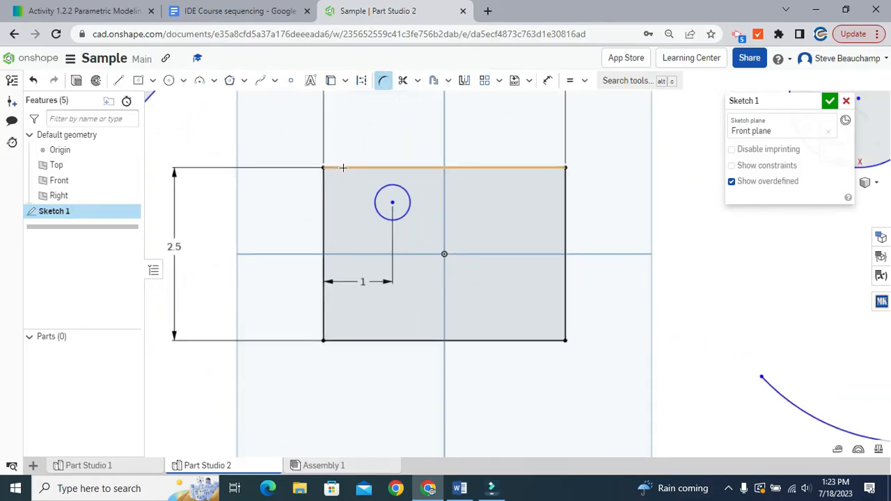
{"action": "left_click", "coordinate": [324, 199]}
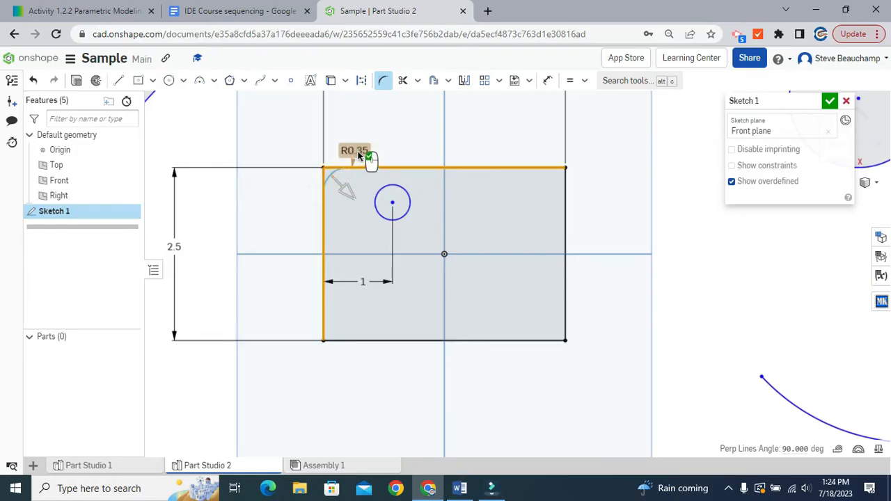
{"action": "left_click", "coordinate": [358, 152]}
{"action": "double_click", "coordinate": [358, 152]}
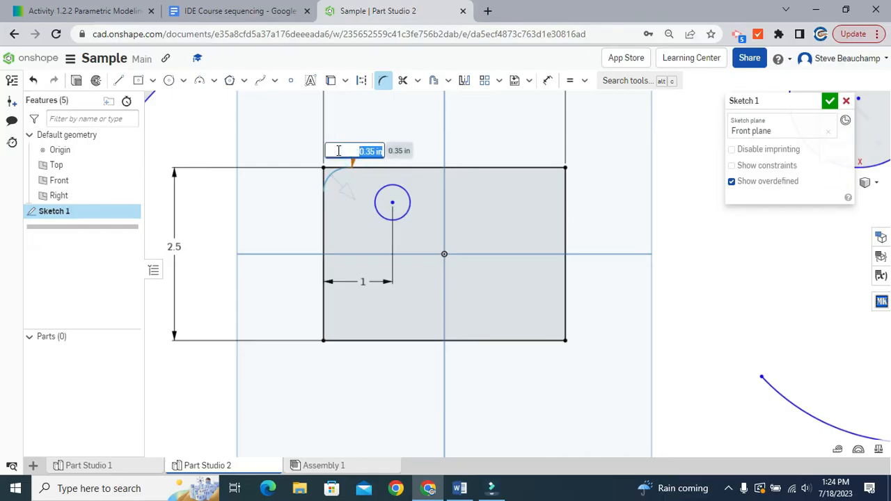
{"action": "type", "text": ".5"}
{"action": "key", "text": "Return"}
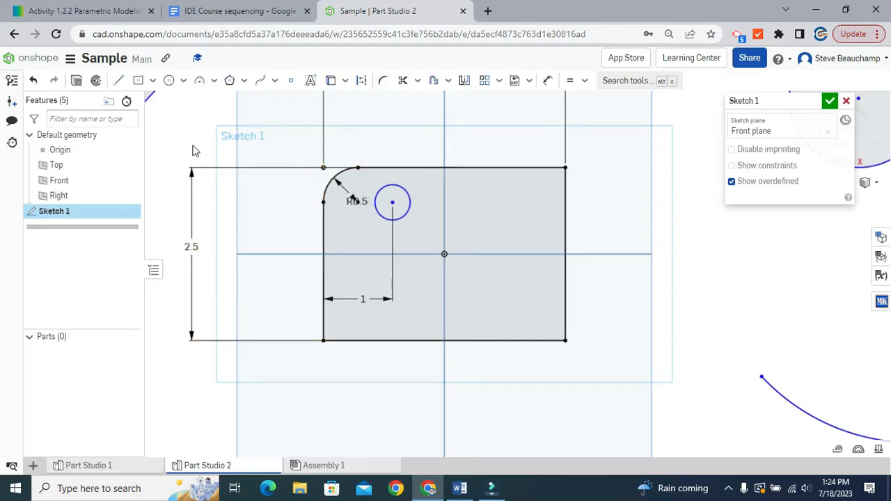
Set the radius of the rectangle's corner fillet to 0.25 in
{"action": "left_click", "coordinate": [383, 81]}
{"action": "double_click", "coordinate": [353, 203]}
{"action": "type", "text": ".25"}
{"action": "key", "text": "Return"}
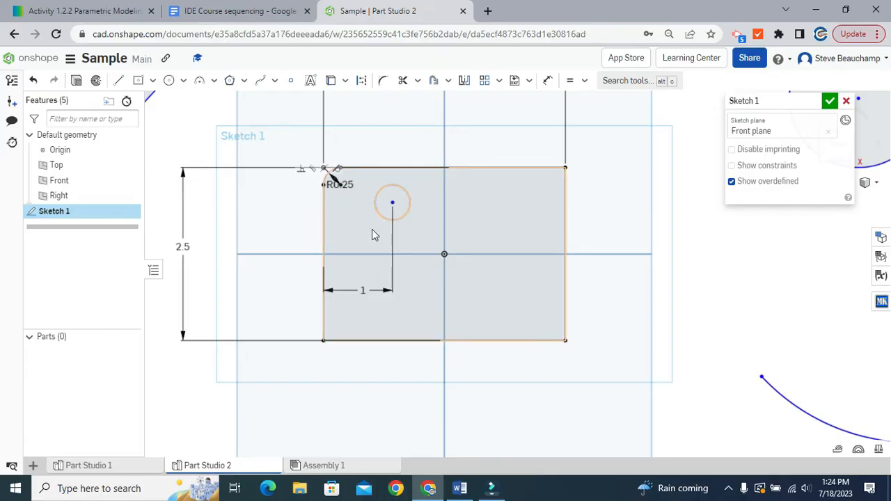
Fillet the upper-left corner of the triangle with a radius of 0.5 in
{"action": "scroll", "coordinate": [372, 223], "scroll_direction": "up", "scroll_amount": 2}
{"action": "scroll", "coordinate": [321, 181], "scroll_direction": "down", "scroll_amount": 2}
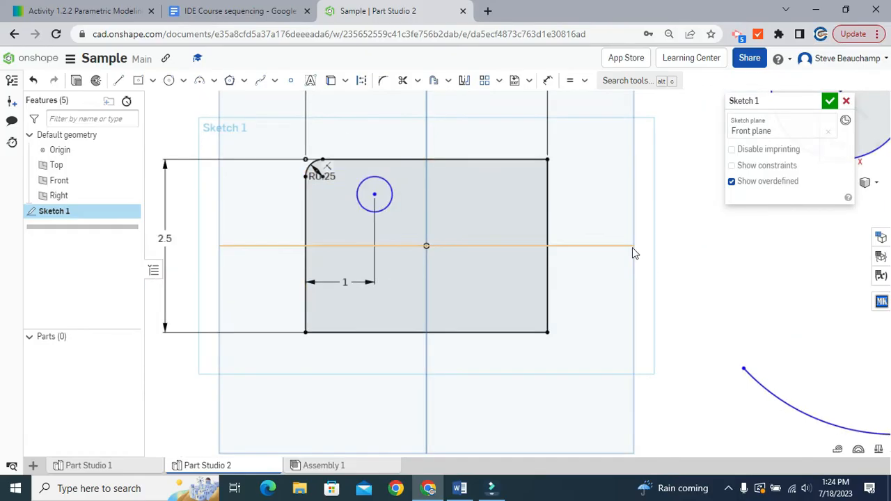
{"action": "scroll", "coordinate": [541, 226], "scroll_direction": "down", "scroll_amount": 1}
{"action": "scroll", "coordinate": [542, 223], "scroll_direction": "down", "scroll_amount": 2}
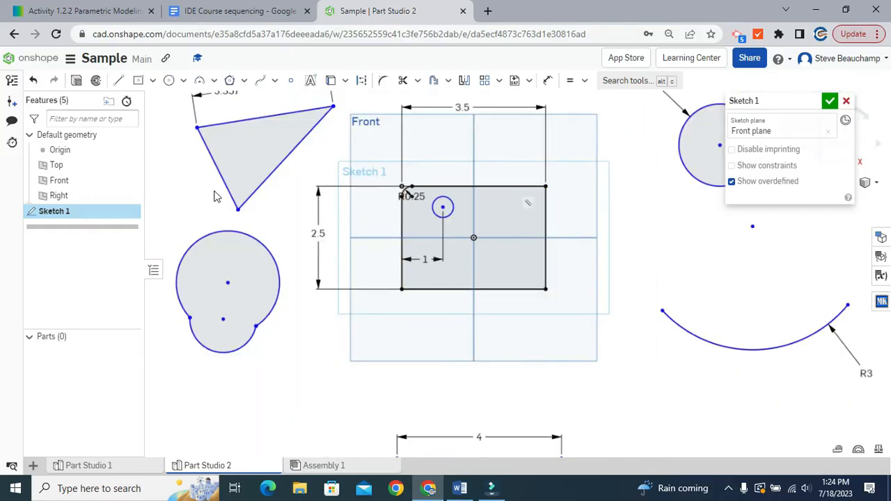
{"action": "middle_click_drag", "start_coordinate": [337, 104], "coordinate": [379, 120]}
{"action": "left_click", "coordinate": [382, 84]}
{"action": "left_click", "coordinate": [257, 140]}
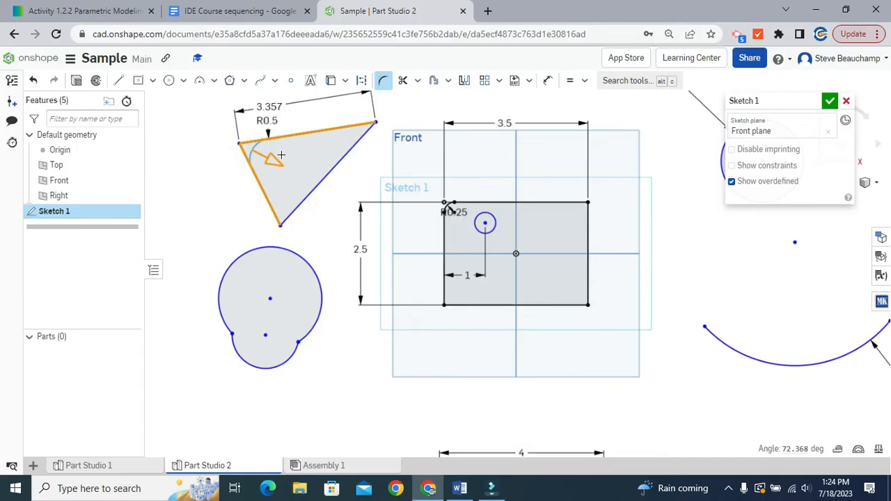
{"action": "key", "text": "Return"}
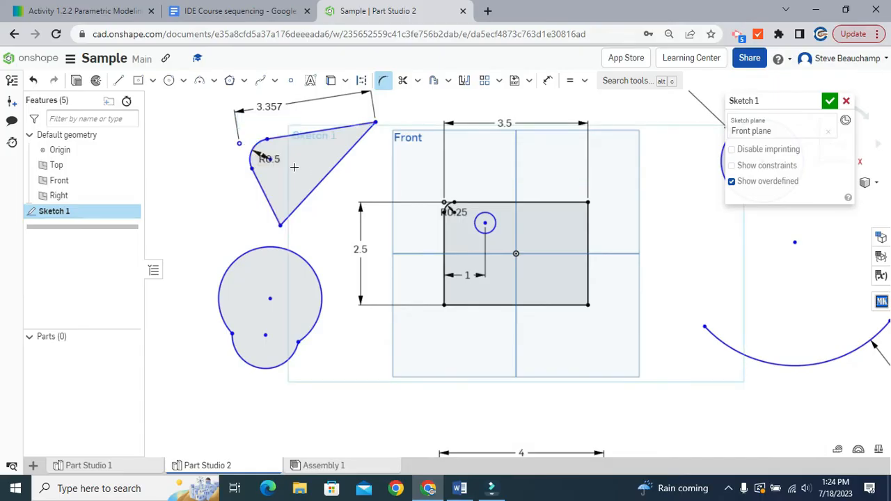
Place a sketch text box about 16 in wide beside the trapezoid, reading "Hello" in the Allerta font
{"action": "scroll", "coordinate": [314, 215], "scroll_direction": "up", "scroll_amount": 2}
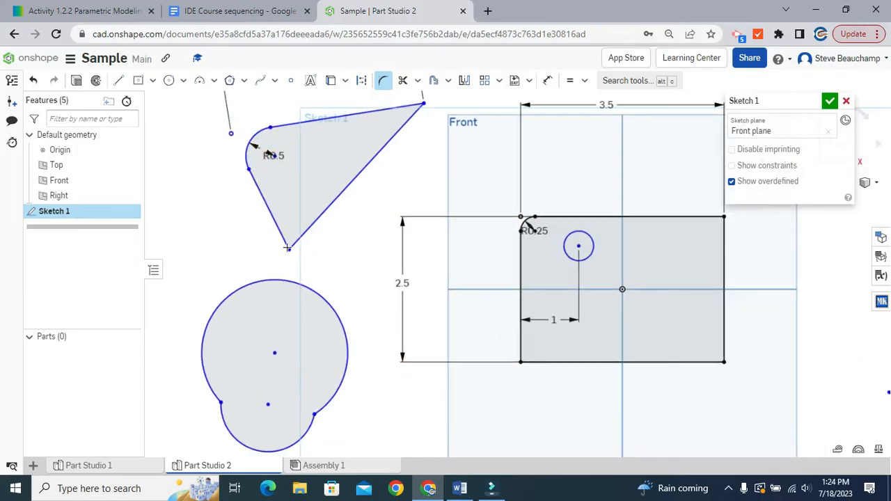
{"action": "scroll", "coordinate": [247, 226], "scroll_direction": "down", "scroll_amount": 3}
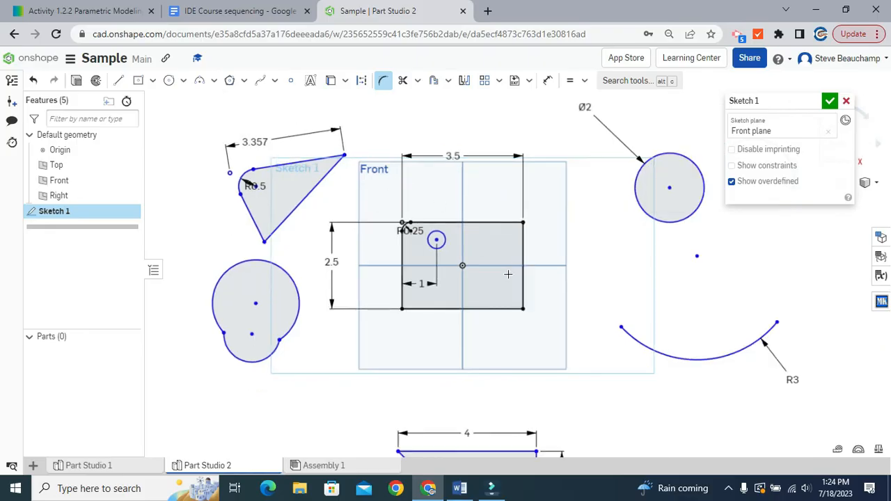
{"action": "middle_click_drag", "start_coordinate": [192, 202], "coordinate": [133, 143]}
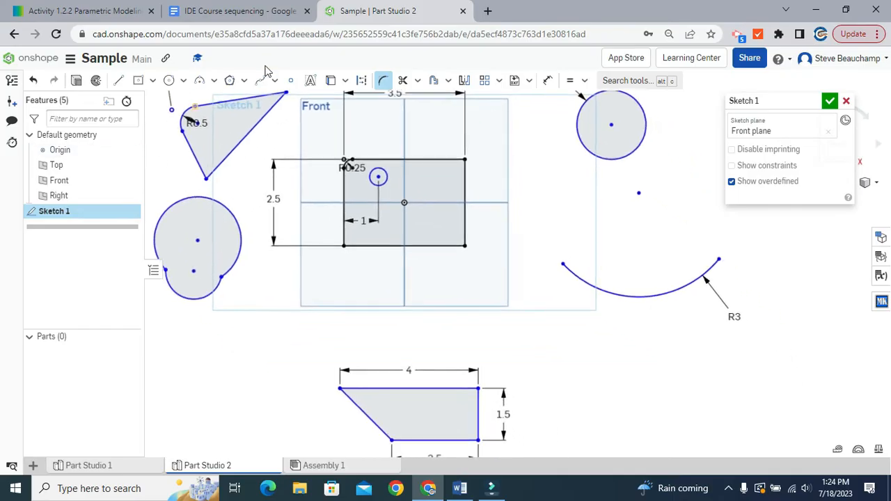
{"action": "left_click", "coordinate": [311, 80]}
{"action": "scroll", "coordinate": [394, 221], "scroll_direction": "down", "scroll_amount": 3}
{"action": "mouse_move", "coordinate": [349, 410]}
{"action": "middle_mouse_down"}
{"action": "mouse_move", "coordinate": [290, 267]}
{"action": "mouse_move", "coordinate": [281, 278]}
{"action": "middle_mouse_up"}
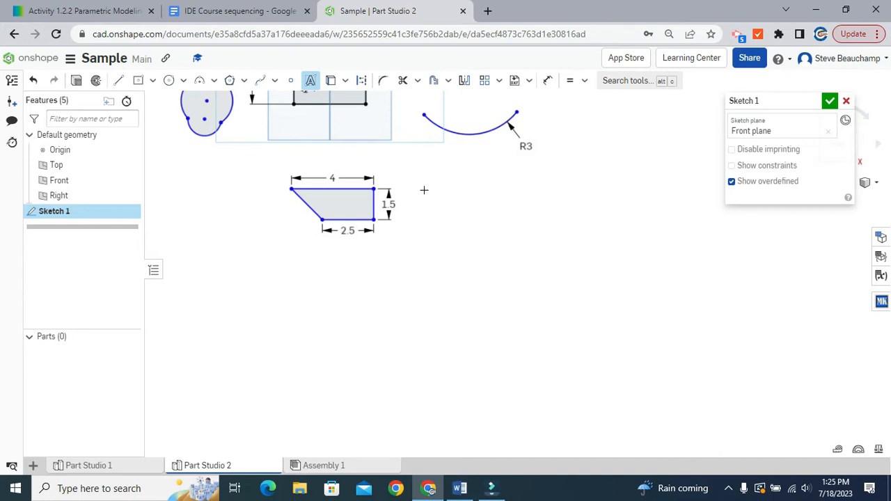
{"action": "left_click_drag", "start_coordinate": [424, 187], "coordinate": [630, 272]}
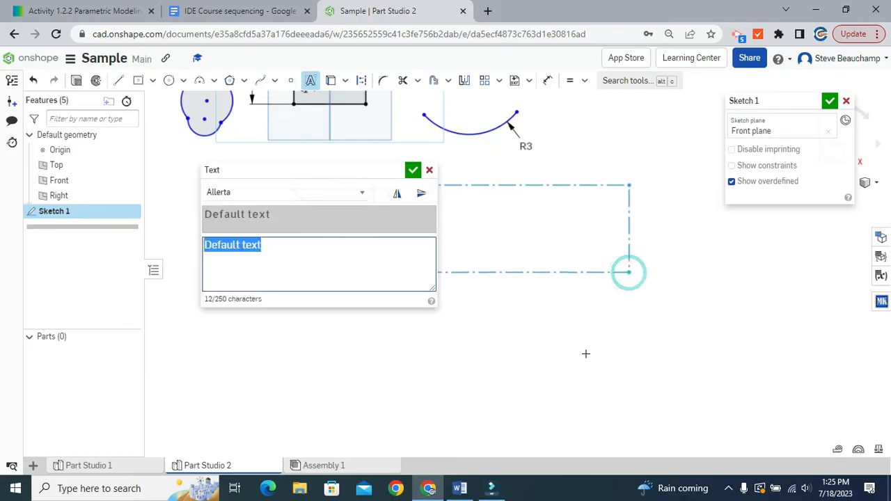
{"action": "key", "text": "BackSpace"}
{"action": "type", "text": "Hello"}
{"action": "left_click", "coordinate": [227, 192]}
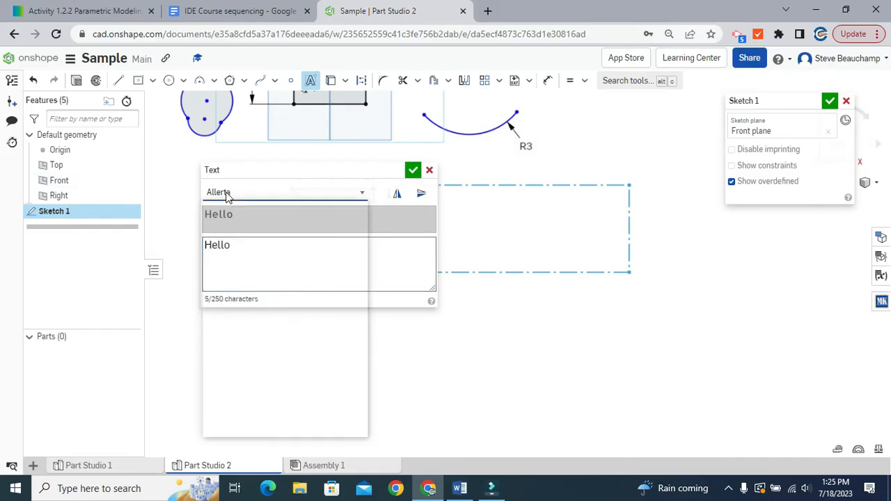
{"action": "left_click", "coordinate": [224, 205]}
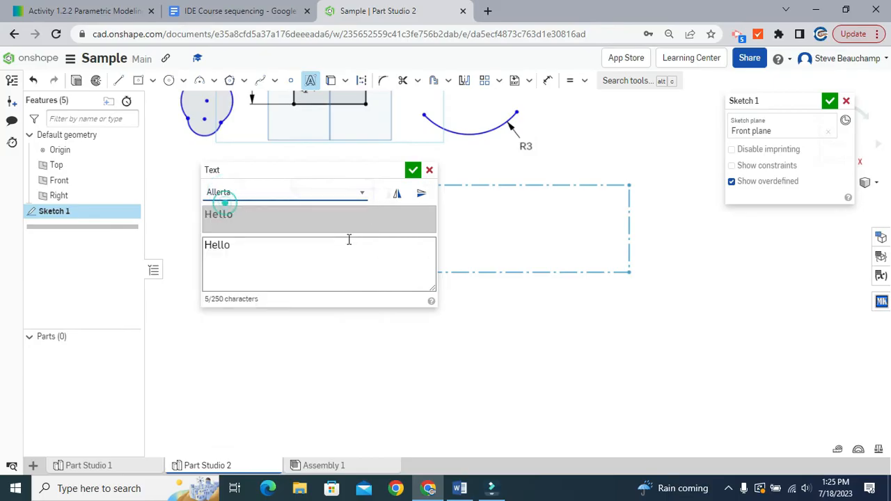
Try flipping the Hello text horizontally and vertically, turning each flip back off
{"action": "left_click", "coordinate": [398, 196]}
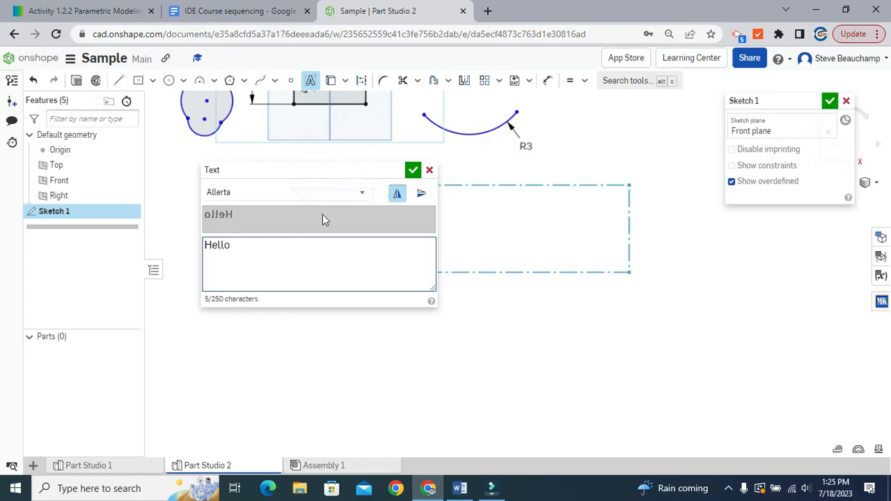
{"action": "left_click", "coordinate": [396, 195]}
{"action": "left_click", "coordinate": [420, 193]}
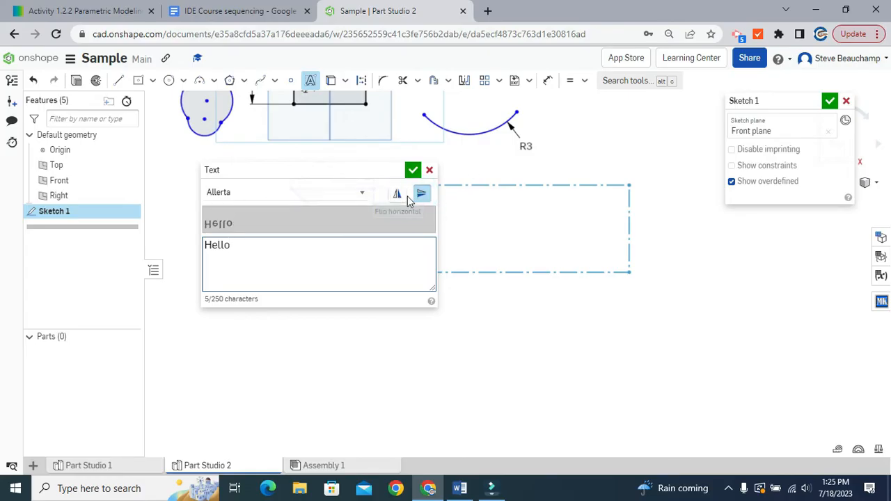
{"action": "left_click", "coordinate": [419, 194]}
Accept the Hello text and dimension the width of its box to 10 in
{"action": "left_click", "coordinate": [413, 170]}
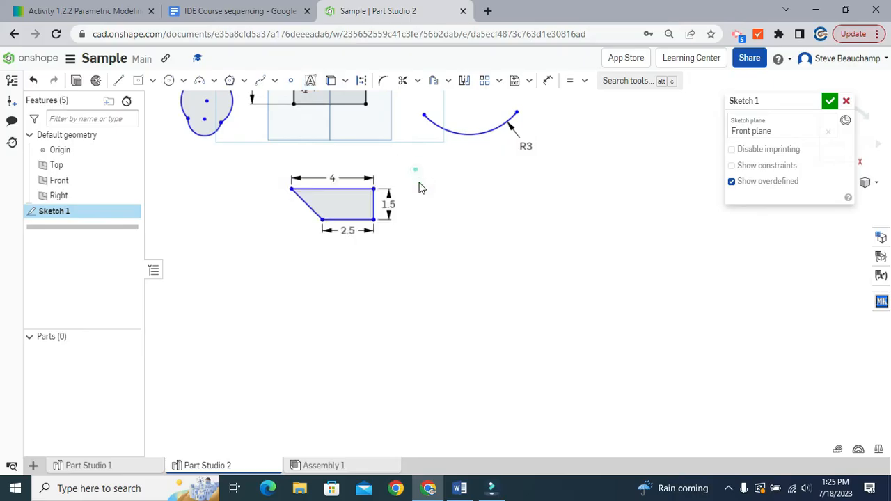
{"action": "middle_click_drag", "start_coordinate": [515, 364], "coordinate": [257, 178]}
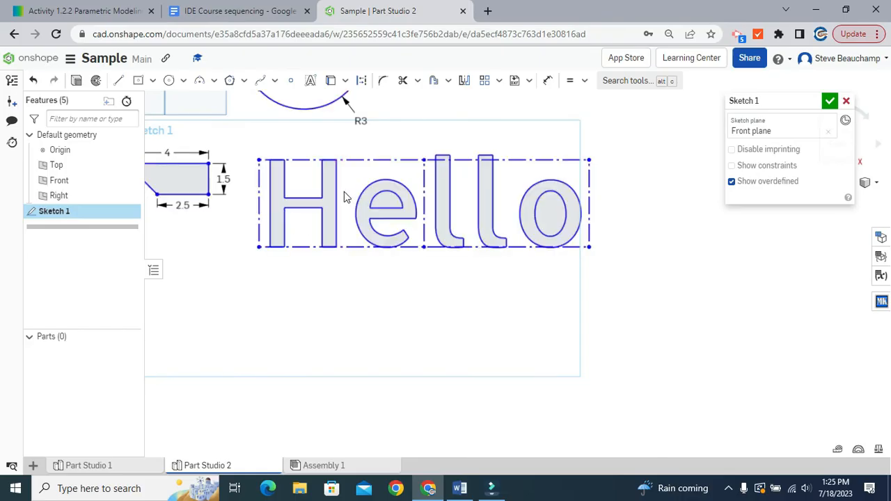
{"action": "left_click", "coordinate": [548, 82]}
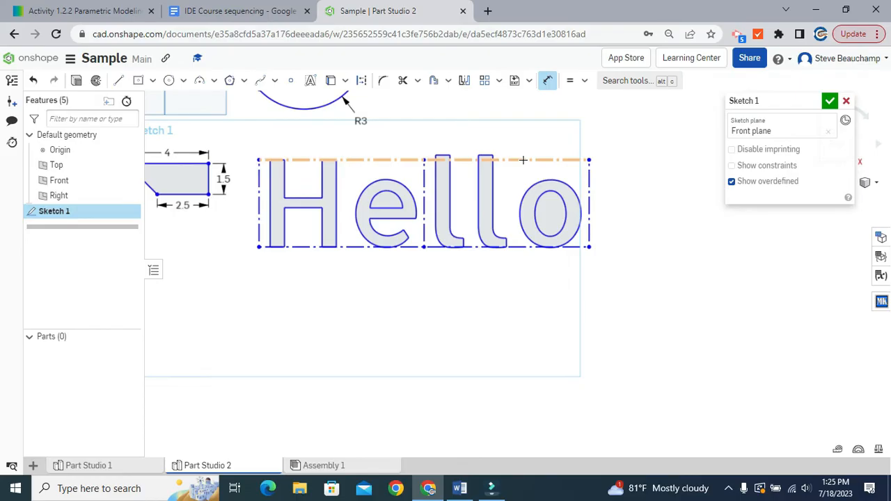
{"action": "left_click", "coordinate": [408, 161]}
{"action": "left_click", "coordinate": [420, 291]}
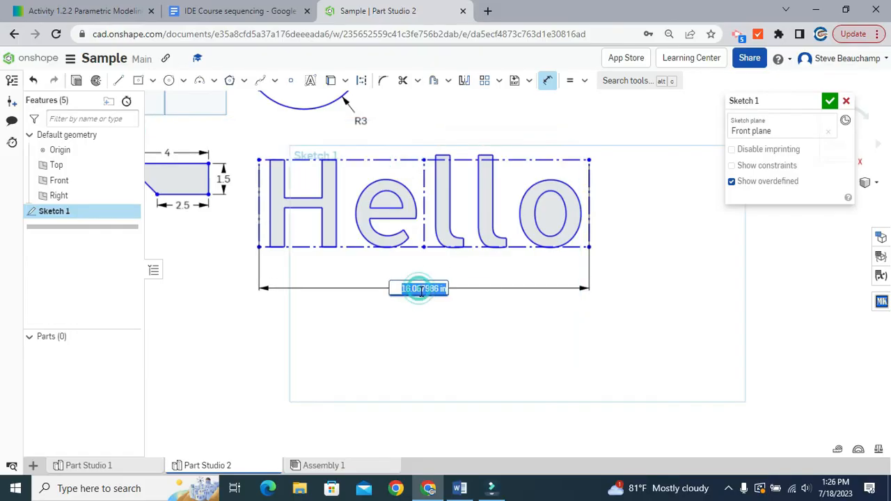
{"action": "type", "text": "10"}
{"action": "key", "text": "Return"}
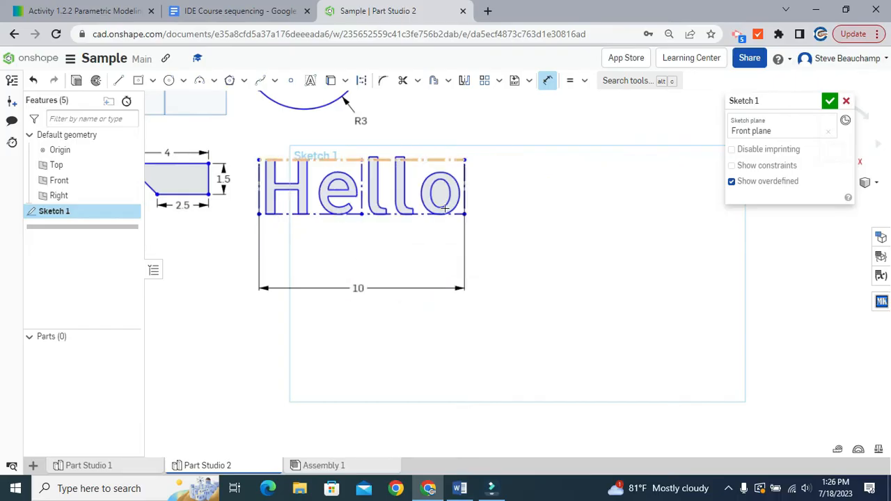
Try to dimension the Hello text box's height to 3 in, and undo that dimension
{"action": "scroll", "coordinate": [472, 188], "scroll_direction": "up", "scroll_amount": 5}
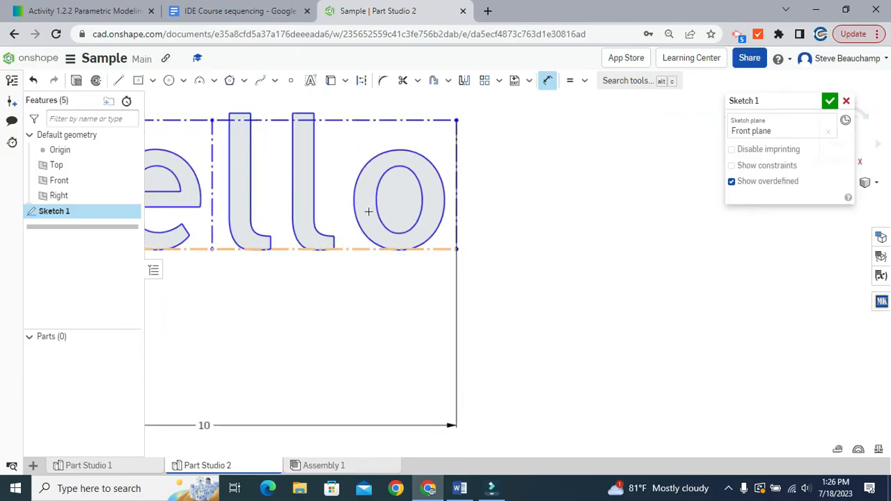
{"action": "key", "text": "d"}
{"action": "left_click", "coordinate": [455, 158]}
{"action": "left_click", "coordinate": [520, 177]}
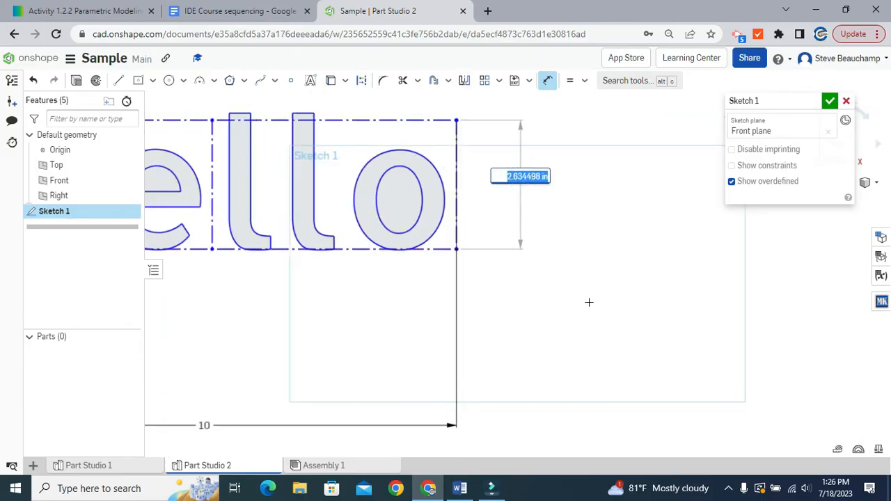
{"action": "type", "text": "3"}
{"action": "key", "text": "Return"}
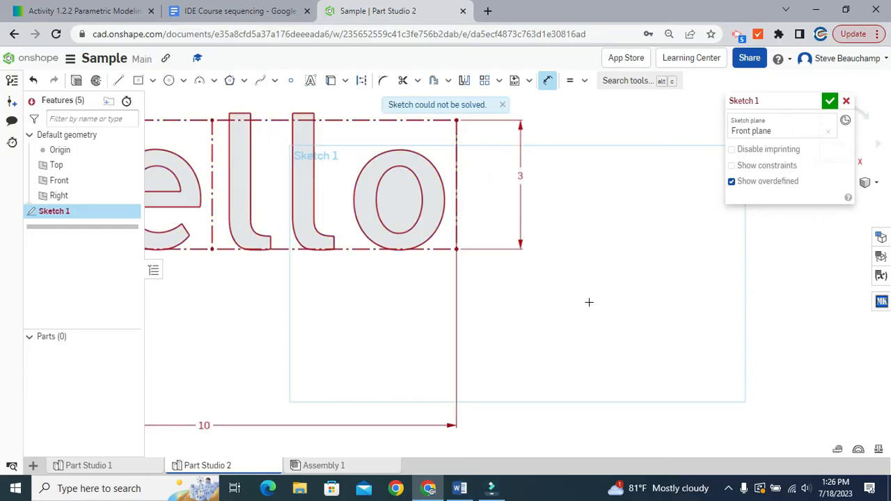
{"action": "scroll", "coordinate": [557, 237], "scroll_direction": "down", "scroll_amount": 4}
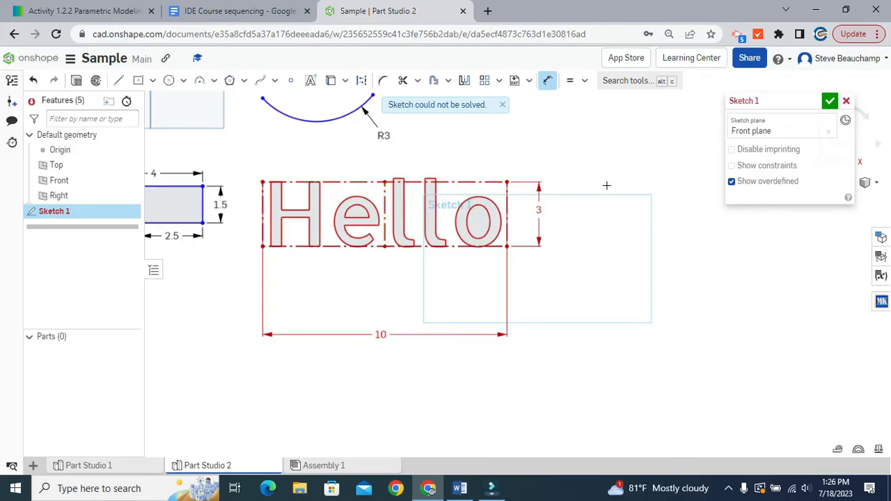
{"action": "key", "text": "ctrl+z"}
{"action": "key", "text": "ctrl+z"}
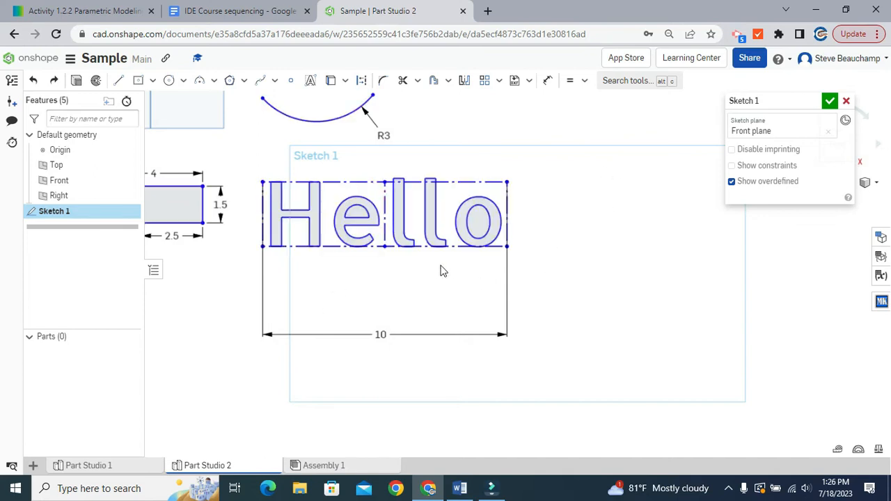
Sketch a 10-sided inscribed polygon about 4.65 in in diameter, above and to the right of the 2 in circle
{"action": "scroll", "coordinate": [376, 296], "scroll_direction": "down", "scroll_amount": 3}
{"action": "mouse_move", "coordinate": [244, 327]}
{"action": "middle_mouse_down"}
{"action": "mouse_move", "coordinate": [287, 295]}
{"action": "mouse_move", "coordinate": [300, 357]}
{"action": "mouse_move", "coordinate": [278, 328]}
{"action": "middle_mouse_up"}
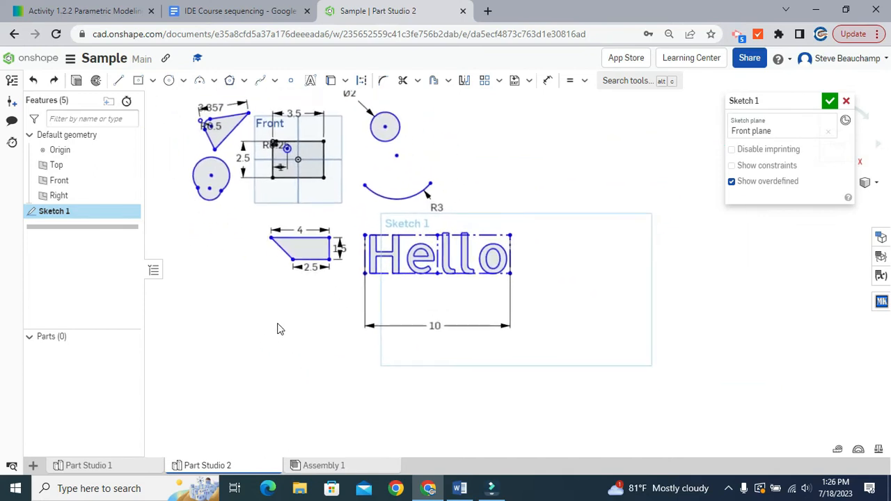
{"action": "mouse_move", "coordinate": [592, 270]}
{"action": "middle_mouse_down"}
{"action": "mouse_move", "coordinate": [607, 330]}
{"action": "mouse_move", "coordinate": [603, 319]}
{"action": "middle_mouse_up"}
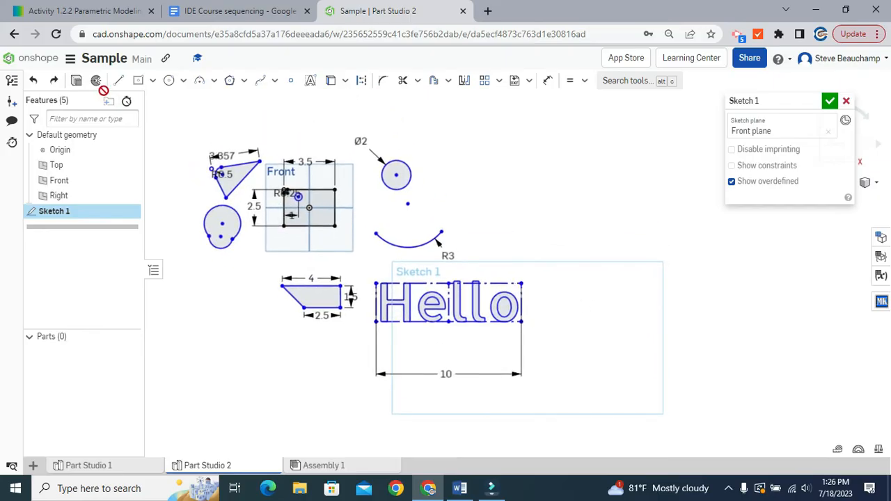
{"action": "left_click", "coordinate": [243, 82]}
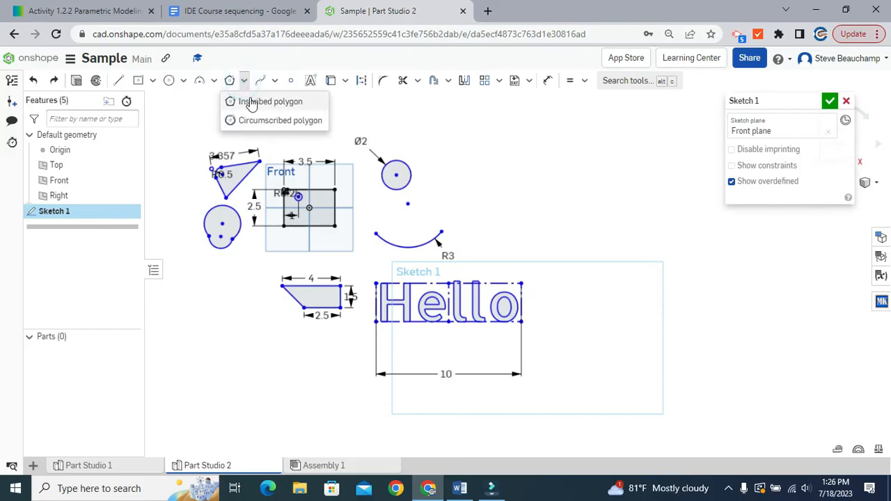
{"action": "left_click", "coordinate": [252, 99]}
{"action": "left_click", "coordinate": [496, 144]}
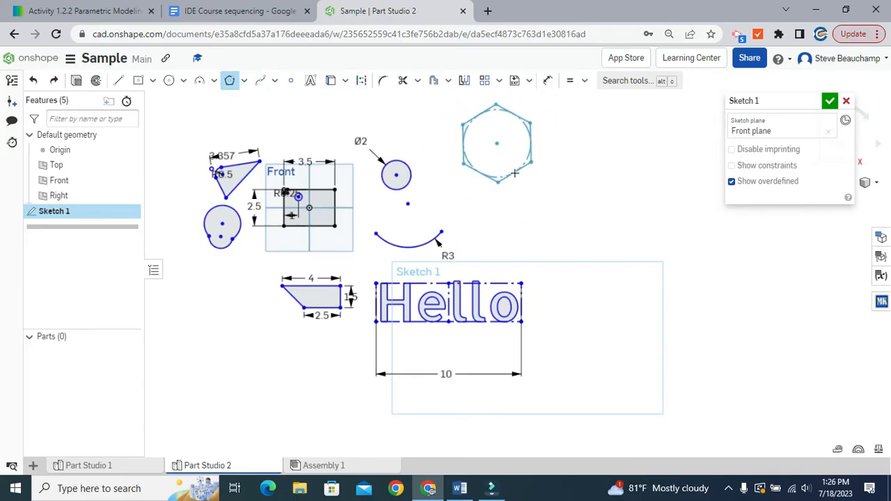
{"action": "scroll", "coordinate": [514, 176], "scroll_direction": "up", "scroll_amount": 6}
{"action": "scroll", "coordinate": [518, 188], "scroll_direction": "down", "scroll_amount": 4}
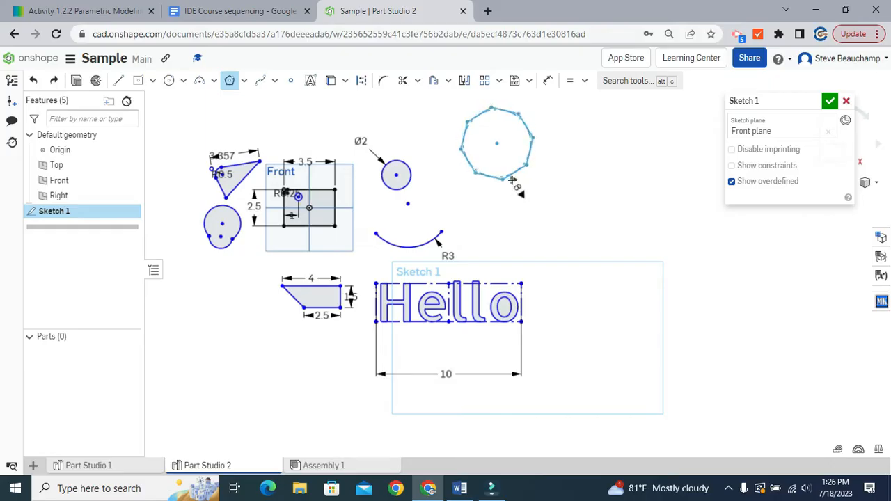
{"action": "left_click", "coordinate": [516, 185]}
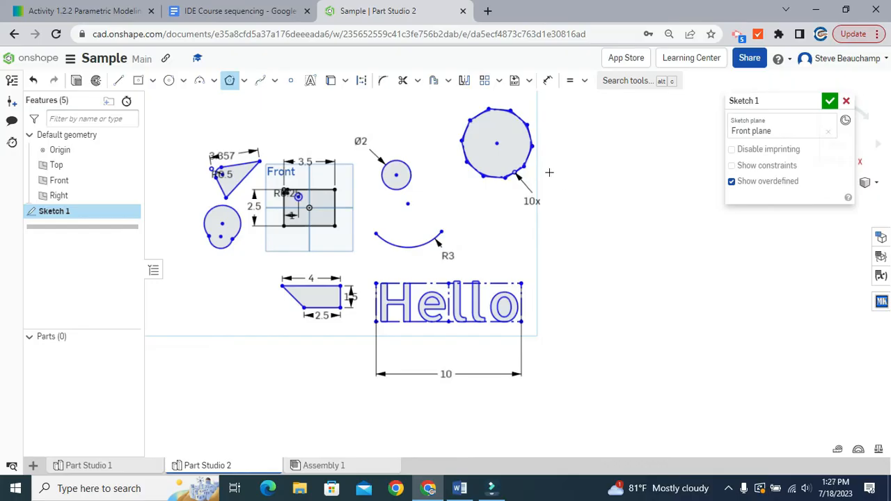
{"action": "left_click", "coordinate": [231, 80]}
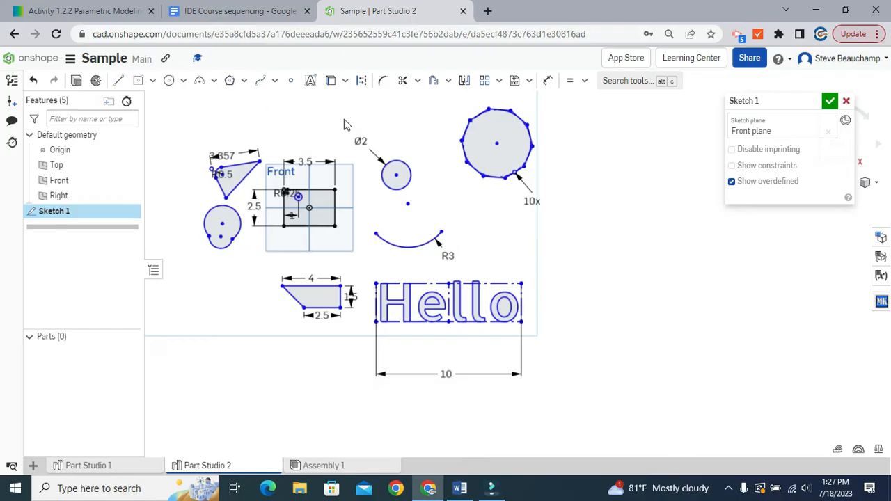
Dimension the diameter of the polygon's construction circle to 3 in
{"action": "key", "text": "d"}
{"action": "left_click", "coordinate": [515, 122]}
{"action": "left_click", "coordinate": [560, 131]}
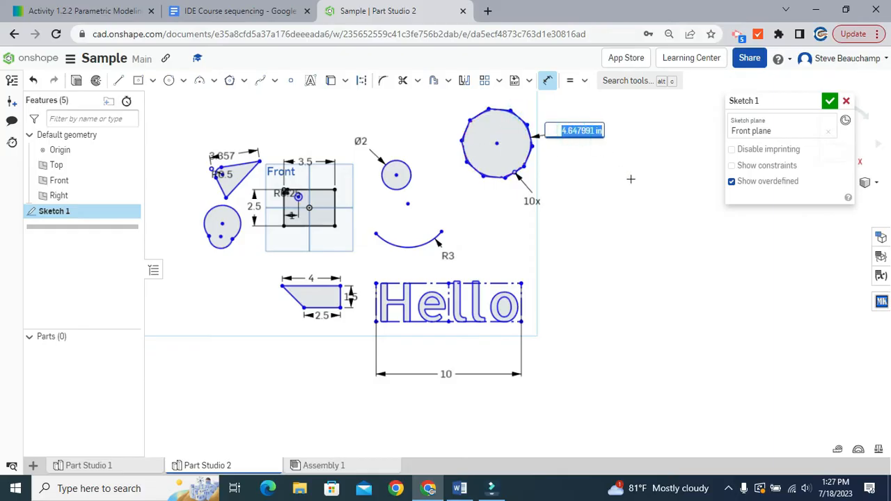
{"action": "type", "text": "3"}
{"action": "key", "text": "Return"}
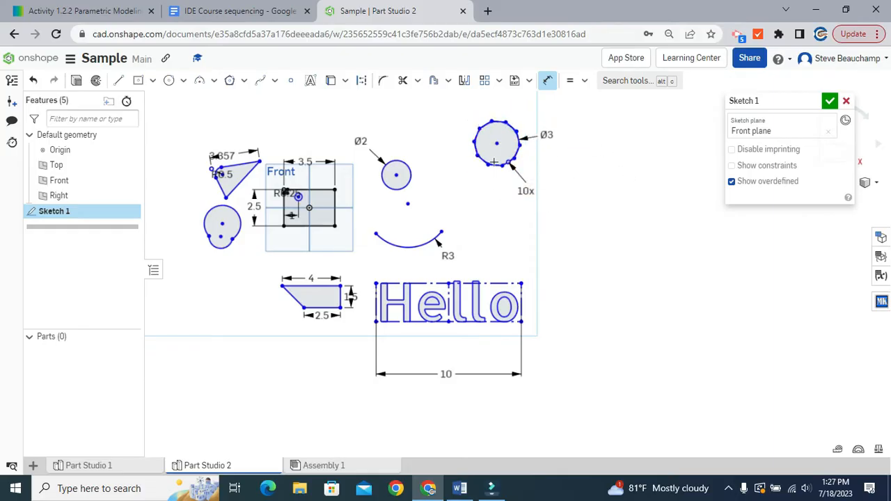
{"action": "key", "text": "Escape"}
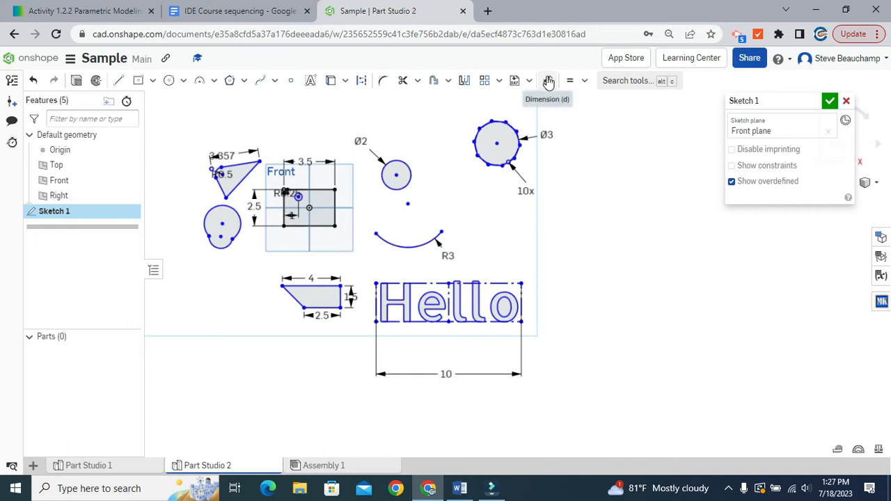
Set the polygon's number of sides to 6
{"action": "double_click", "coordinate": [524, 193]}
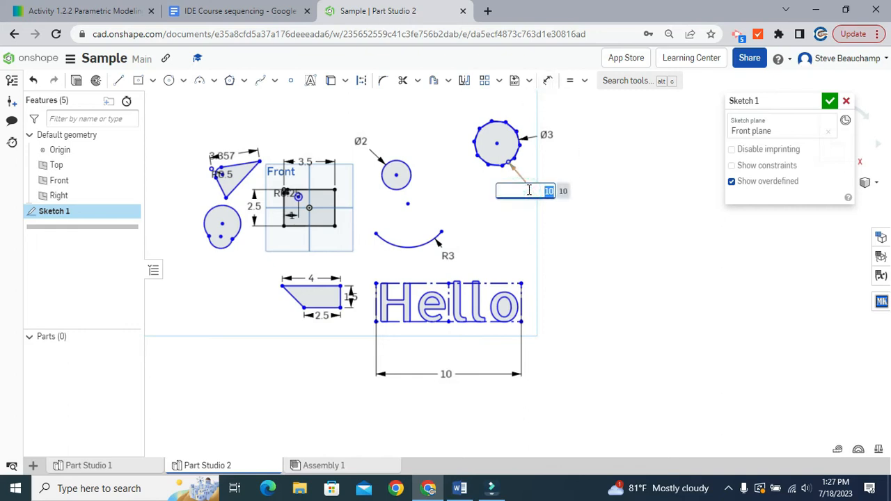
{"action": "type", "text": "6"}
{"action": "key", "text": "Return"}
{"action": "scroll", "coordinate": [527, 170], "scroll_direction": "up", "scroll_amount": 3}
{"action": "scroll", "coordinate": [527, 171], "scroll_direction": "down", "scroll_amount": 2}
{"action": "scroll", "coordinate": [527, 171], "scroll_direction": "up", "scroll_amount": 3}
{"action": "scroll", "coordinate": [536, 155], "scroll_direction": "down", "scroll_amount": 1}
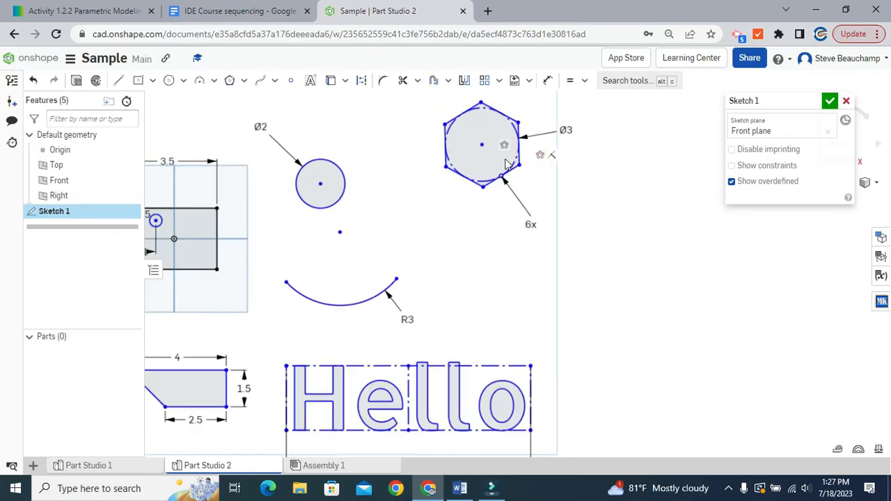
Draw a closed, irregular freeform spline to the right of the Hello text, ending it on its start point
{"action": "left_click", "coordinate": [264, 83]}
{"action": "mouse_move", "coordinate": [503, 284]}
{"action": "middle_mouse_down"}
{"action": "mouse_move", "coordinate": [451, 216]}
{"action": "mouse_move", "coordinate": [421, 204]}
{"action": "middle_mouse_up"}
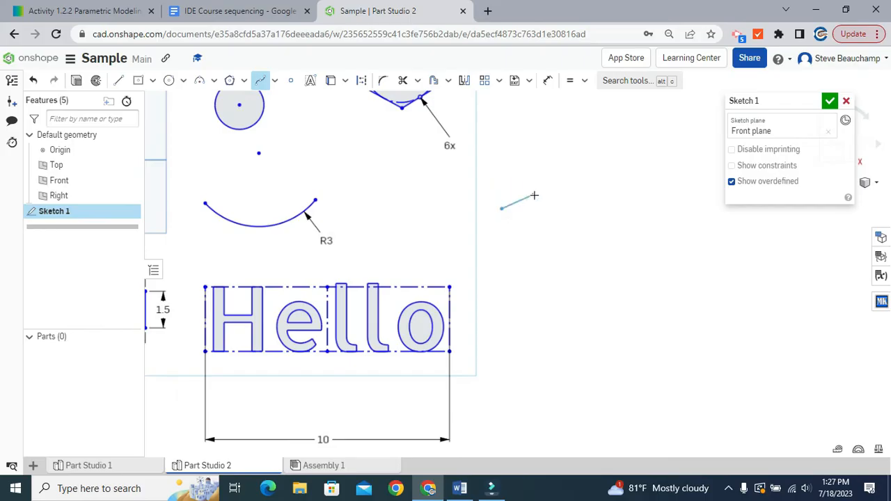
{"action": "left_click", "coordinate": [551, 183]}
{"action": "double_click", "coordinate": [636, 178]}
{"action": "left_click", "coordinate": [602, 171]}
{"action": "left_click", "coordinate": [627, 201]}
{"action": "left_click", "coordinate": [591, 219]}
{"action": "left_click", "coordinate": [578, 242]}
{"action": "left_click", "coordinate": [606, 259]}
{"action": "left_click", "coordinate": [613, 253]}
{"action": "left_click", "coordinate": [673, 260]}
{"action": "left_click", "coordinate": [678, 320]}
{"action": "left_click", "coordinate": [647, 367]}
{"action": "left_click", "coordinate": [601, 369]}
{"action": "left_click", "coordinate": [575, 348]}
{"action": "left_click", "coordinate": [555, 313]}
{"action": "left_click", "coordinate": [530, 249]}
{"action": "left_click", "coordinate": [500, 259]}
{"action": "left_click", "coordinate": [468, 206]}
{"action": "left_click", "coordinate": [496, 223]}
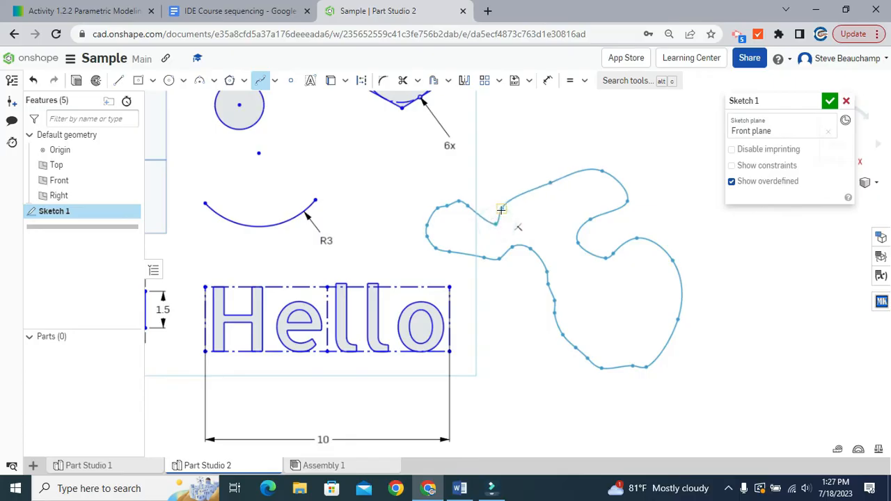
{"action": "left_click", "coordinate": [501, 207]}
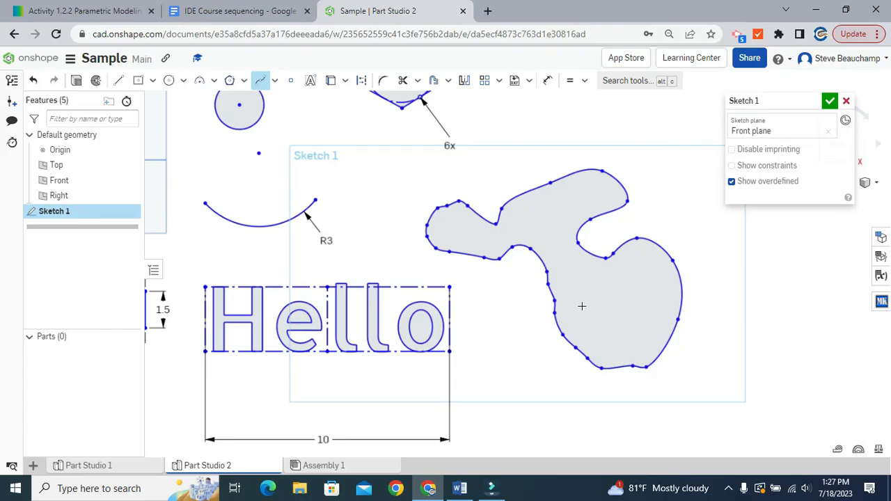
{"action": "key", "text": "Escape"}
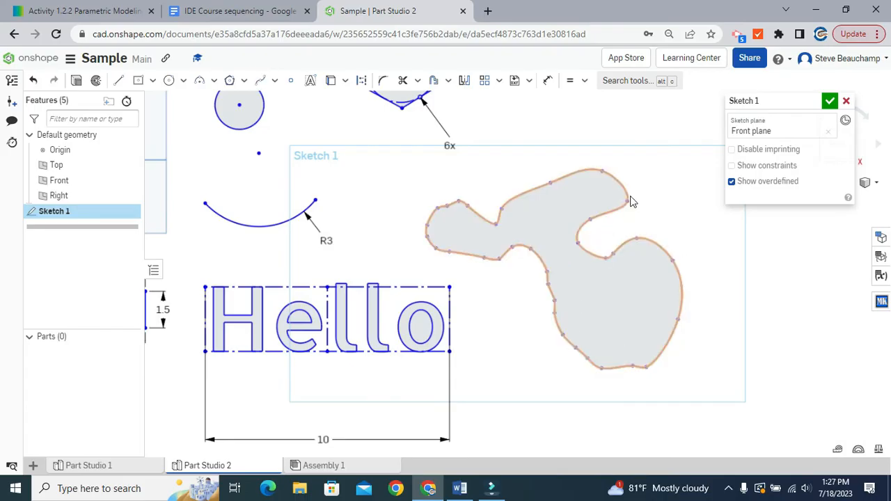
Reposition a point on the freeform spline's upper lobe and finish the sketch
{"action": "mouse_move", "coordinate": [628, 209]}
{"action": "left_mouse_down"}
{"action": "mouse_move", "coordinate": [643, 183]}
{"action": "mouse_move", "coordinate": [583, 193]}
{"action": "mouse_move", "coordinate": [597, 204]}
{"action": "mouse_move", "coordinate": [655, 199]}
{"action": "mouse_move", "coordinate": [635, 211]}
{"action": "mouse_move", "coordinate": [625, 195]}
{"action": "left_mouse_up"}
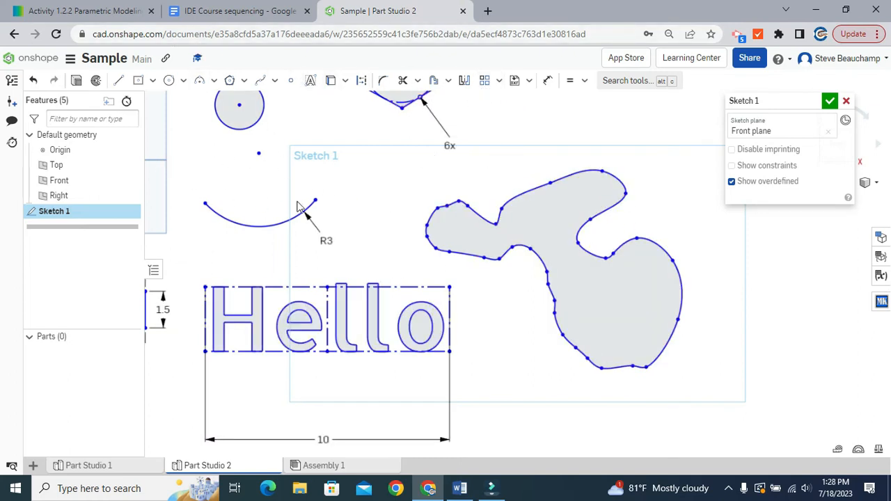
{"action": "left_click", "coordinate": [830, 104]}
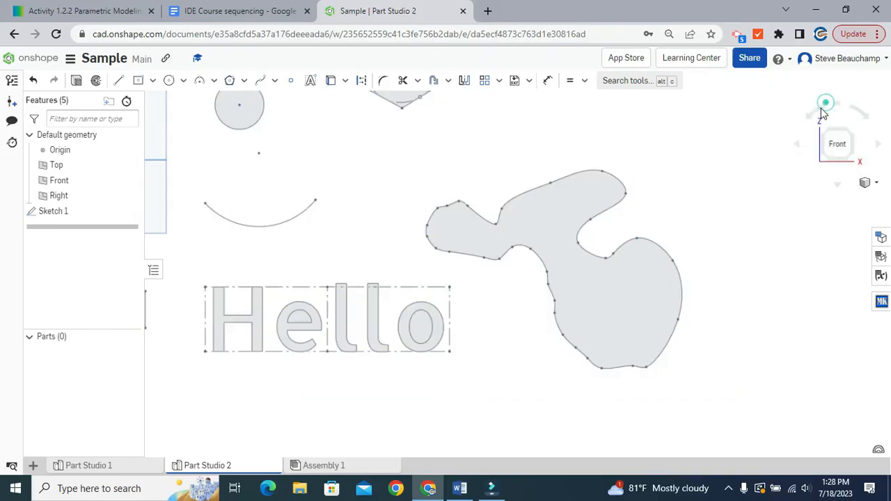
Examine all the finished sketch shapes from an angled 3D view
{"action": "scroll", "coordinate": [473, 275], "scroll_direction": "down", "scroll_amount": 5}
{"action": "scroll", "coordinate": [316, 306], "scroll_direction": "up", "scroll_amount": 2}
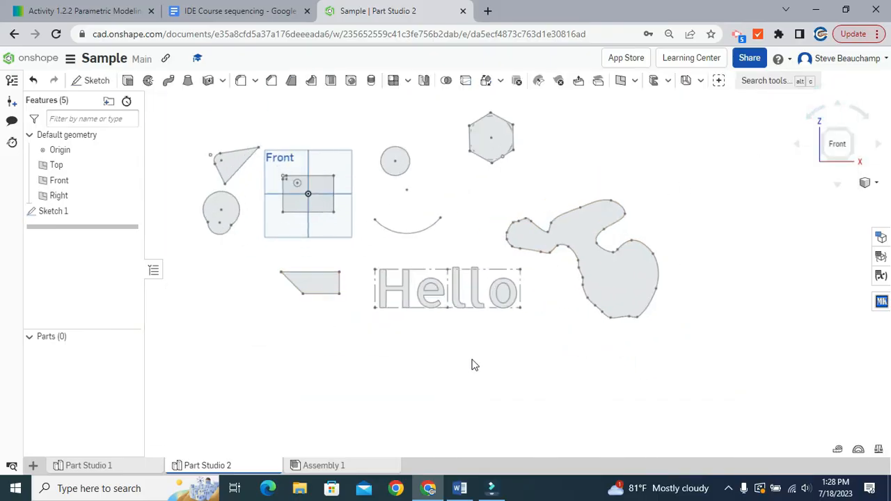
{"action": "mouse_move", "coordinate": [758, 234]}
{"action": "right_mouse_down"}
{"action": "mouse_move", "coordinate": [716, 231]}
{"action": "mouse_move", "coordinate": [683, 262]}
{"action": "mouse_move", "coordinate": [767, 244]}
{"action": "mouse_move", "coordinate": [750, 264]}
{"action": "right_mouse_up"}
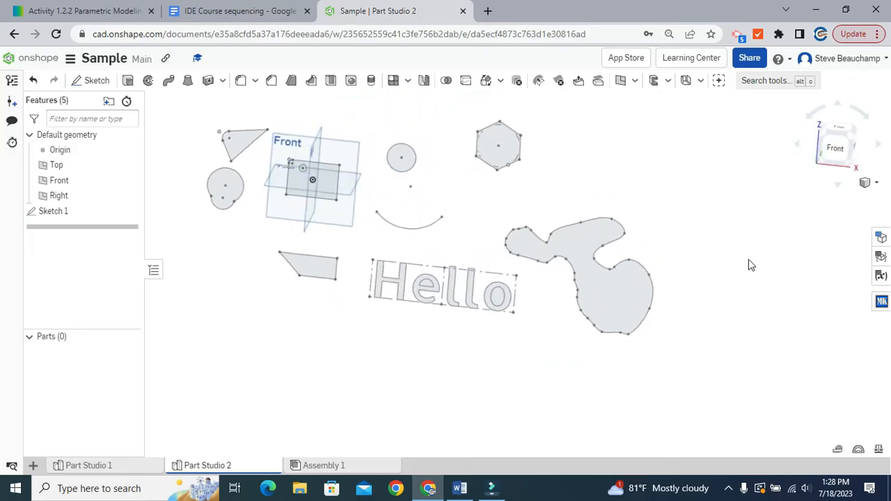
{"action": "left_click", "coordinate": [834, 144]}
{"action": "right_click_drag", "start_coordinate": [613, 218], "coordinate": [580, 234]}
{"action": "left_click", "coordinate": [840, 144]}
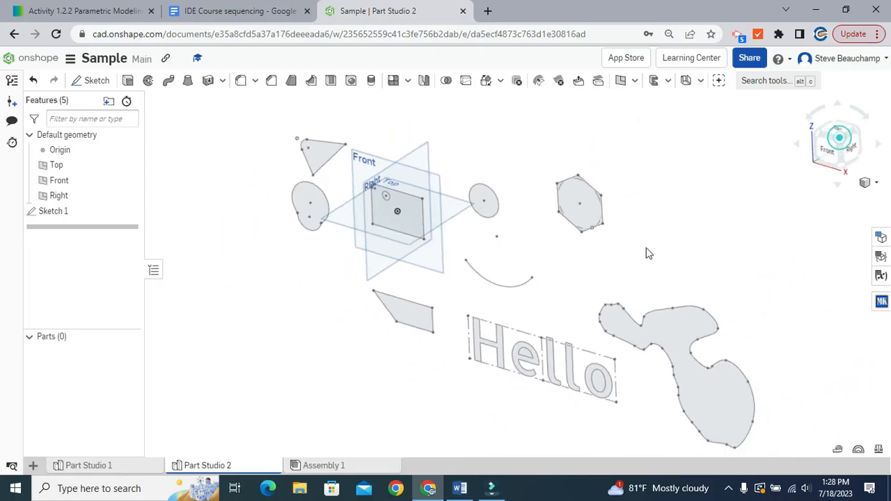
{"action": "middle_click_drag", "start_coordinate": [292, 312], "coordinate": [226, 286]}
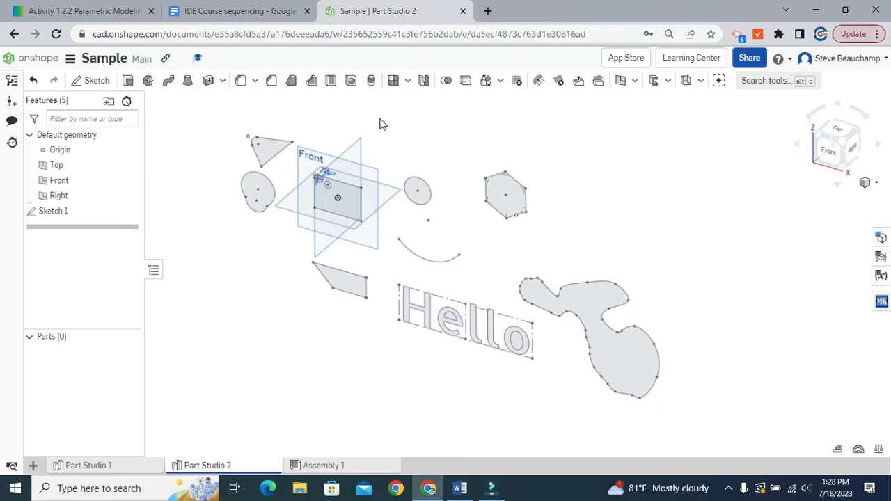
Start a solid extrusion of the hexagon, circle, rectangle without its small hole, triangle, rounded shape and trapezoid
{"action": "left_click", "coordinate": [128, 81]}
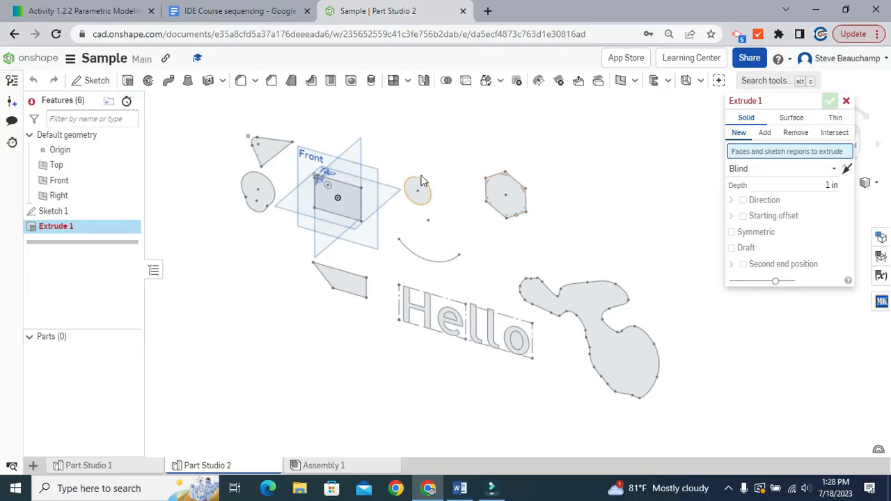
{"action": "left_click", "coordinate": [505, 199]}
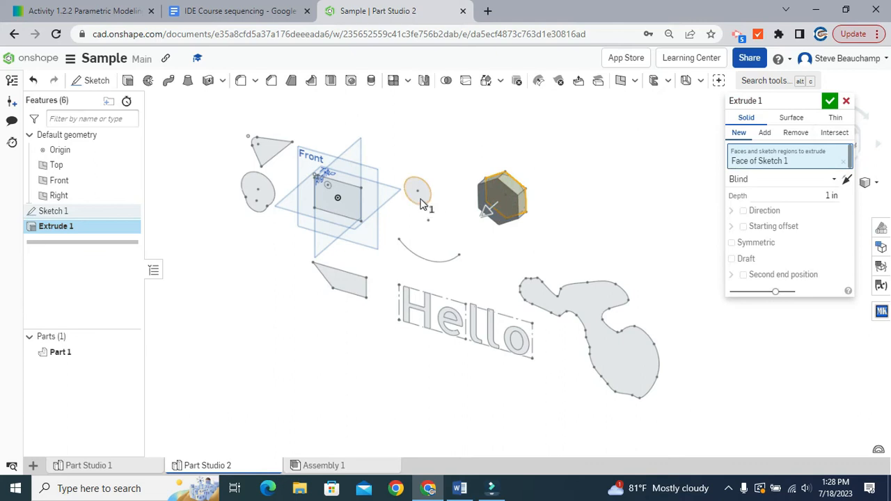
{"action": "left_click", "coordinate": [416, 194]}
{"action": "left_click", "coordinate": [351, 209]}
{"action": "scroll", "coordinate": [353, 206], "scroll_direction": "up", "scroll_amount": 5}
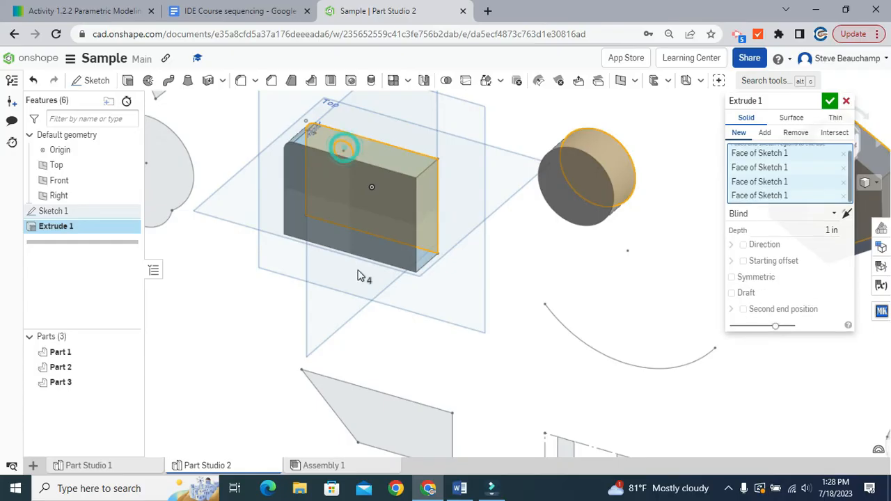
{"action": "scroll", "coordinate": [261, 285], "scroll_direction": "down", "scroll_amount": 3}
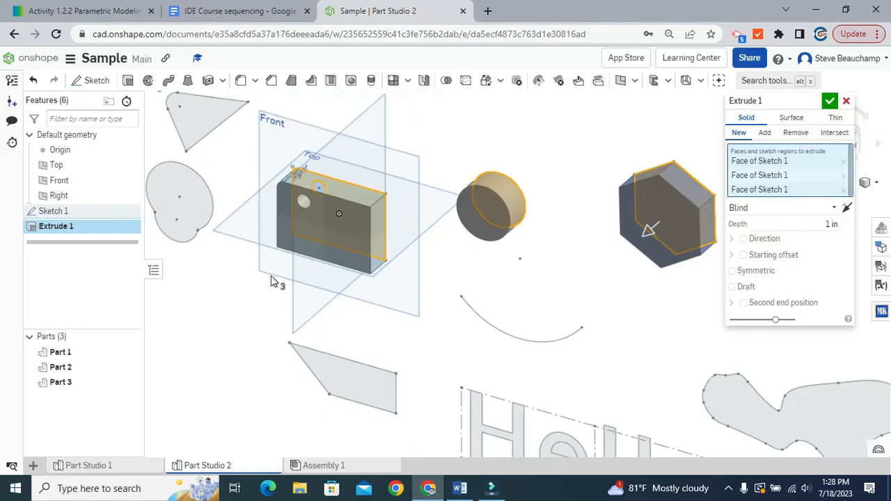
{"action": "left_click", "coordinate": [249, 147]}
{"action": "left_click", "coordinate": [244, 224]}
{"action": "left_click", "coordinate": [378, 387]}
{"action": "scroll", "coordinate": [378, 388], "scroll_direction": "down", "scroll_amount": 3}
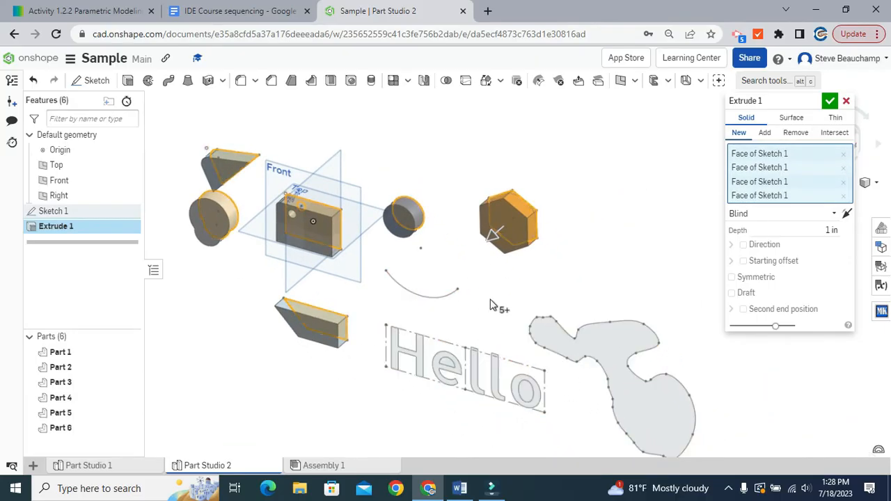
{"action": "middle_click_drag", "start_coordinate": [503, 243], "coordinate": [432, 217]}
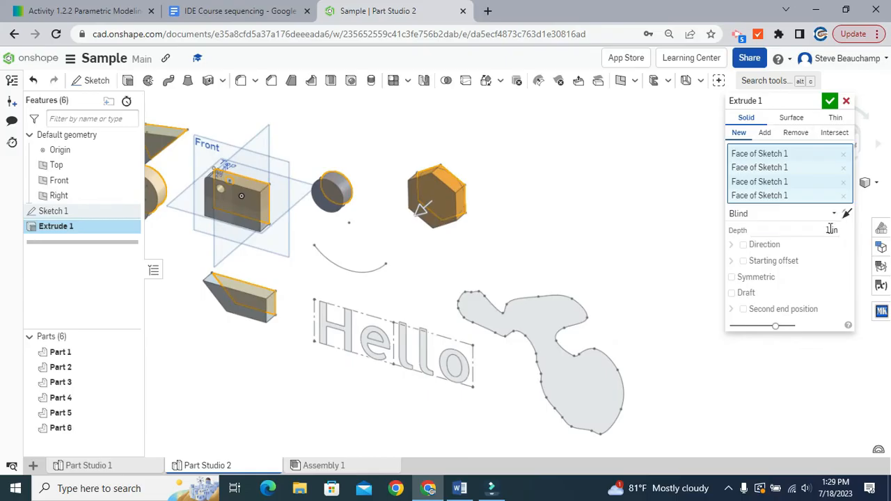
Set the extrusion depth of the six shapes to 2 in
{"action": "left_click", "coordinate": [809, 231]}
{"action": "left_click", "coordinate": [799, 232]}
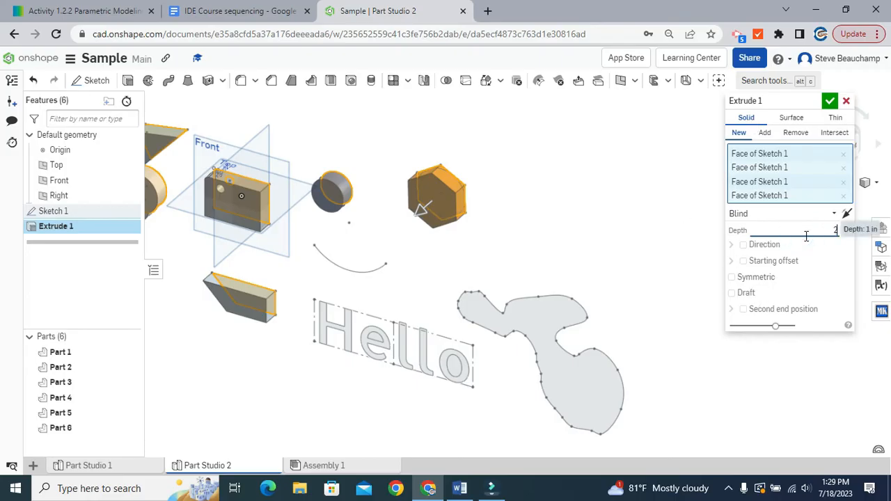
{"action": "type", "text": "2"}
{"action": "key", "text": "Return"}
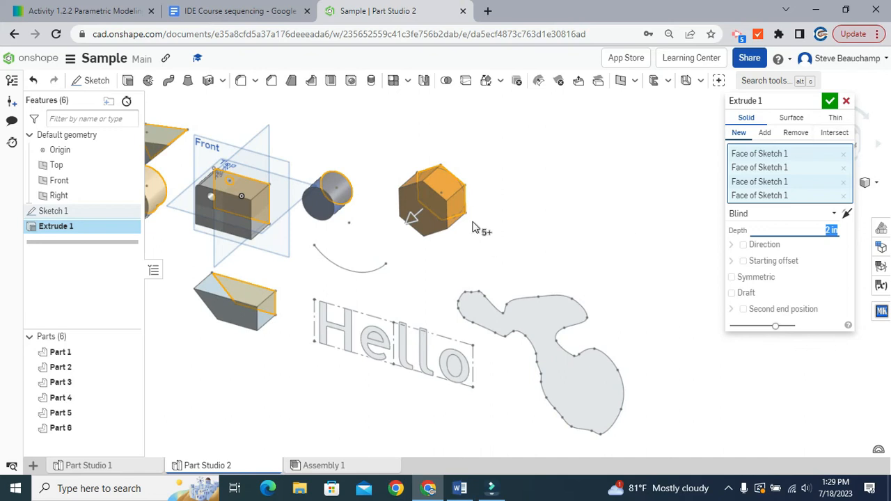
Try stretching the extrusion to about 7.4 in, reversing its direction and flipping it back
{"action": "left_click_drag", "start_coordinate": [415, 223], "coordinate": [359, 259]}
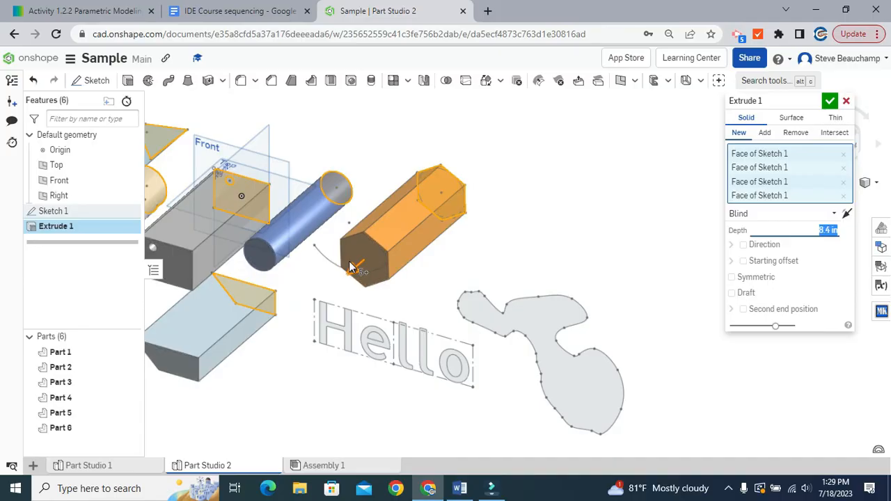
{"action": "left_click", "coordinate": [847, 215]}
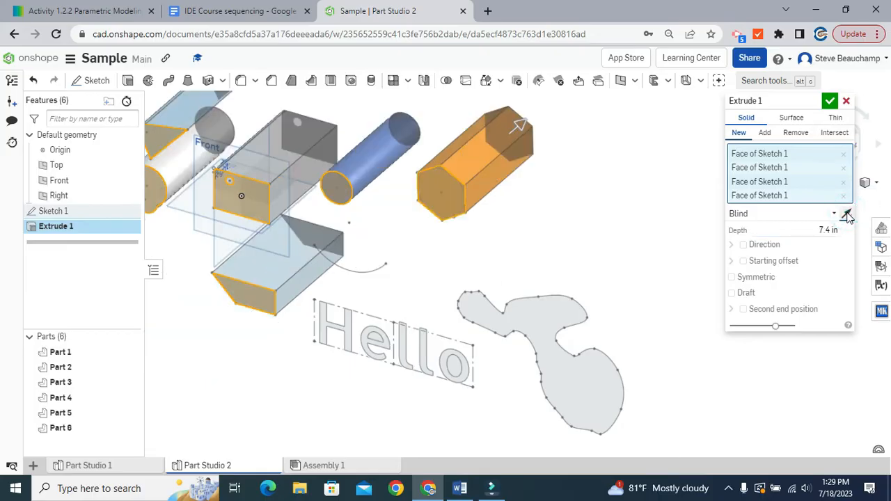
{"action": "left_click", "coordinate": [846, 214]}
Return the extrusion depth to 2 in and accept the extrusion
{"action": "type", "text": "2"}
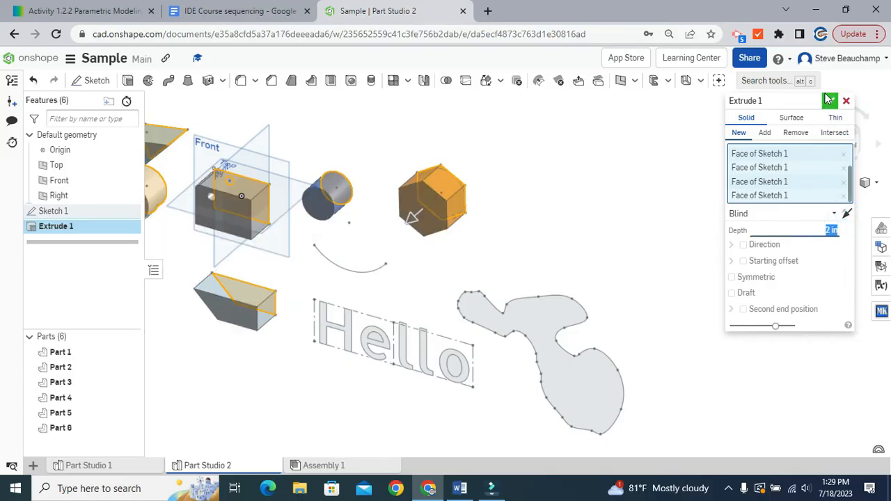
{"action": "left_click", "coordinate": [830, 101]}
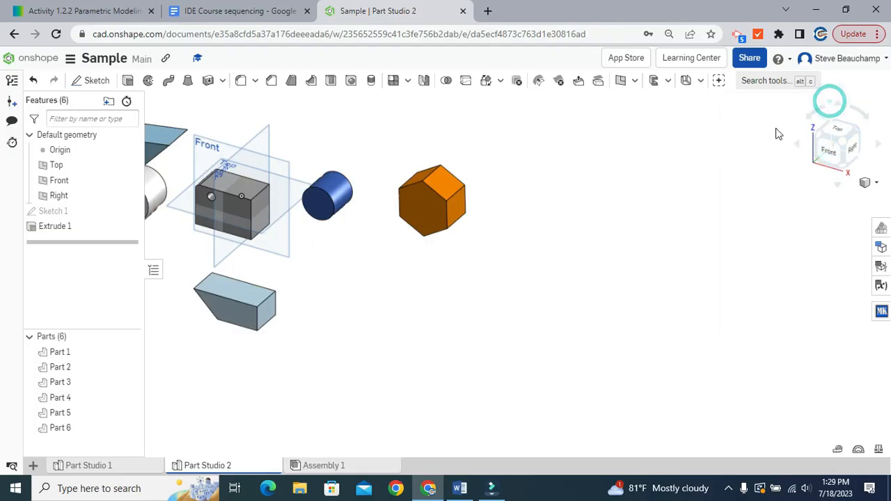
Show the hidden Sketch 1 and start a second solid extrusion
{"action": "middle_click_drag", "start_coordinate": [497, 317], "coordinate": [636, 313]}
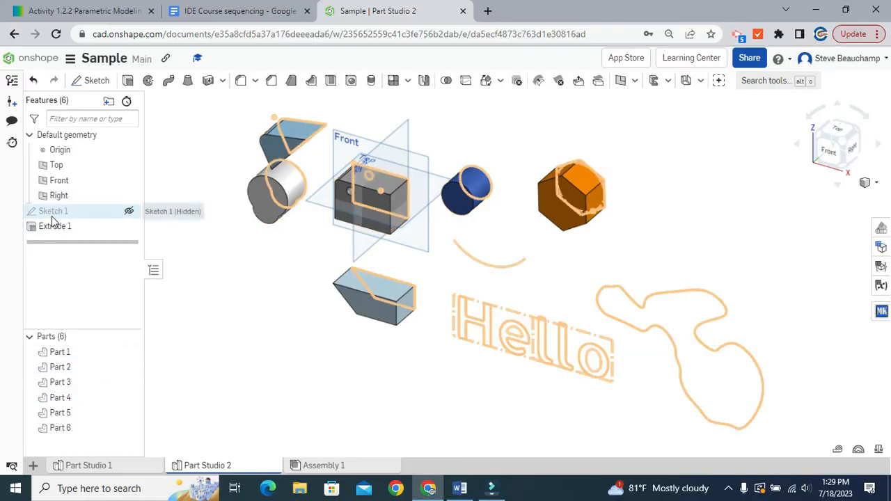
{"action": "middle_click_drag", "start_coordinate": [396, 394], "coordinate": [410, 398]}
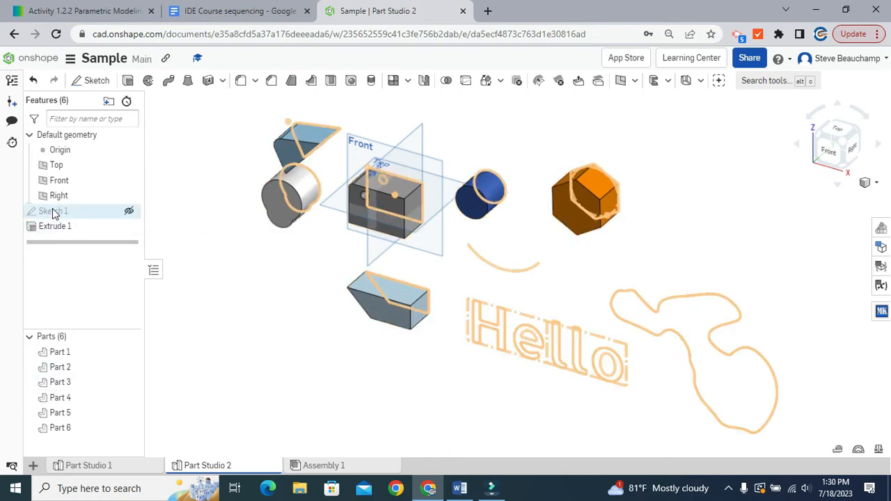
{"action": "left_click", "coordinate": [128, 212]}
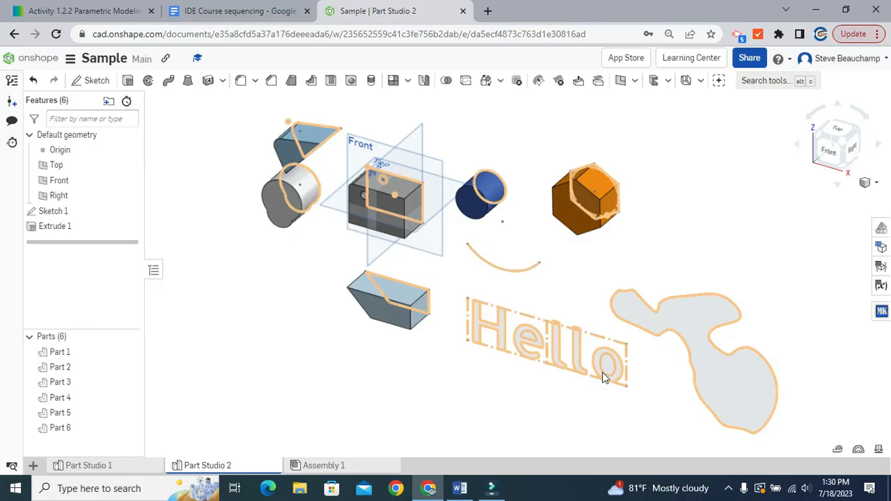
{"action": "middle_click_drag", "start_coordinate": [279, 276], "coordinate": [202, 227]}
{"action": "left_click", "coordinate": [127, 80]}
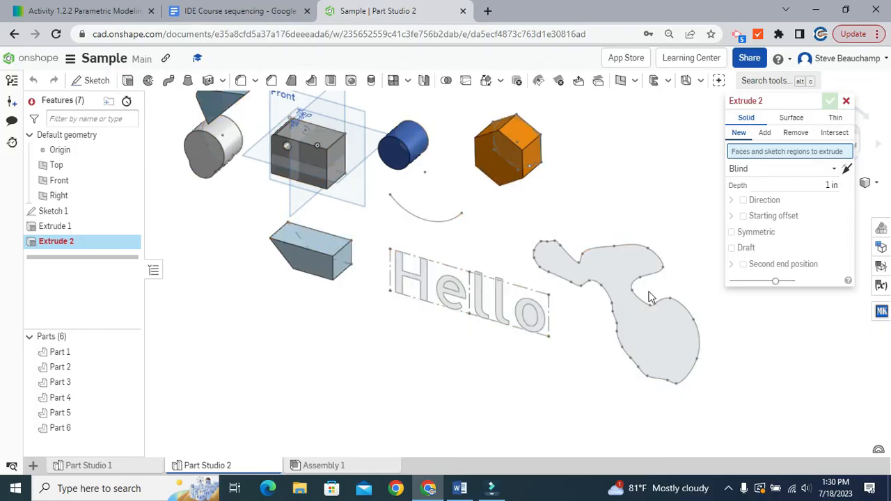
{"action": "scroll", "coordinate": [486, 384], "scroll_direction": "up", "scroll_amount": 2}
{"action": "middle_click_drag", "start_coordinate": [486, 383], "coordinate": [471, 389]}
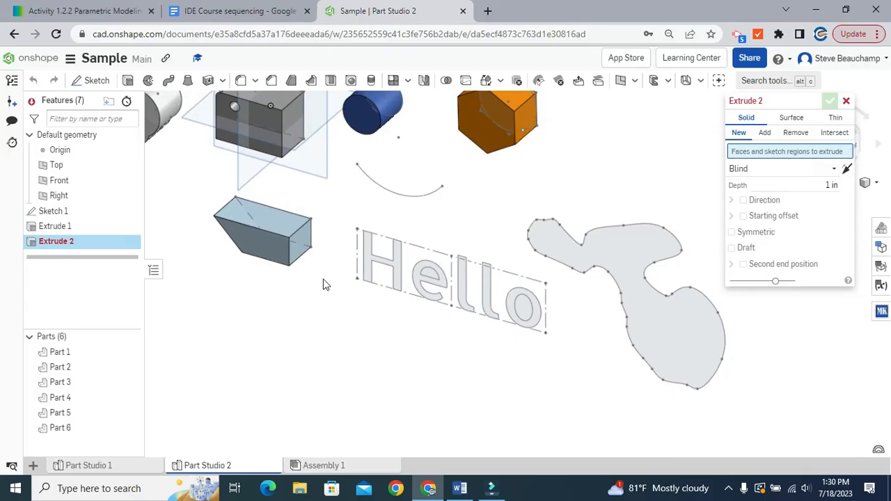
{"action": "middle_click_drag", "start_coordinate": [539, 408], "coordinate": [513, 388]}
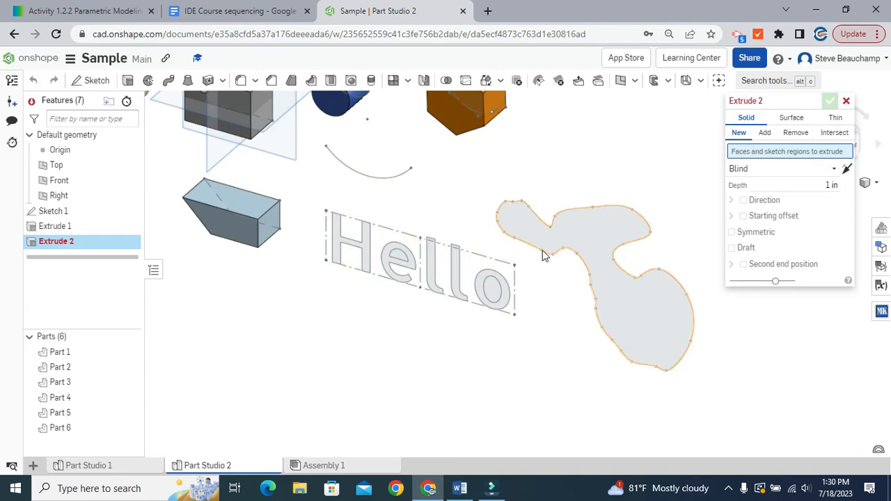
Try extruding all faces of Sketch 1 to a depth of 6 in, and clear the selection
{"action": "left_click", "coordinate": [485, 284]}
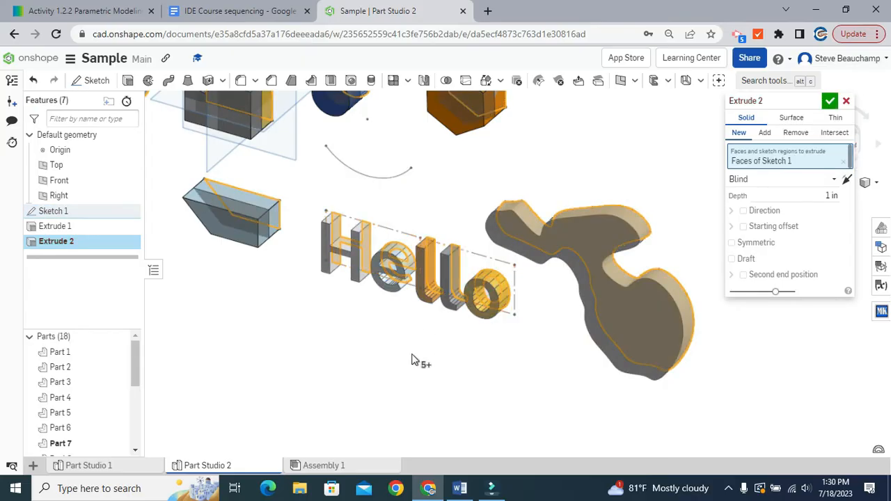
{"action": "left_click", "coordinate": [808, 195]}
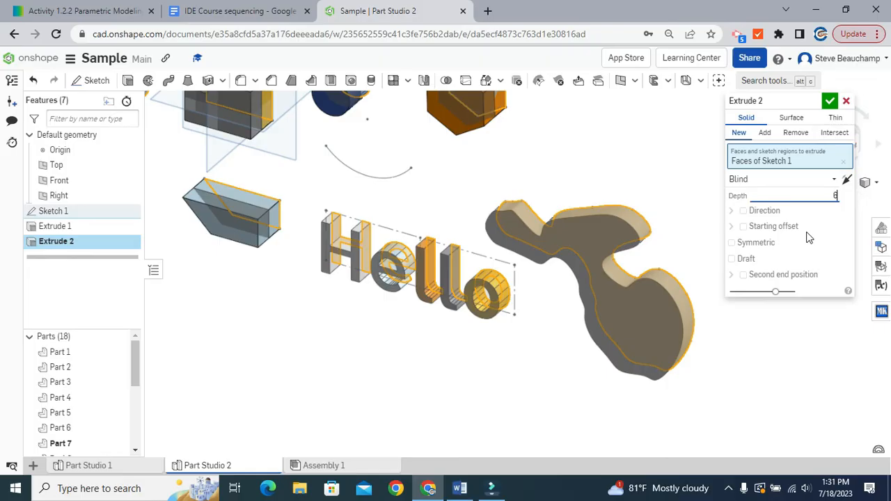
{"action": "scroll", "coordinate": [583, 241], "scroll_direction": "down", "scroll_amount": 2}
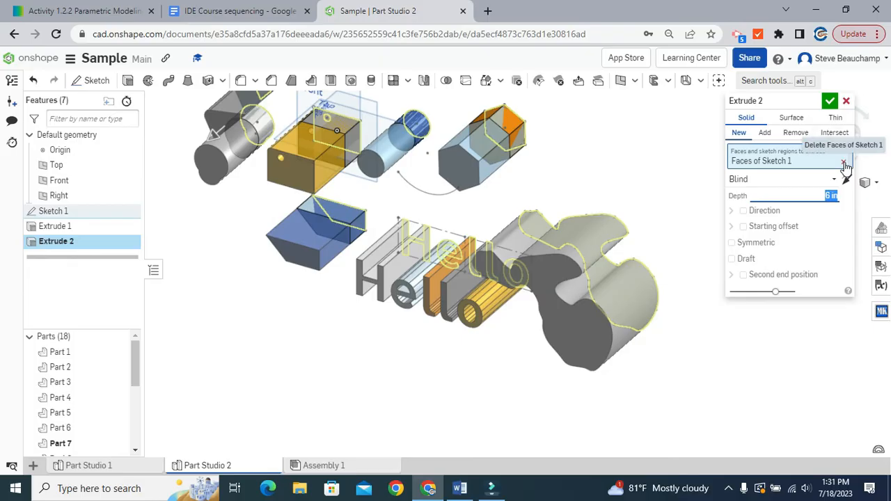
{"action": "left_click", "coordinate": [844, 165]}
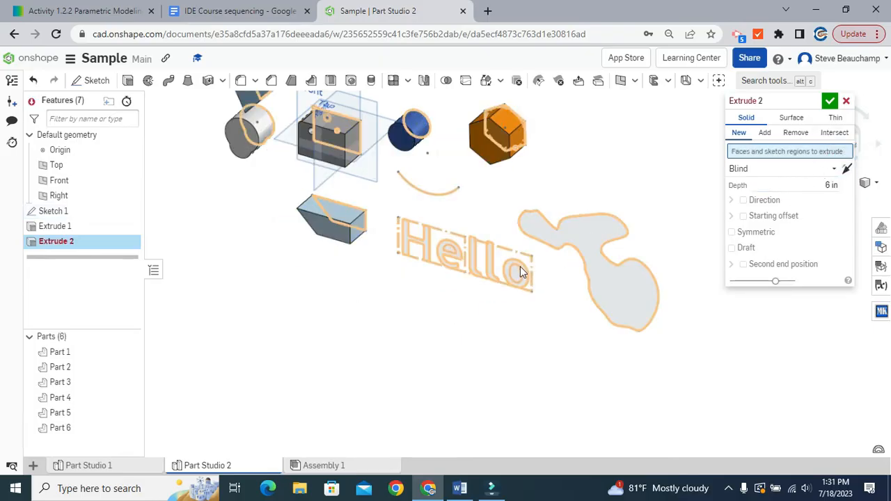
Pick the freeform spline region and each letter of the Hello text as the regions to extrude
{"action": "left_click", "coordinate": [590, 238]}
{"action": "mouse_move", "coordinate": [406, 299]}
{"action": "right_mouse_down"}
{"action": "mouse_move", "coordinate": [497, 354]}
{"action": "mouse_move", "coordinate": [487, 339]}
{"action": "right_mouse_up"}
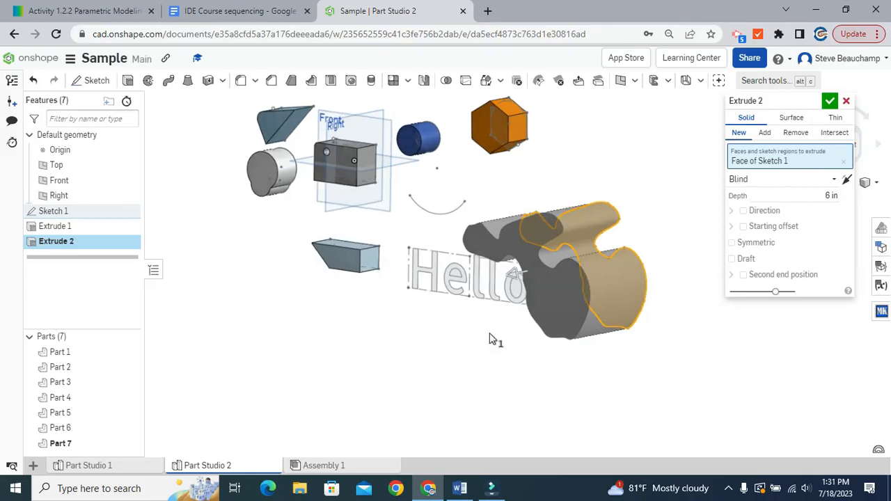
{"action": "scroll", "coordinate": [507, 312], "scroll_direction": "up", "scroll_amount": 5}
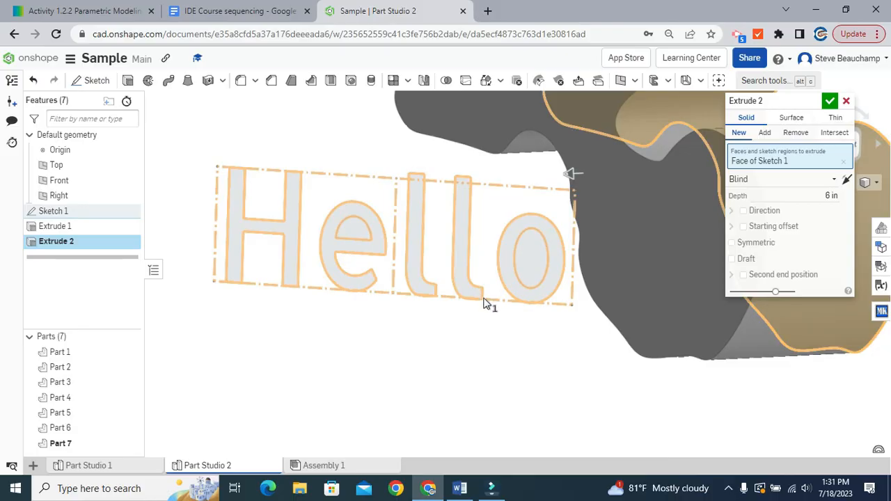
{"action": "left_click", "coordinate": [507, 273]}
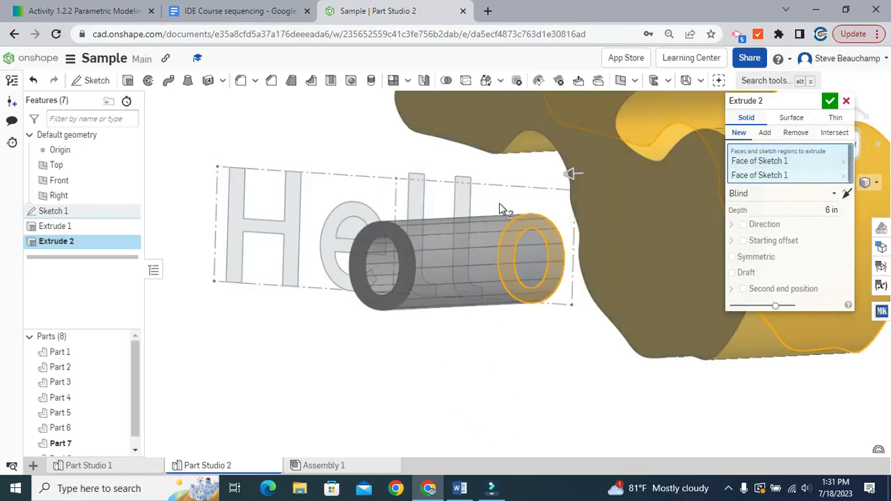
{"action": "left_click", "coordinate": [420, 208]}
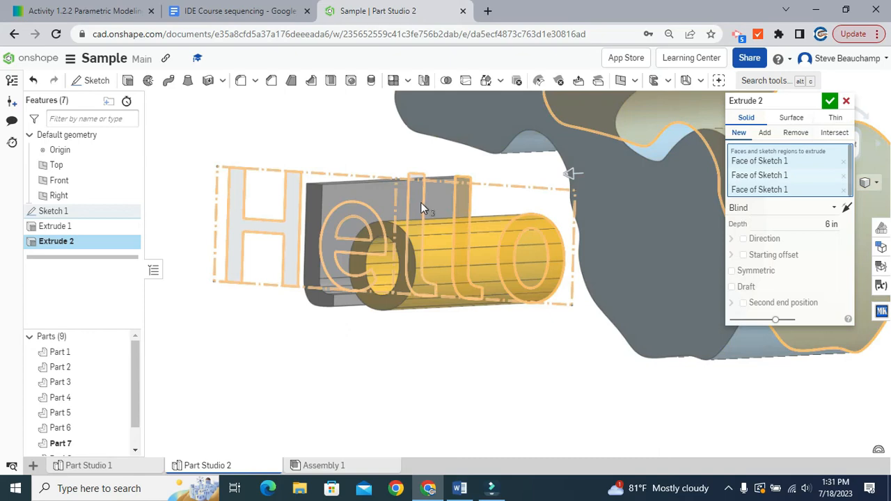
{"action": "left_click", "coordinate": [413, 205]}
{"action": "mouse_move", "coordinate": [447, 377]}
{"action": "right_mouse_down"}
{"action": "mouse_move", "coordinate": [548, 359]}
{"action": "mouse_move", "coordinate": [258, 234]}
{"action": "right_mouse_up"}
{"action": "left_click", "coordinate": [259, 232]}
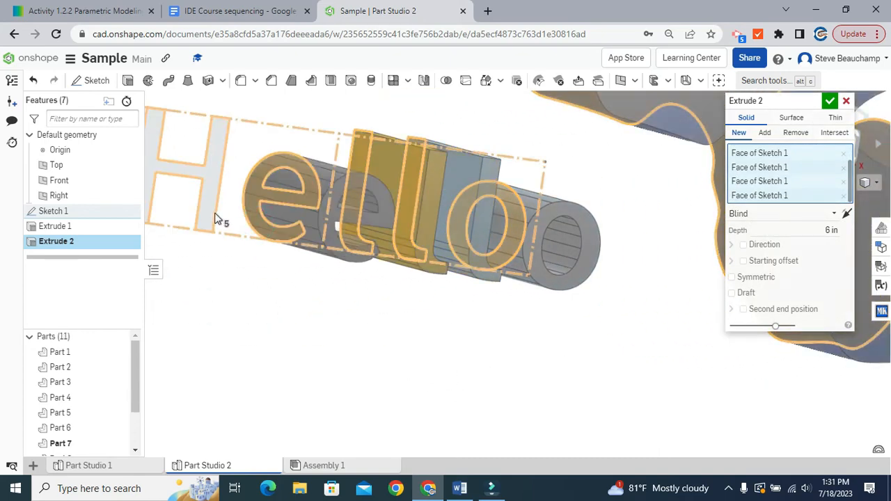
{"action": "left_click", "coordinate": [208, 178]}
{"action": "right_click_drag", "start_coordinate": [209, 177], "coordinate": [368, 344]}
Set the depth of the spline and Hello text extrusion to 3 in and accept it
{"action": "double_click", "coordinate": [809, 230]}
{"action": "type", "text": "3"}
{"action": "key", "text": "Return"}
{"action": "left_click", "coordinate": [832, 105]}
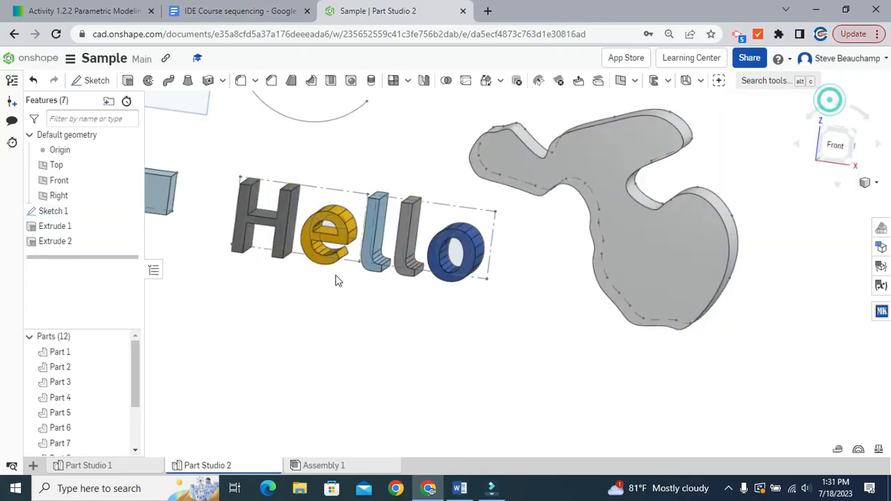
{"action": "scroll", "coordinate": [335, 278], "scroll_direction": "down", "scroll_amount": 4}
{"action": "middle_click_drag", "start_coordinate": [433, 350], "coordinate": [544, 334]}
{"action": "scroll", "coordinate": [79, 394], "scroll_direction": "down", "scroll_amount": 1}
{"action": "scroll", "coordinate": [78, 401], "scroll_direction": "down", "scroll_amount": 1}
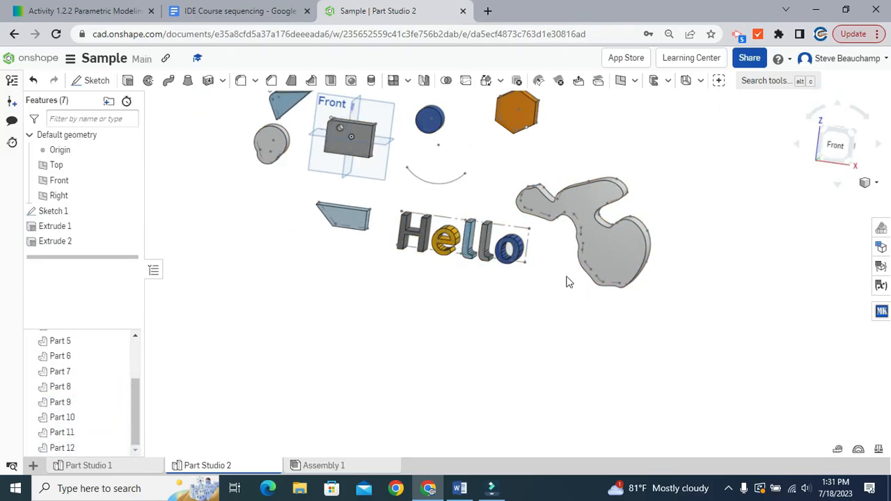
Start a new sketch on the front face of the freeform spline part
{"action": "right_click_drag", "start_coordinate": [548, 325], "coordinate": [536, 354]}
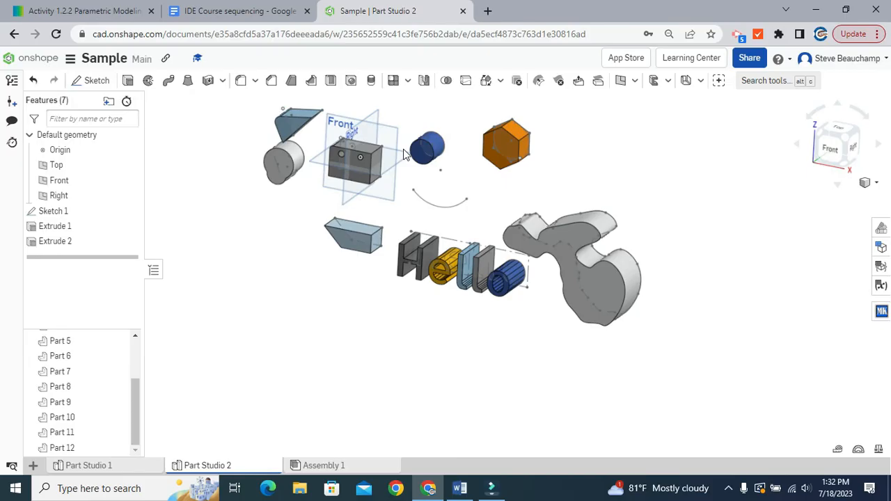
{"action": "left_click", "coordinate": [89, 81]}
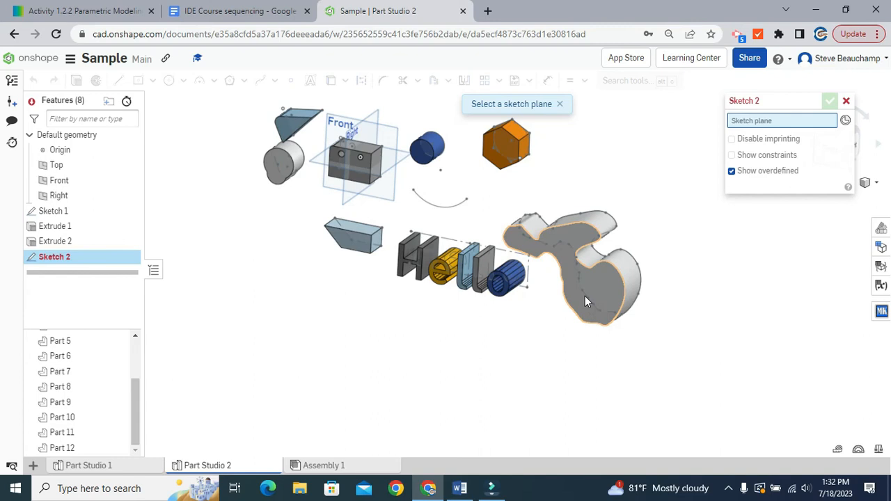
{"action": "middle_click_drag", "start_coordinate": [422, 420], "coordinate": [345, 365]}
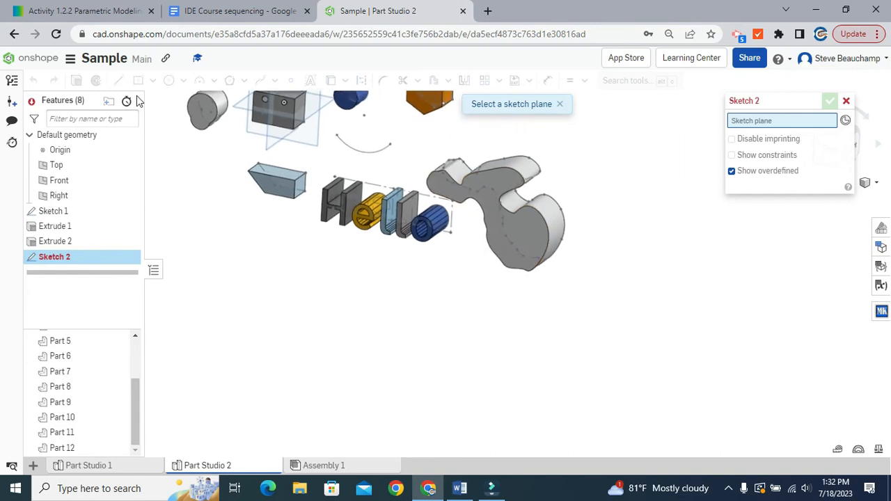
{"action": "left_click", "coordinate": [529, 234]}
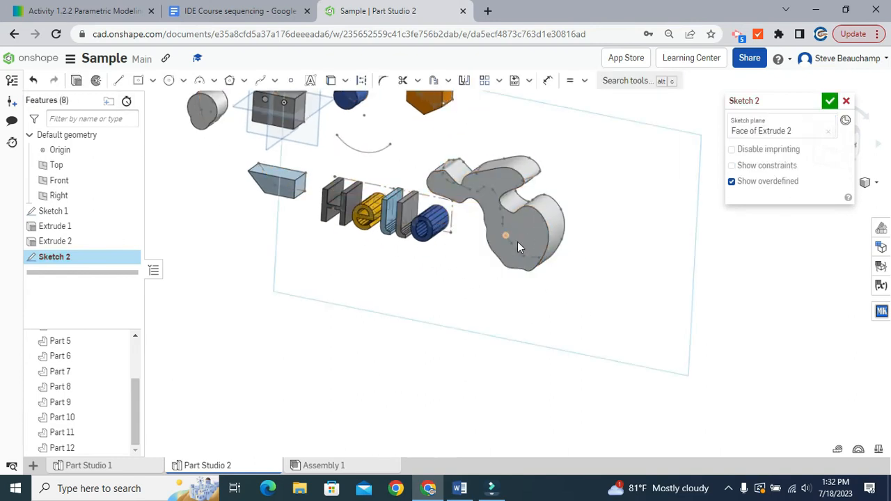
Sketch a circle about 2.1 in in diameter on the wide lower lobe of the spline part and accept the sketch
{"action": "scroll", "coordinate": [519, 251], "scroll_direction": "up", "scroll_amount": 2}
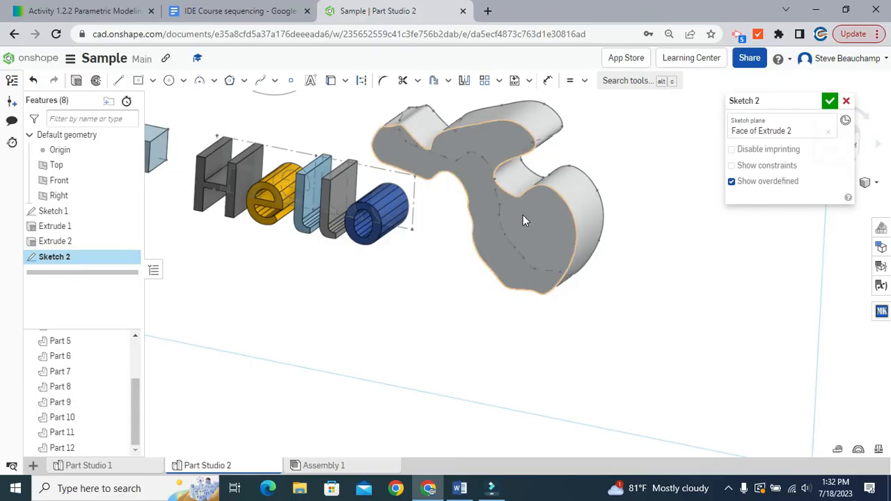
{"action": "left_click", "coordinate": [168, 80]}
{"action": "left_click", "coordinate": [525, 237]}
{"action": "left_click", "coordinate": [527, 258]}
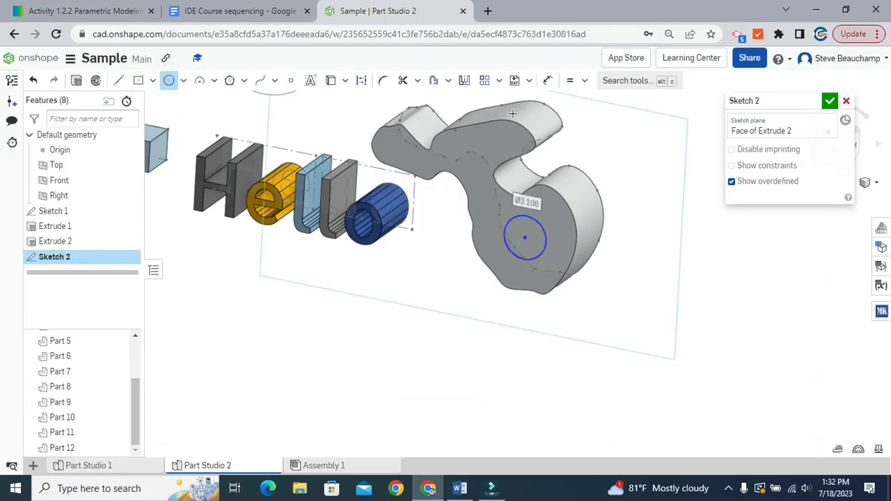
{"action": "left_click", "coordinate": [830, 101]}
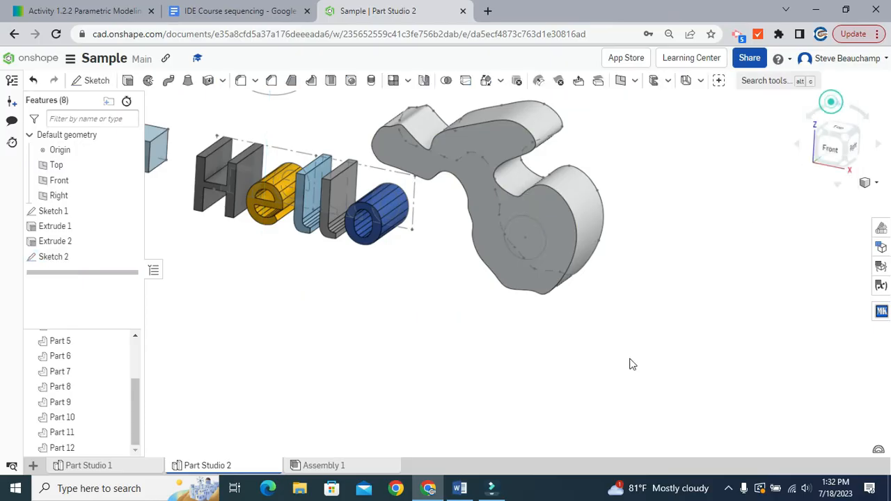
Start a solid extrusion of the Sketch 2 circle, trying the Add and New operations before setting it to Remove
{"action": "left_click", "coordinate": [129, 81]}
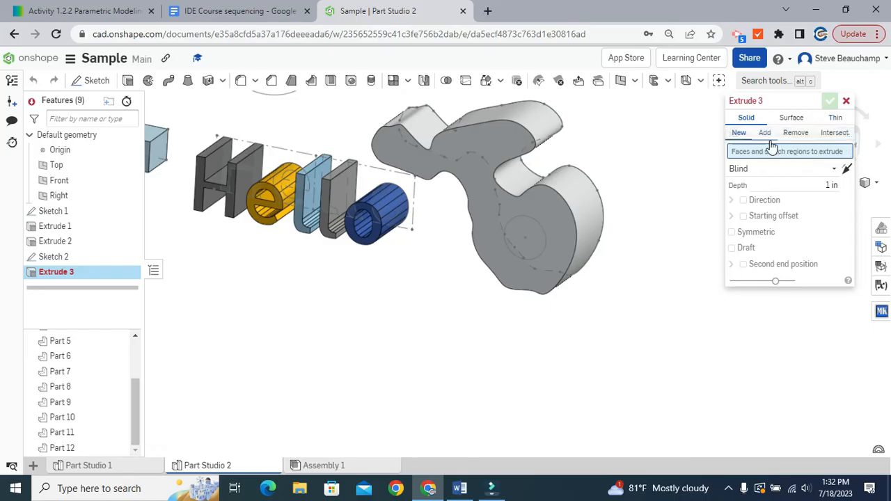
{"action": "left_click", "coordinate": [536, 240]}
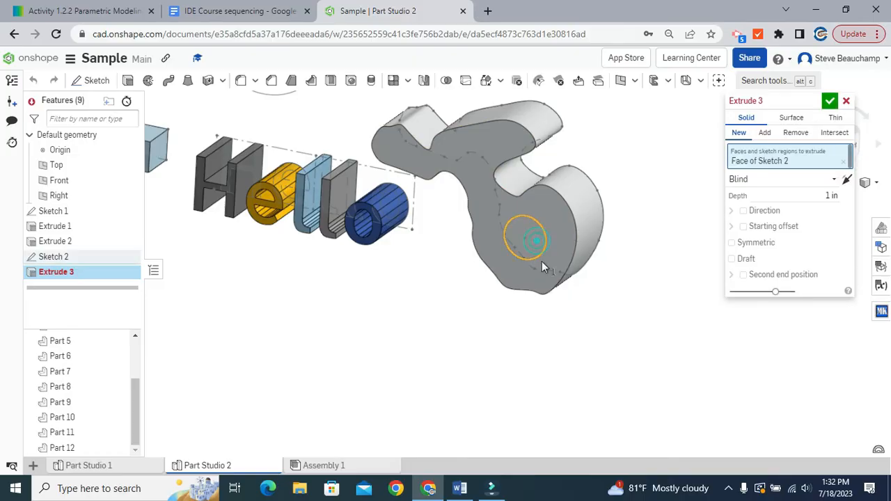
{"action": "right_click_drag", "start_coordinate": [639, 280], "coordinate": [495, 245]}
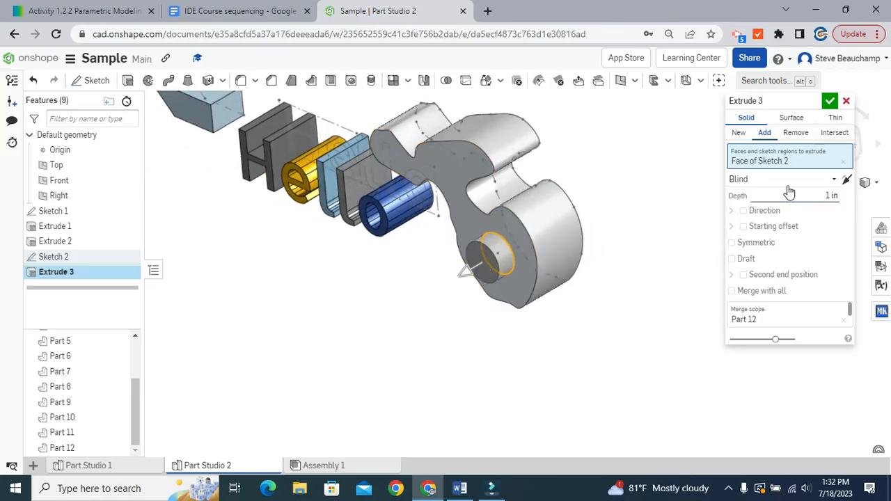
{"action": "left_click", "coordinate": [739, 133]}
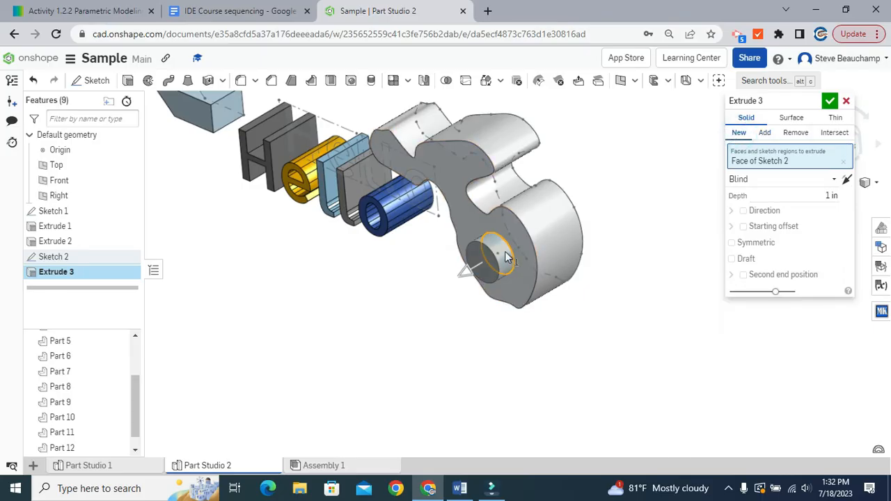
{"action": "scroll", "coordinate": [84, 439], "scroll_direction": "down", "scroll_amount": 1}
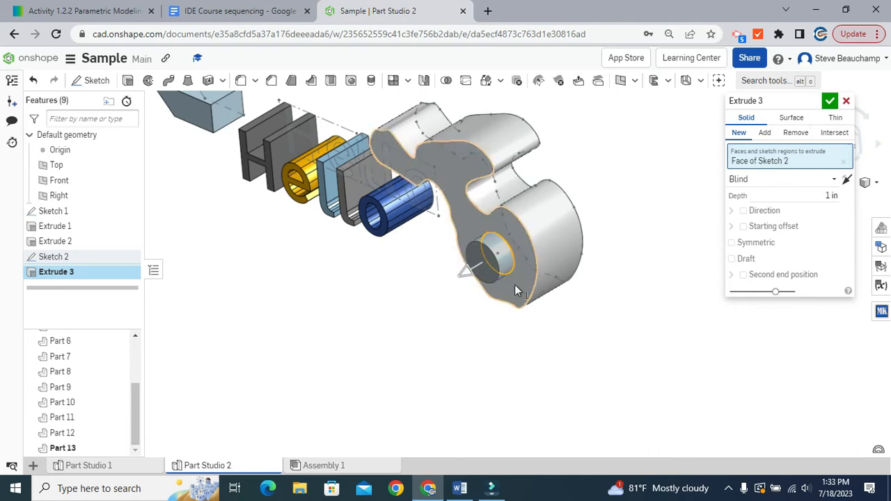
{"action": "left_click", "coordinate": [768, 133]}
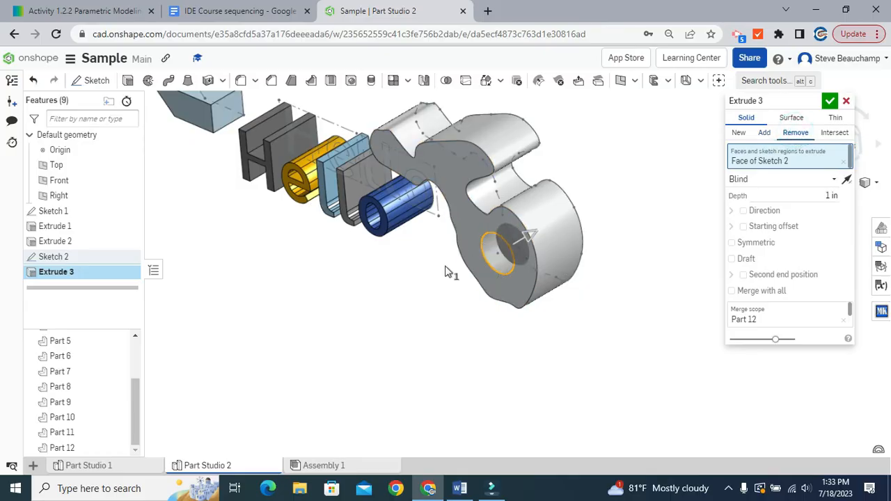
Try pulling the cut's depth out to 3.88 in, and flip its direction into the spline part
{"action": "right_click_drag", "start_coordinate": [617, 345], "coordinate": [533, 244]}
{"action": "left_click_drag", "start_coordinate": [545, 225], "coordinate": [637, 196]}
{"action": "right_click_drag", "start_coordinate": [660, 278], "coordinate": [629, 174]}
{"action": "left_click_drag", "start_coordinate": [625, 167], "coordinate": [498, 289]}
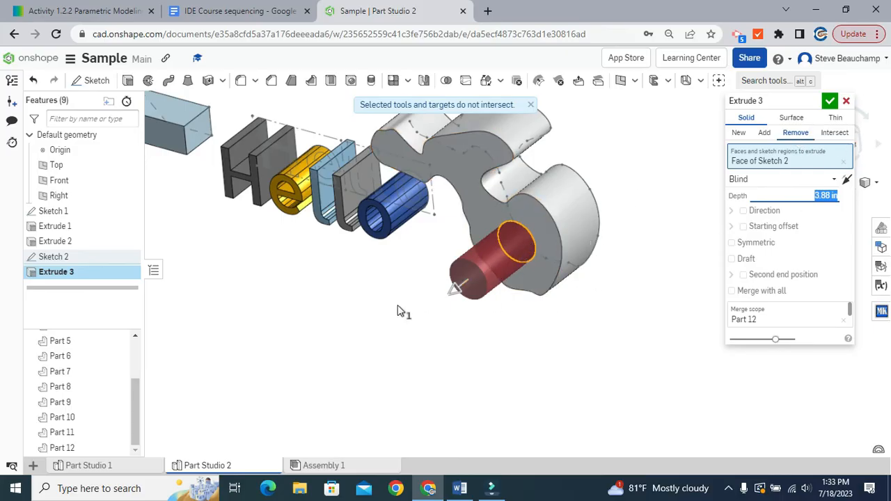
{"action": "left_click", "coordinate": [846, 180]}
{"action": "key", "text": "n"}
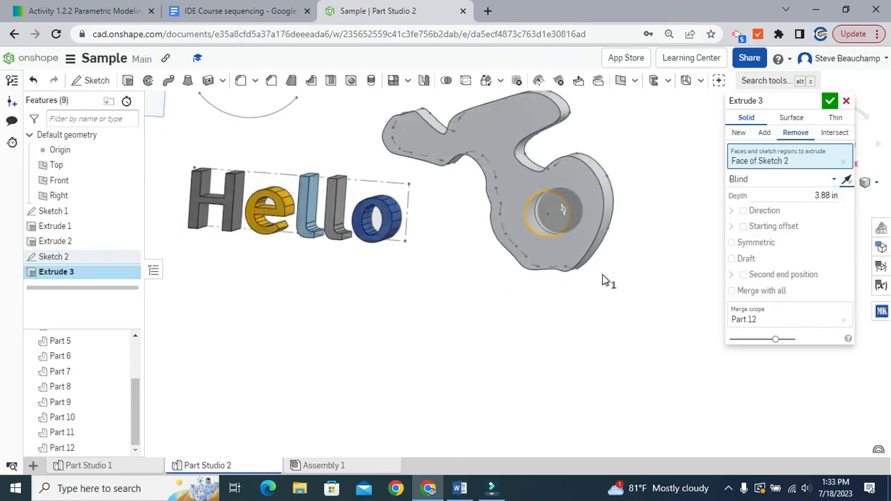
Keep the cut's end type at Blind and set its depth to 1.5 in
{"action": "right_click_drag", "start_coordinate": [609, 277], "coordinate": [673, 279]}
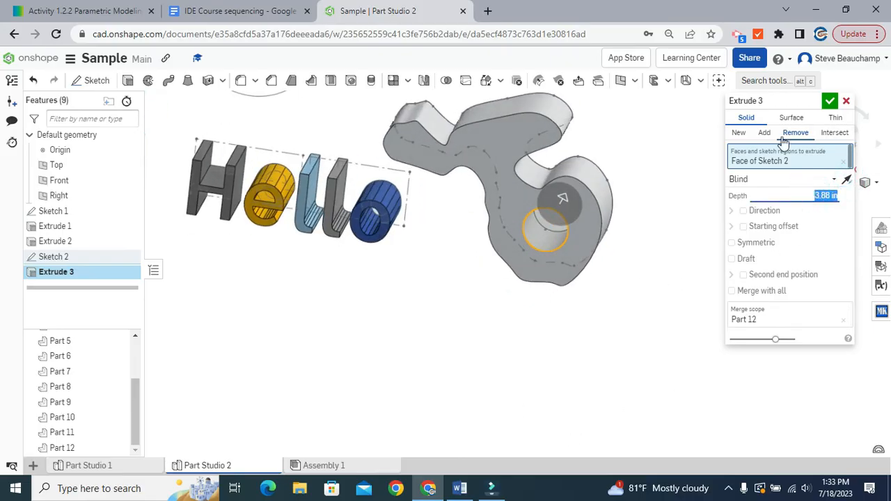
{"action": "left_click", "coordinate": [839, 179]}
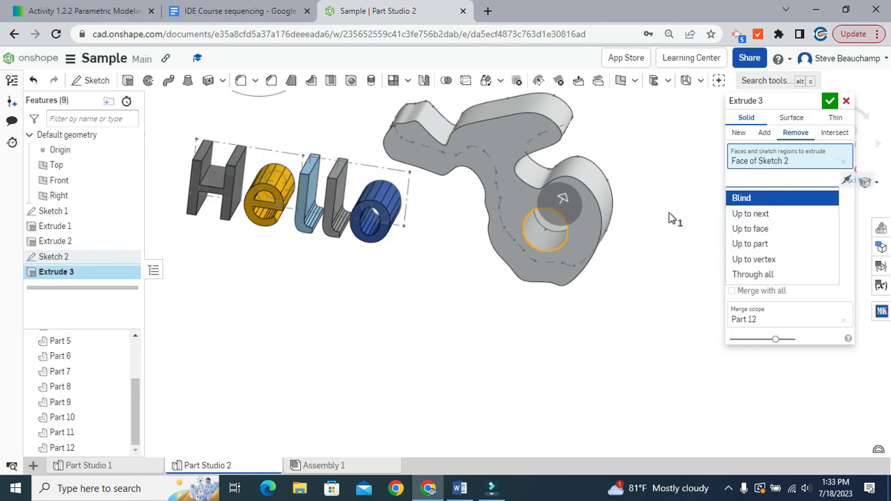
{"action": "type", "text": "1"}
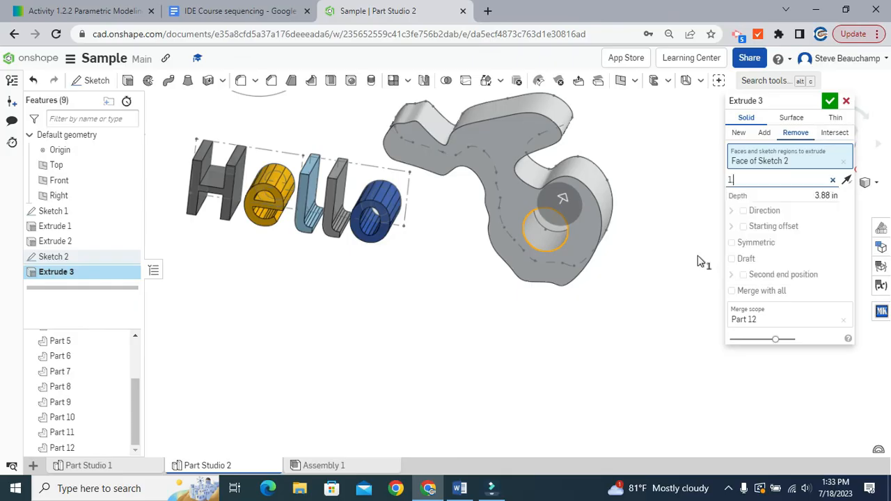
{"action": "key", "text": "BackSpace"}
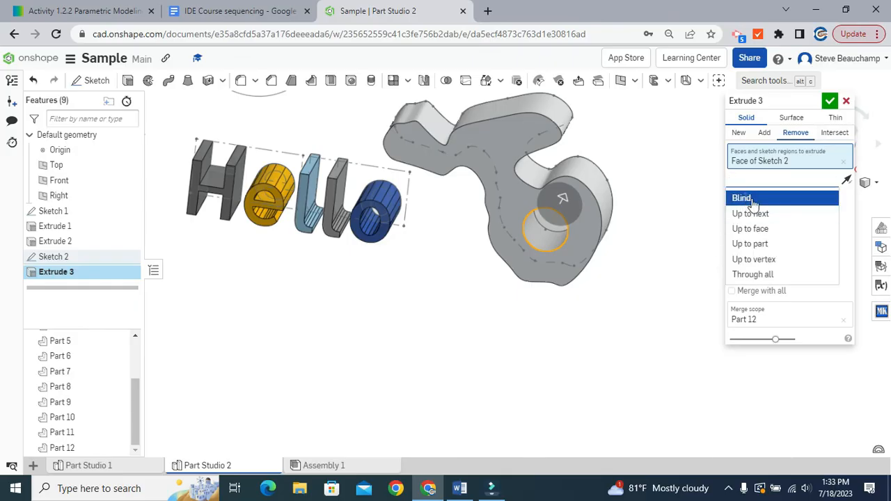
{"action": "key", "text": "Return"}
{"action": "left_click", "coordinate": [796, 193]}
{"action": "type", "text": "1.5"}
{"action": "key", "text": "Return"}
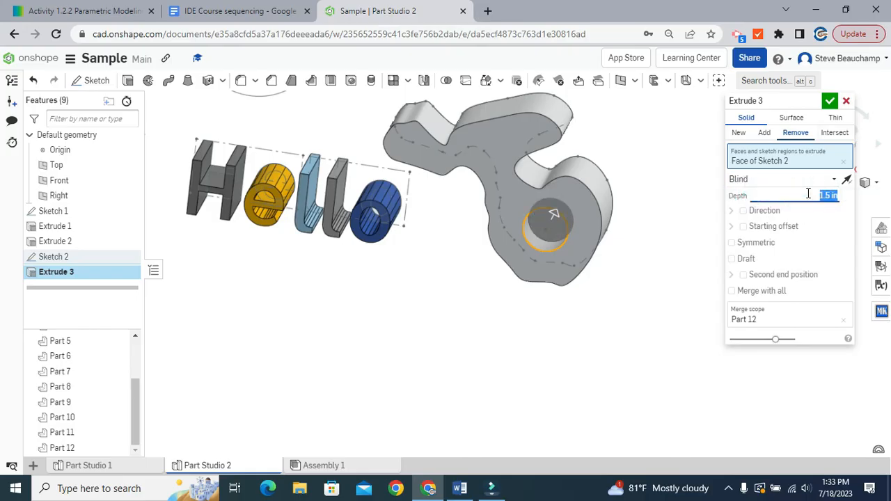
Set the cut's end type to Up to face, ending at a face of the spline part, and review the other end types
{"action": "right_click_drag", "start_coordinate": [648, 242], "coordinate": [618, 245]}
{"action": "left_click", "coordinate": [755, 183]}
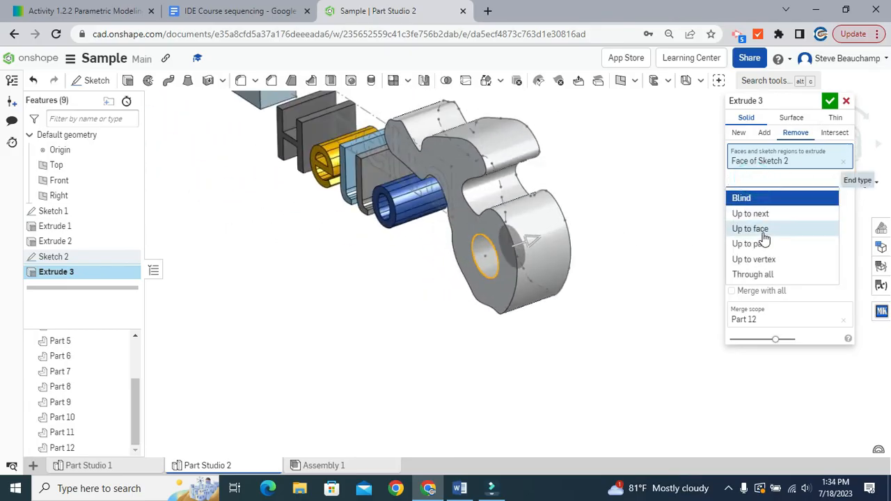
{"action": "left_click", "coordinate": [768, 230]}
{"action": "right_click_drag", "start_coordinate": [497, 258], "coordinate": [466, 241]}
{"action": "left_click", "coordinate": [466, 241]}
{"action": "right_click_drag", "start_coordinate": [490, 293], "coordinate": [561, 299]}
{"action": "left_click", "coordinate": [803, 179]}
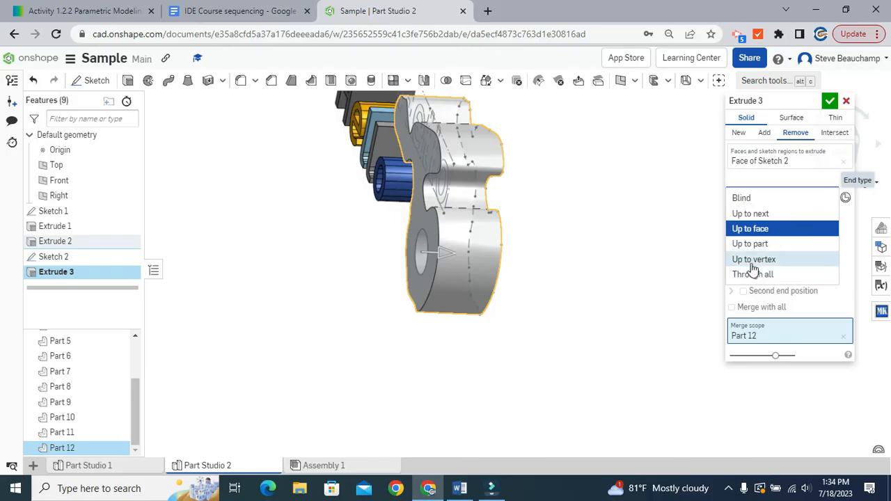
{"action": "right_click_drag", "start_coordinate": [648, 298], "coordinate": [689, 278]}
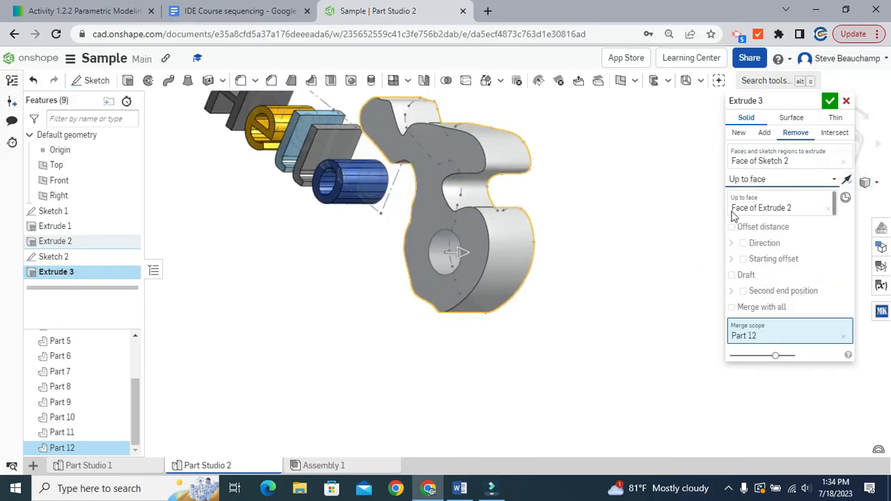
{"action": "middle_click_drag", "start_coordinate": [643, 252], "coordinate": [637, 243]}
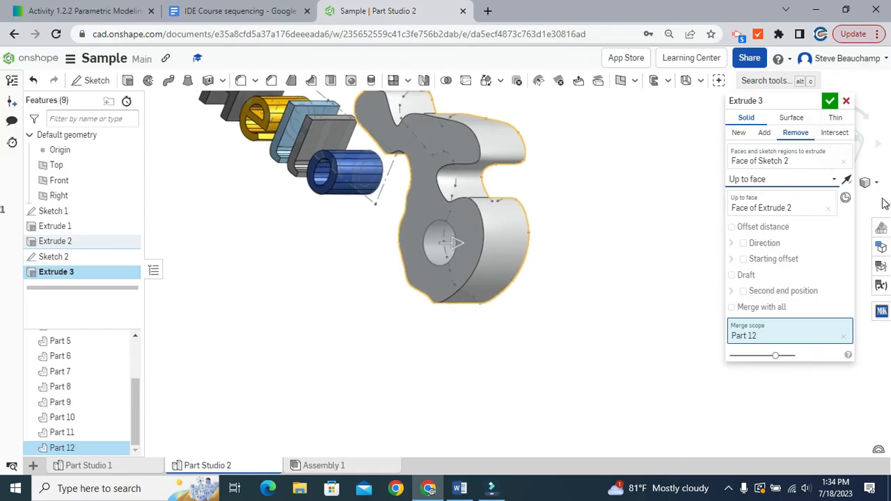
Try the Intersect operation for the circle's extrusion on the spline part and accept it
{"action": "left_click", "coordinate": [841, 138]}
{"action": "middle_click_drag", "start_coordinate": [567, 308], "coordinate": [648, 293]}
{"action": "right_click_drag", "start_coordinate": [648, 294], "coordinate": [643, 285]}
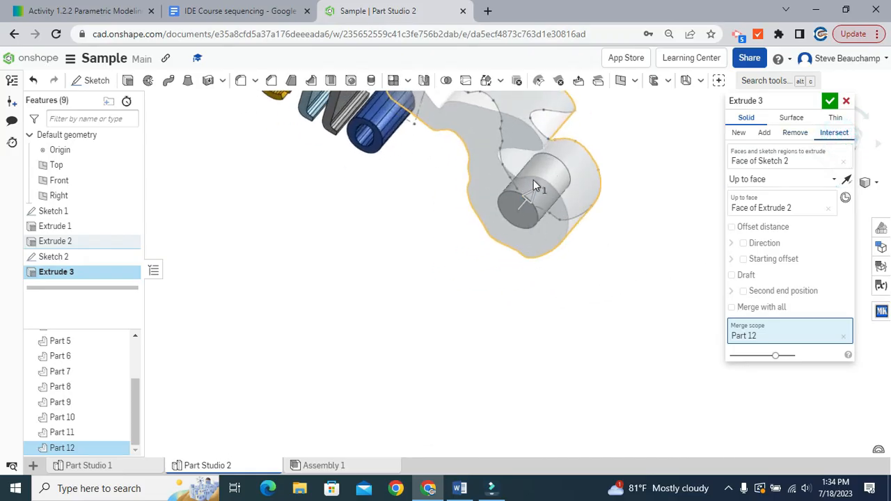
{"action": "middle_click_drag", "start_coordinate": [608, 288], "coordinate": [593, 358]}
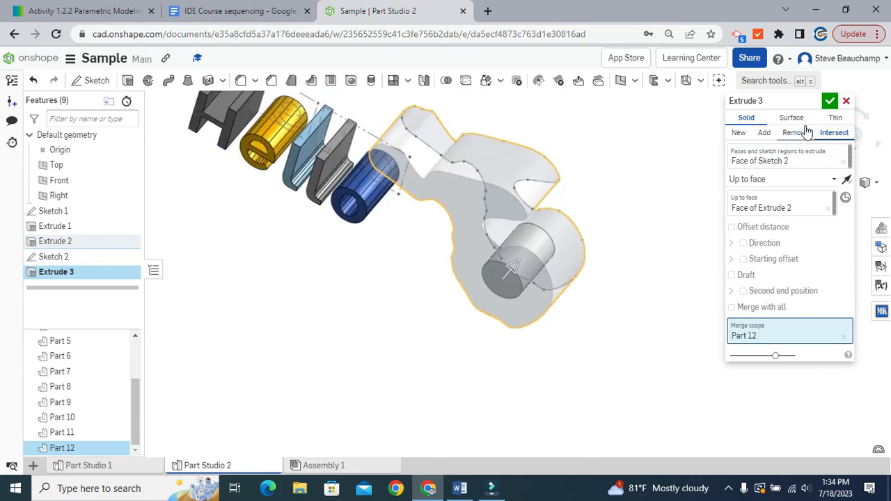
{"action": "left_click", "coordinate": [830, 101]}
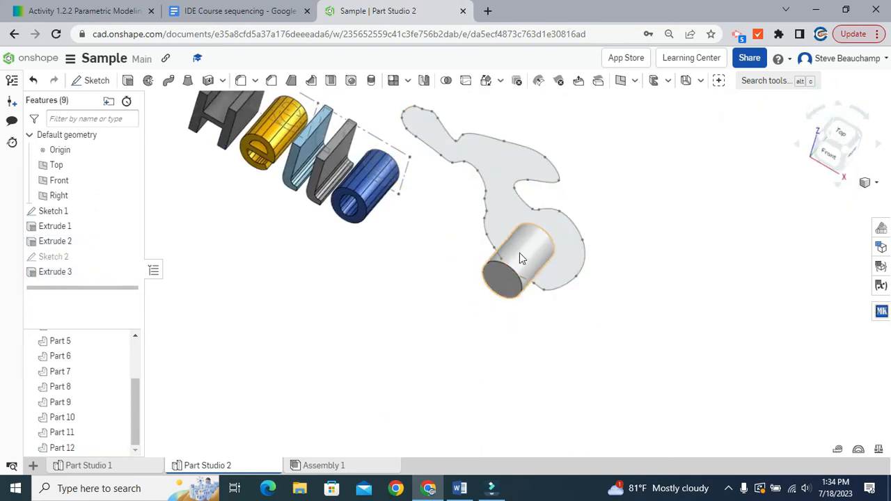
Reopen the circle's extrusion, switch its operation to Remove and accept it
{"action": "double_click", "coordinate": [55, 272]}
{"action": "left_click", "coordinate": [794, 133]}
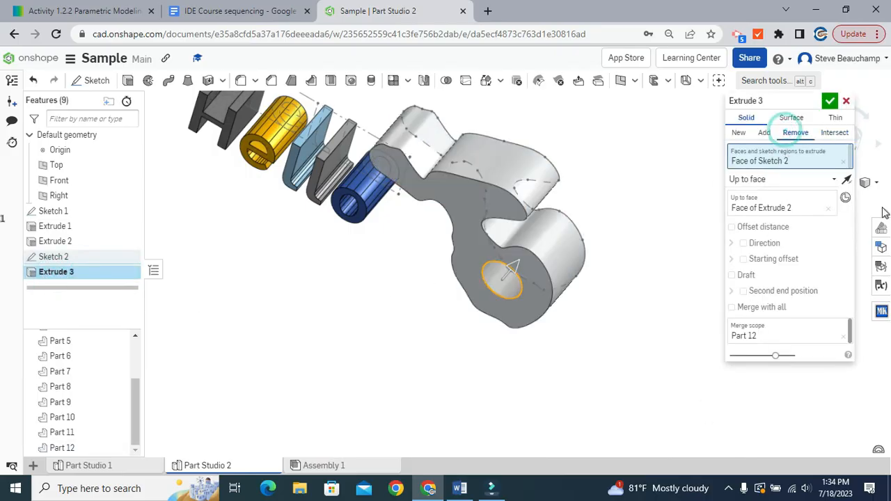
{"action": "left_click", "coordinate": [829, 102]}
{"action": "right_click_drag", "start_coordinate": [716, 353], "coordinate": [692, 336]}
{"action": "scroll", "coordinate": [687, 339], "scroll_direction": "down", "scroll_amount": 3}
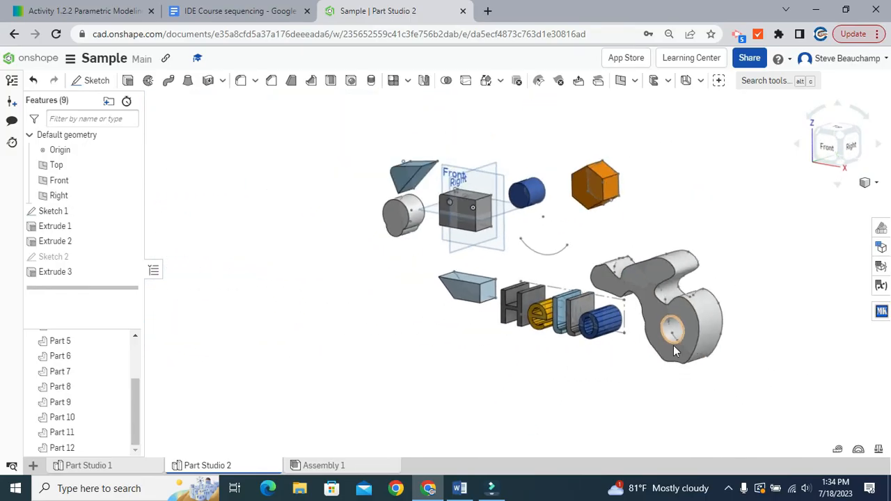
Start a fillet on the two front outline edges of the light grey double-cylinder part with a radius of 0.125 in
{"action": "middle_click_drag", "start_coordinate": [673, 345], "coordinate": [585, 332]}
{"action": "scroll", "coordinate": [472, 293], "scroll_direction": "up", "scroll_amount": 1}
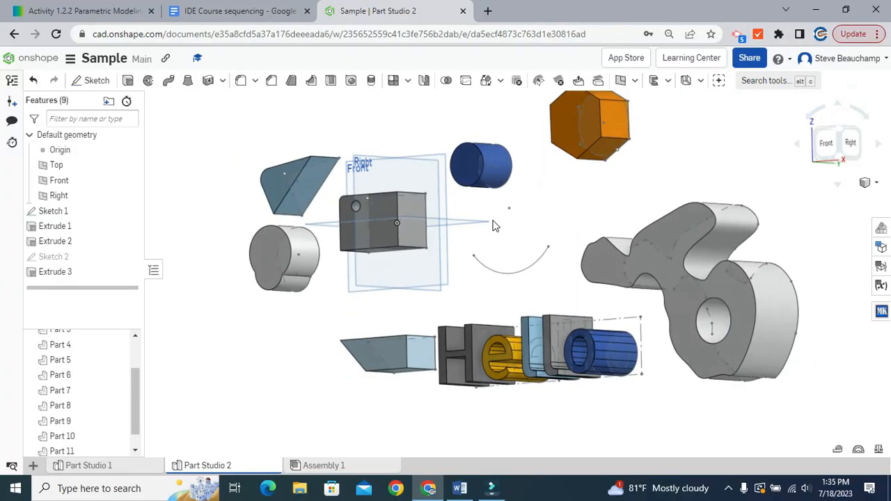
{"action": "right_click_drag", "start_coordinate": [493, 221], "coordinate": [498, 223]}
{"action": "middle_click_drag", "start_coordinate": [499, 222], "coordinate": [561, 290]}
{"action": "mouse_move", "coordinate": [561, 290]}
{"action": "right_mouse_down"}
{"action": "mouse_move", "coordinate": [553, 283]}
{"action": "mouse_move", "coordinate": [544, 293]}
{"action": "right_mouse_up"}
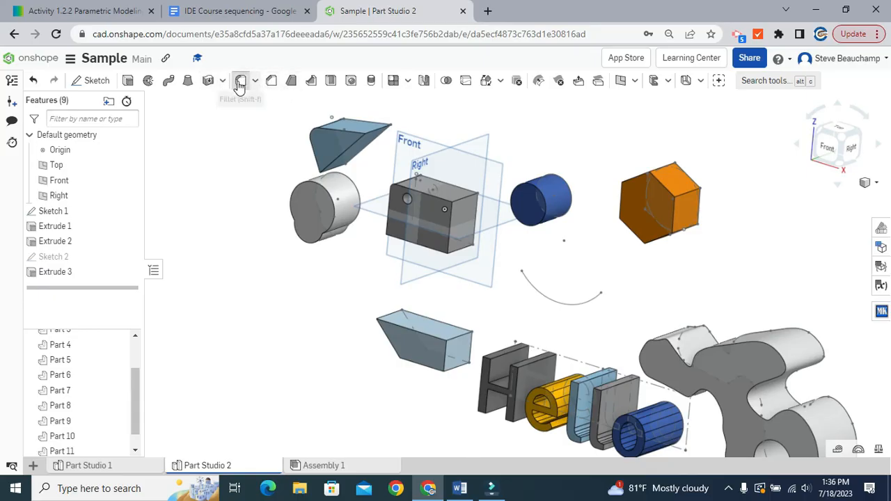
{"action": "left_click", "coordinate": [241, 81]}
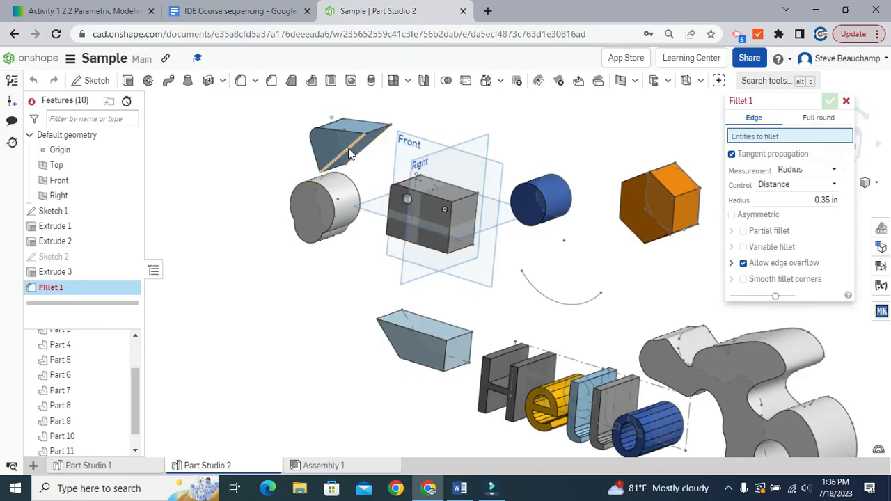
{"action": "scroll", "coordinate": [306, 219], "scroll_direction": "up", "scroll_amount": 5}
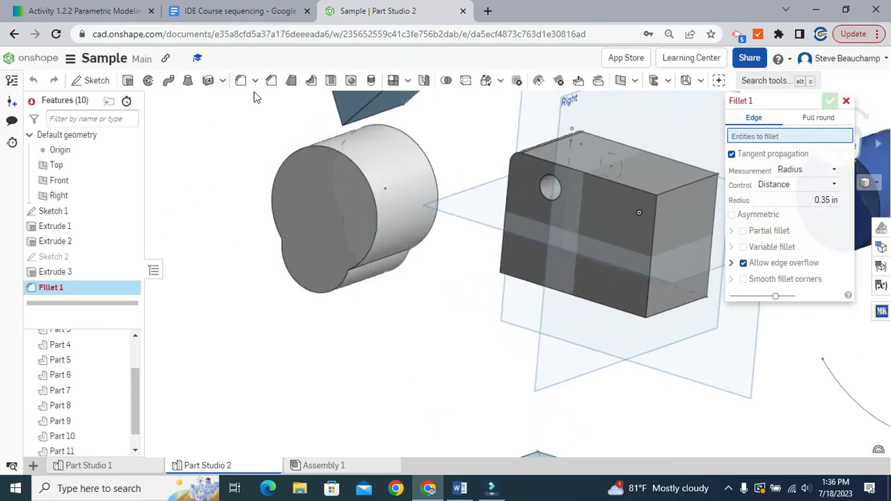
{"action": "left_click", "coordinate": [779, 196]}
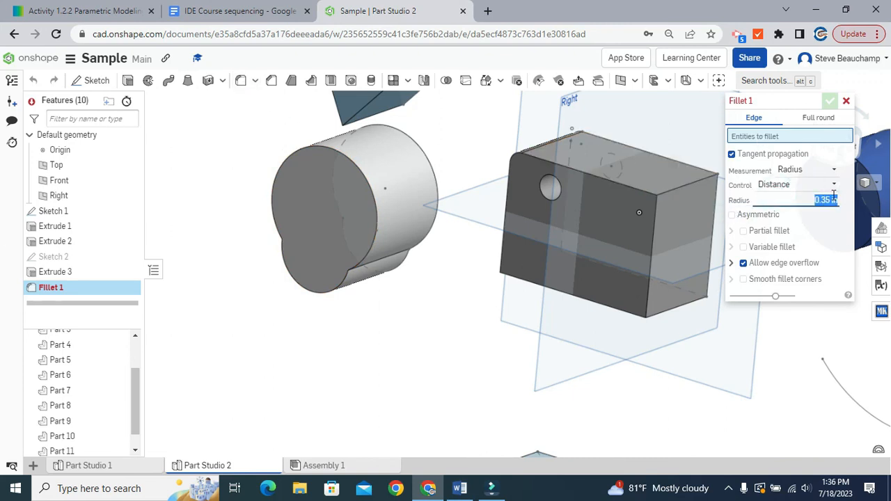
{"action": "left_click", "coordinate": [331, 148]}
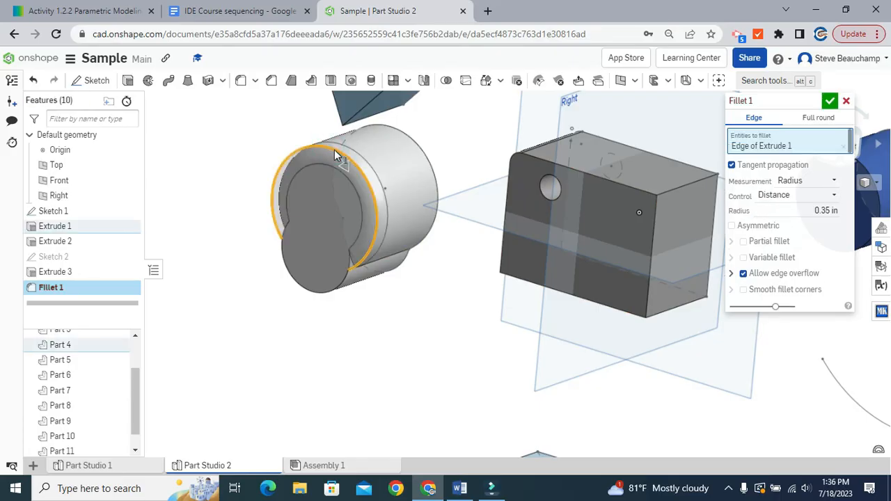
{"action": "left_click", "coordinate": [344, 292]}
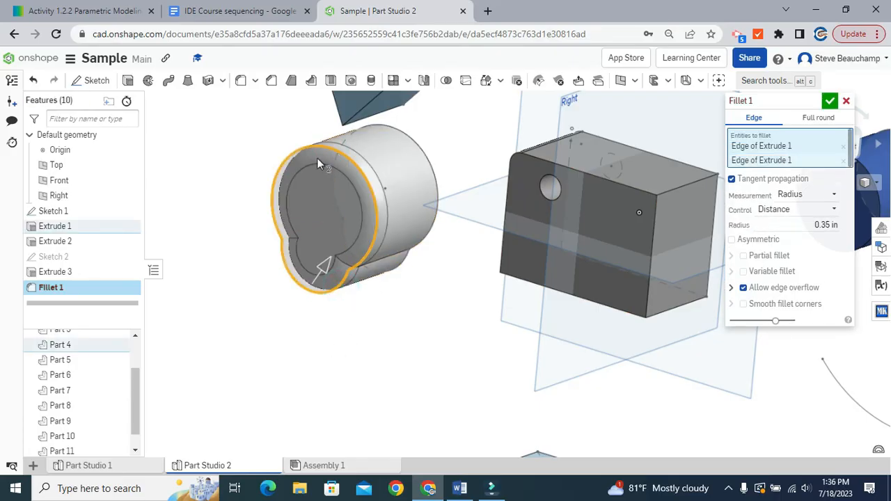
{"action": "left_click", "coordinate": [787, 229]}
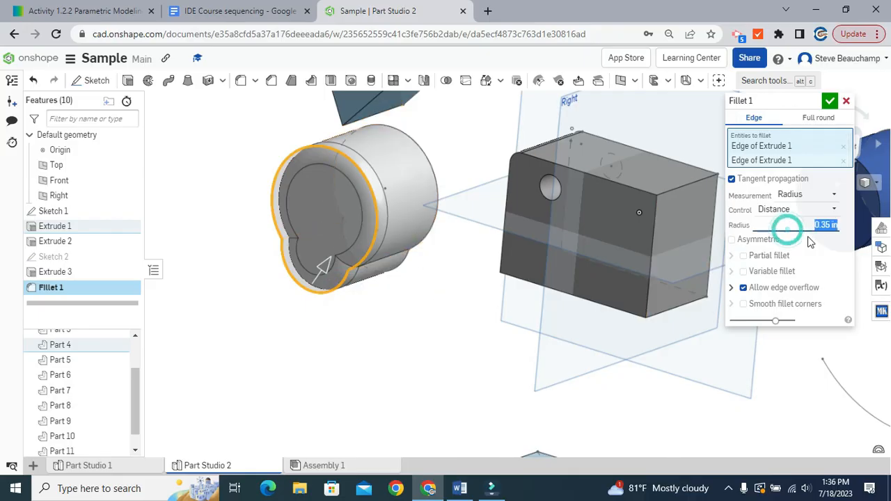
{"action": "key", "text": "Return"}
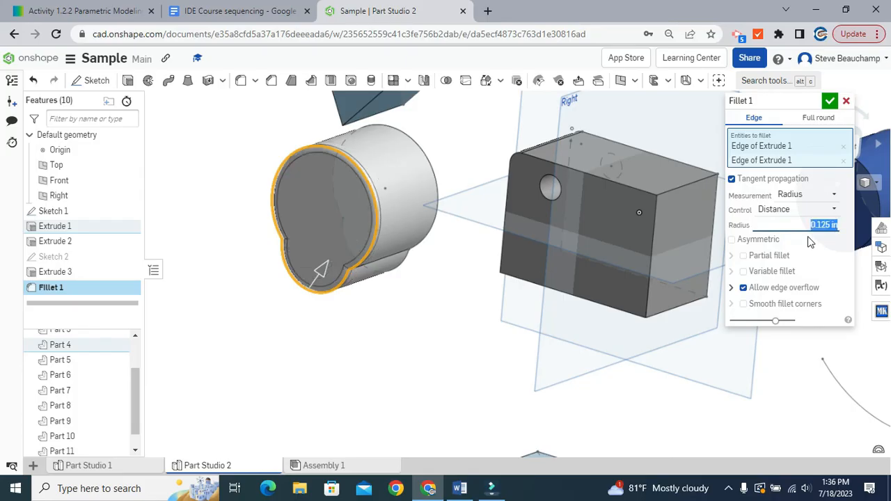
Try adding the wedge's slanted front edge to the same fillet with a 0.35 in radius, and remove that edge from the selection
{"action": "scroll", "coordinate": [369, 192], "scroll_direction": "up", "scroll_amount": 4}
{"action": "scroll", "coordinate": [385, 202], "scroll_direction": "down", "scroll_amount": 5}
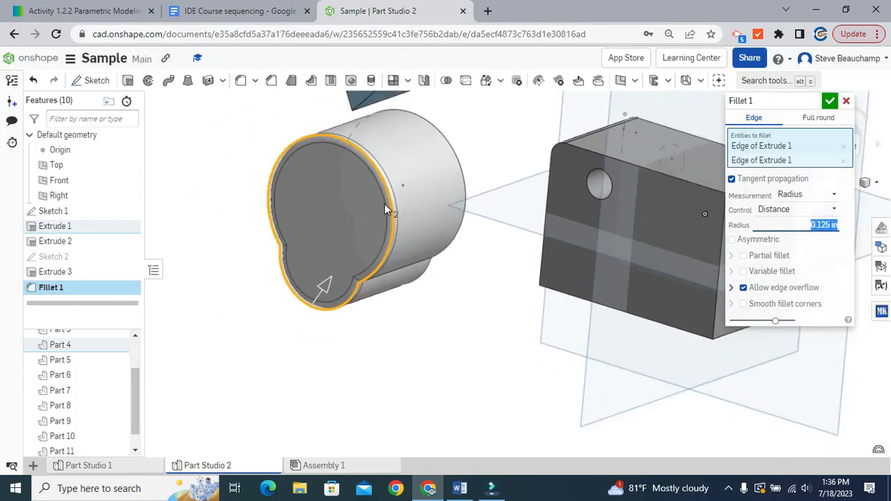
{"action": "scroll", "coordinate": [415, 333], "scroll_direction": "down", "scroll_amount": 2}
{"action": "scroll", "coordinate": [344, 210], "scroll_direction": "up", "scroll_amount": 2}
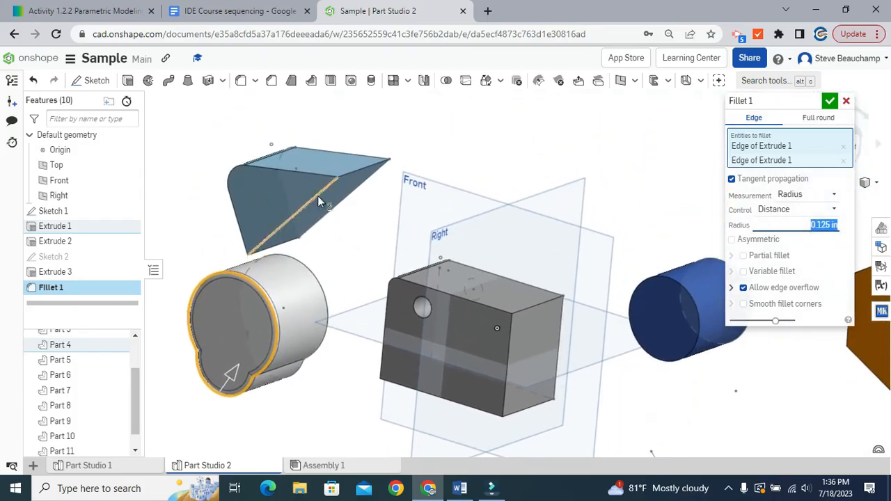
{"action": "left_click", "coordinate": [317, 195]}
{"action": "left_click", "coordinate": [798, 238]}
{"action": "type", "text": ".35"}
{"action": "key", "text": "Return"}
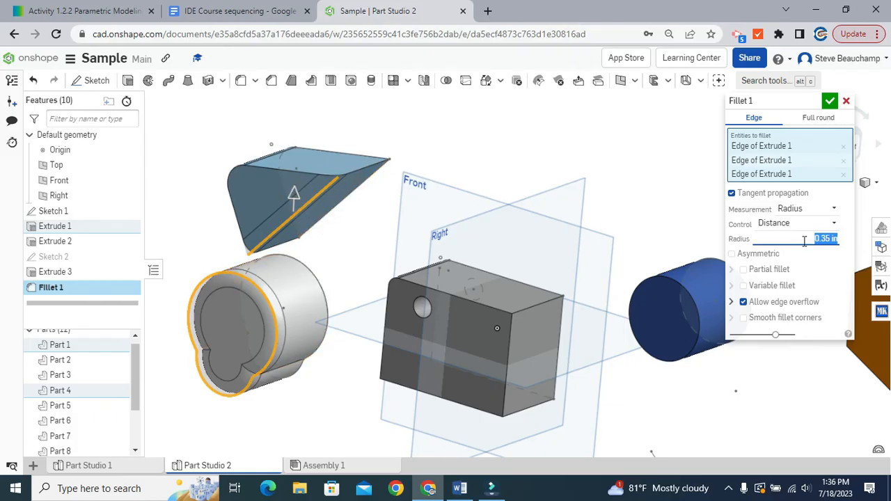
{"action": "left_click", "coordinate": [843, 174]}
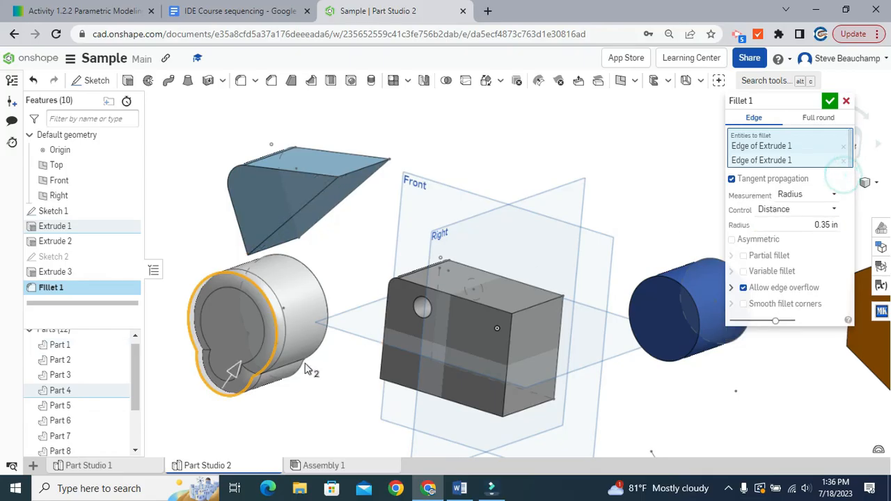
Set the radius of the double-cylinder part's fillet to 0.125 in and accept it
{"action": "left_click", "coordinate": [811, 225]}
{"action": "type", "text": "0.125"}
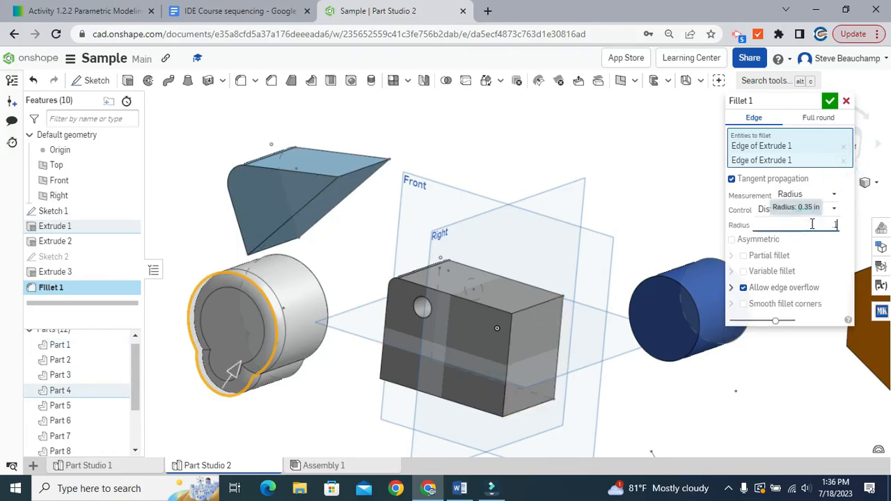
{"action": "key", "text": "Return"}
{"action": "left_click", "coordinate": [830, 101]}
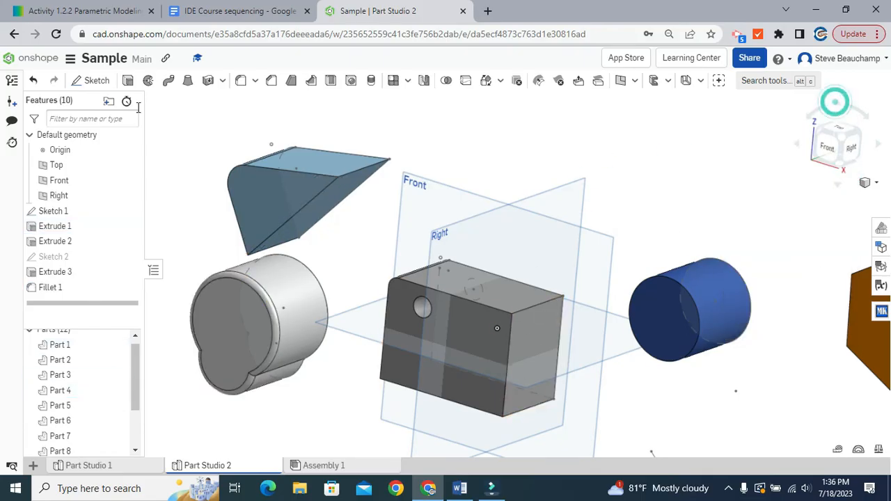
Create a separate fillet on the upper front edge of the blue wedge with a radius of 0.35 in
{"action": "left_click", "coordinate": [241, 80]}
{"action": "left_click", "coordinate": [272, 173]}
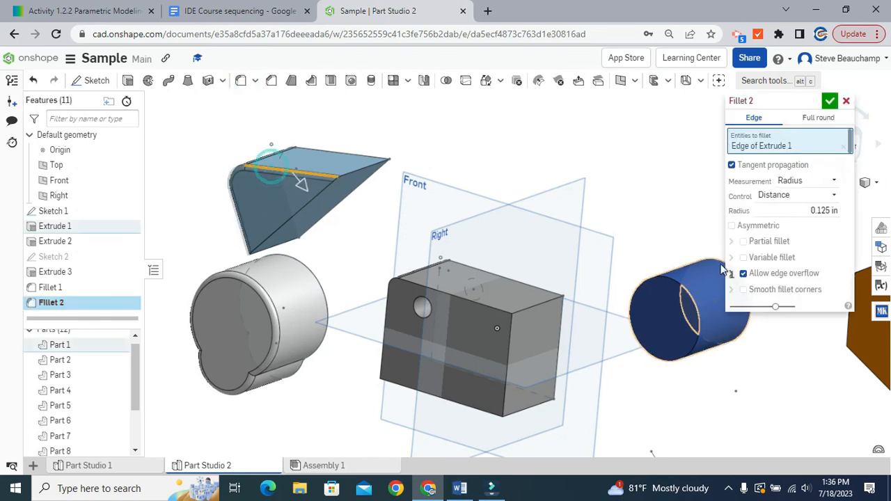
{"action": "left_click", "coordinate": [793, 196]}
{"action": "left_click", "coordinate": [801, 210]}
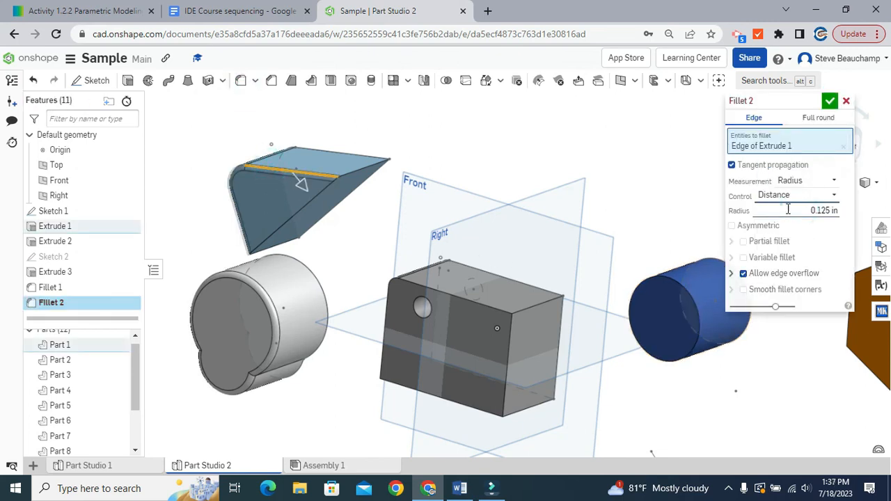
{"action": "left_click", "coordinate": [781, 206]}
{"action": "type", "text": "0.35"}
{"action": "key", "text": "Return"}
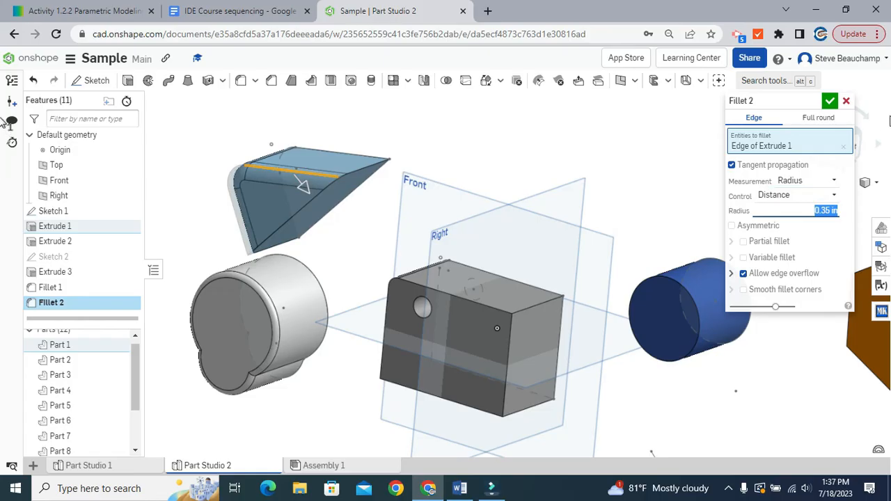
{"action": "left_click", "coordinate": [830, 101]}
{"action": "scroll", "coordinate": [372, 248], "scroll_direction": "down", "scroll_amount": 4}
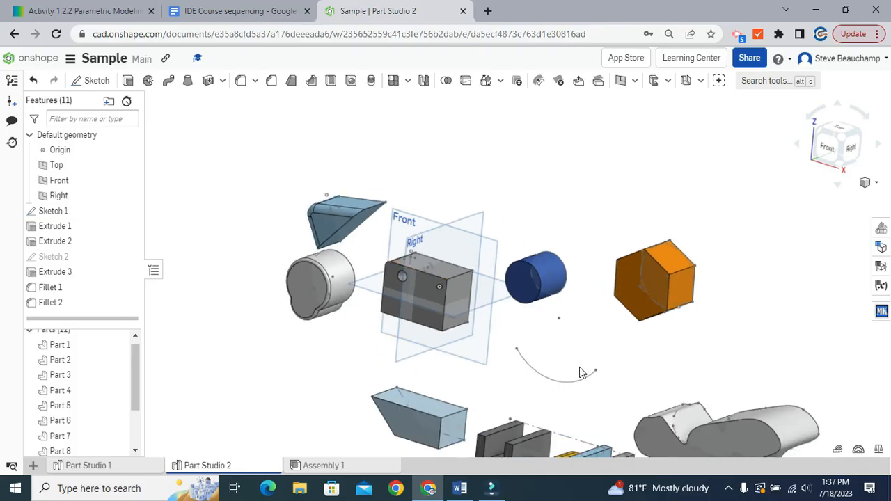
{"action": "middle_click_drag", "start_coordinate": [553, 361], "coordinate": [493, 306]}
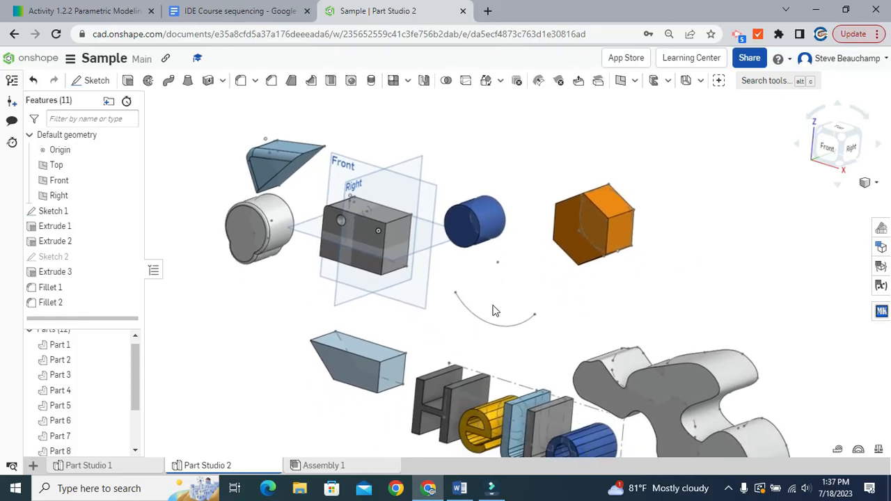
{"action": "right_click_drag", "start_coordinate": [499, 310], "coordinate": [615, 279]}
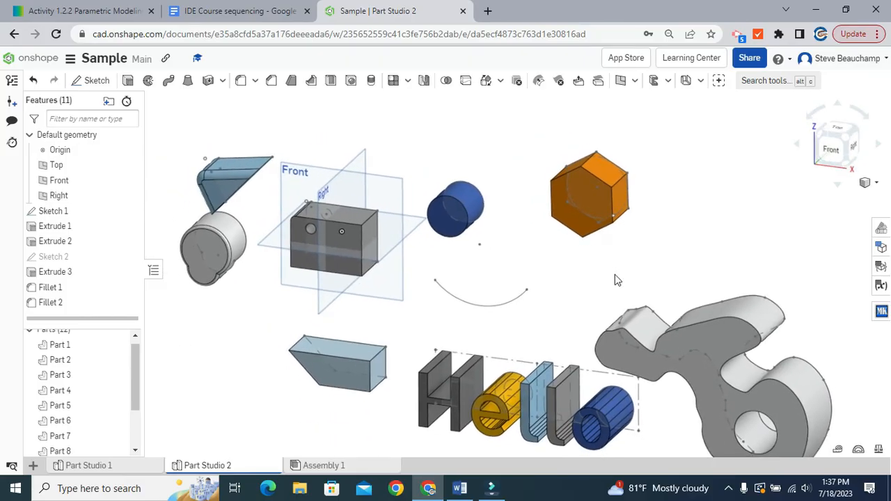